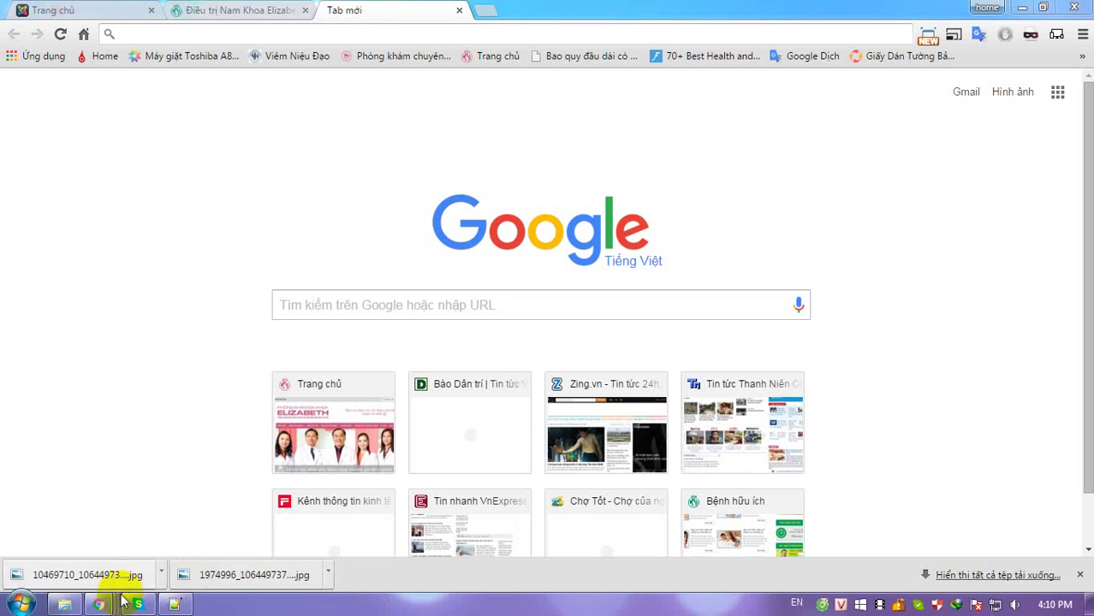
Bring Notepad++ forward, restore and raise its window, and type 'BÀI VIẾT PHOTOSHOP'.
click(175, 604)
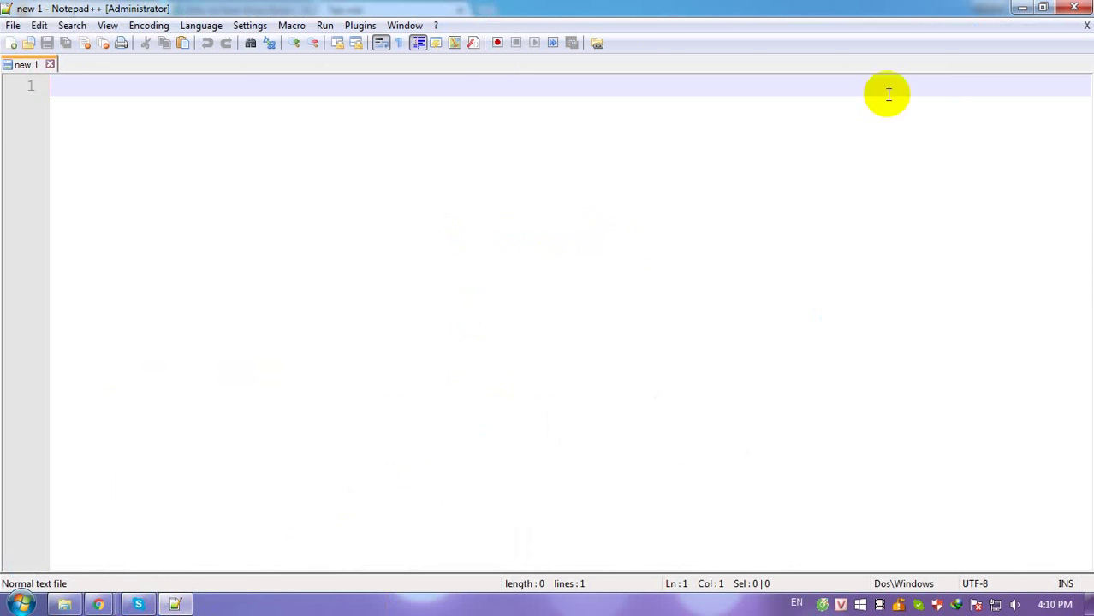
click(1042, 8)
mouse_move(590, 328)
mouse_down()
mouse_move(627, 196)
mouse_move(646, 184)
mouse_up()
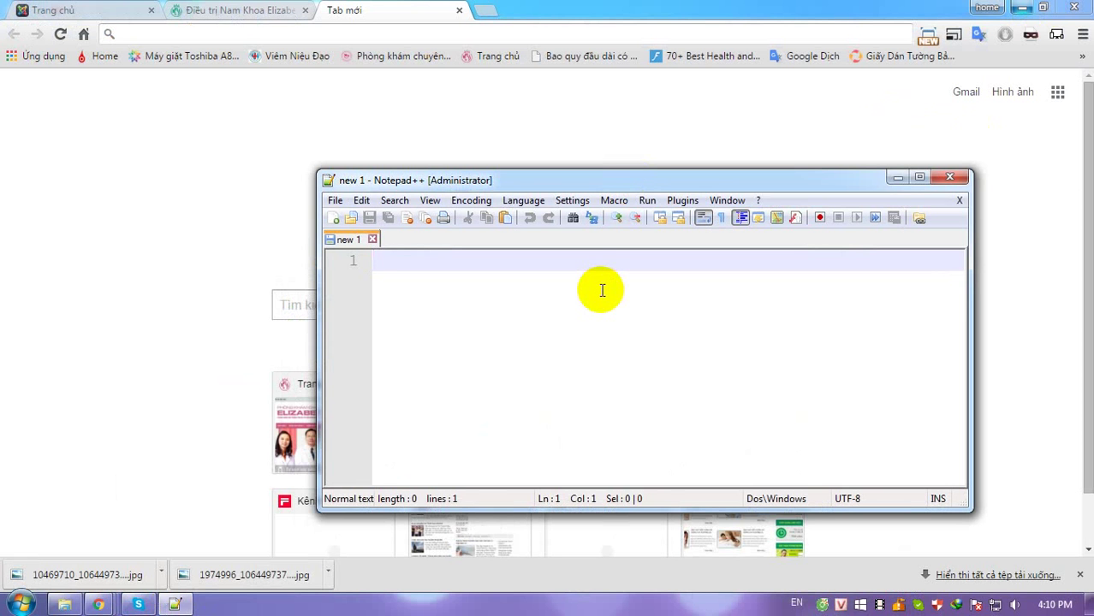
text(BÀI VIẾ)
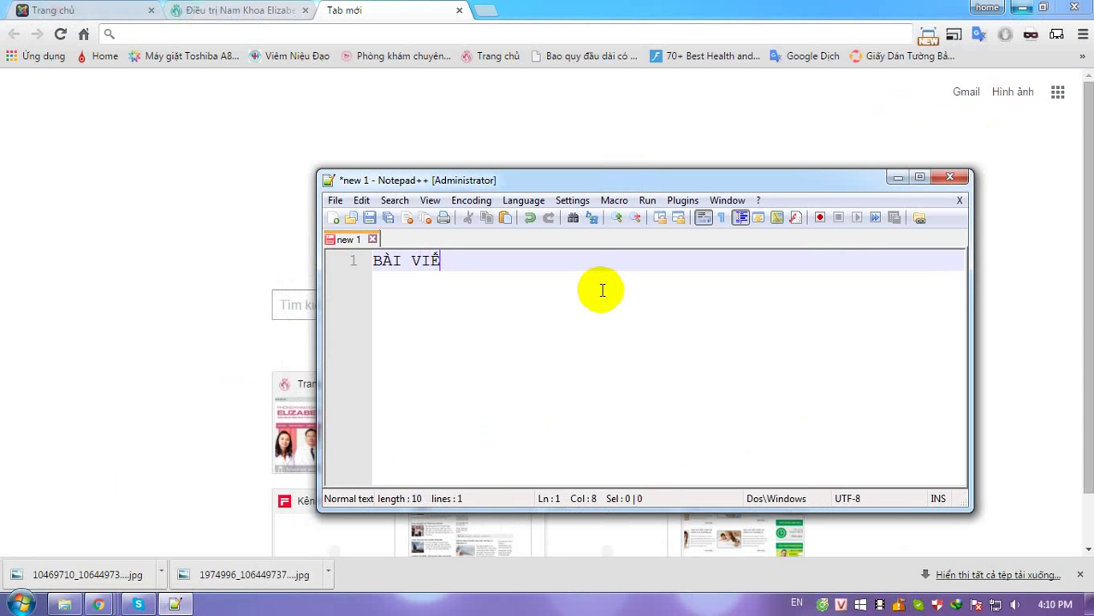
text(T )
text(PH)
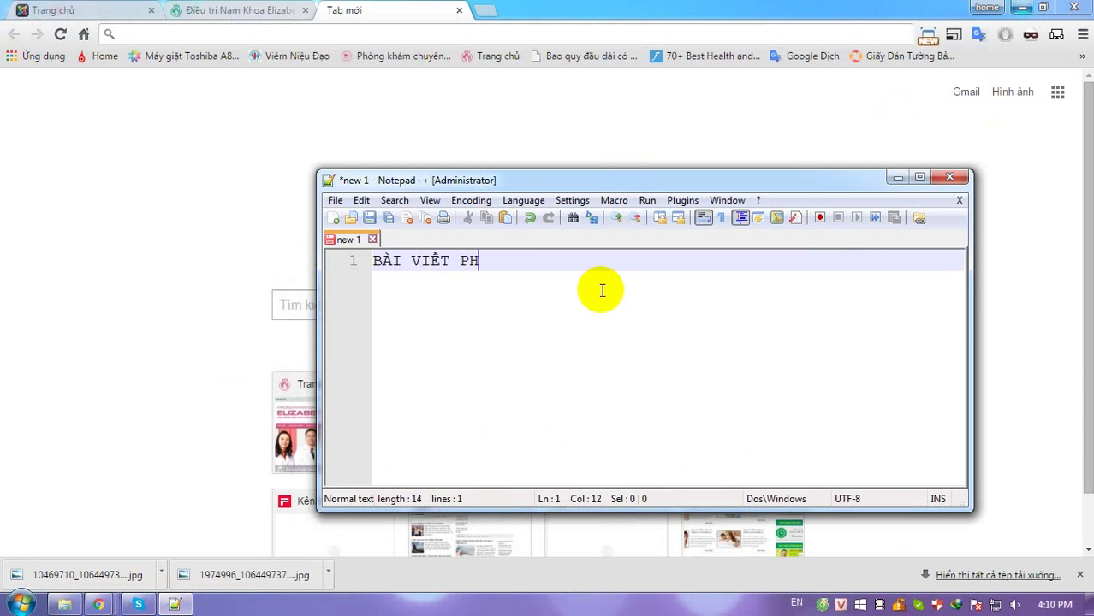
text(OTOS)
text(HOP)
key(Return)
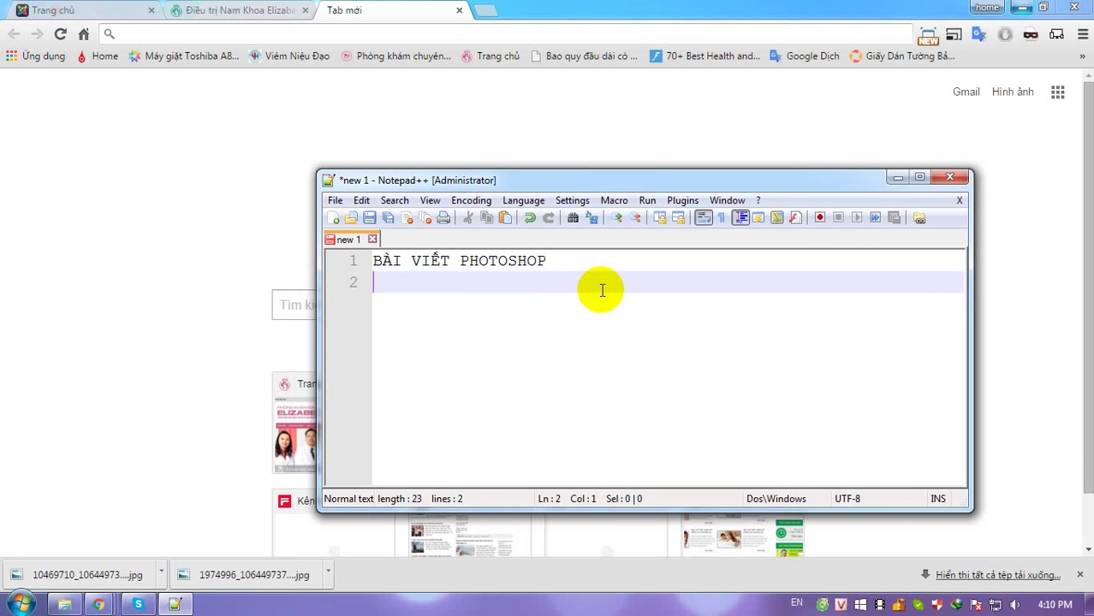
Type the second line 'CÁCH TẠO BÓNG ĐỔ TRONG PHOTOSHOP', accepting the PHOTOSHOP suggestion.
text(CACH )
text(TẠO BỐ)
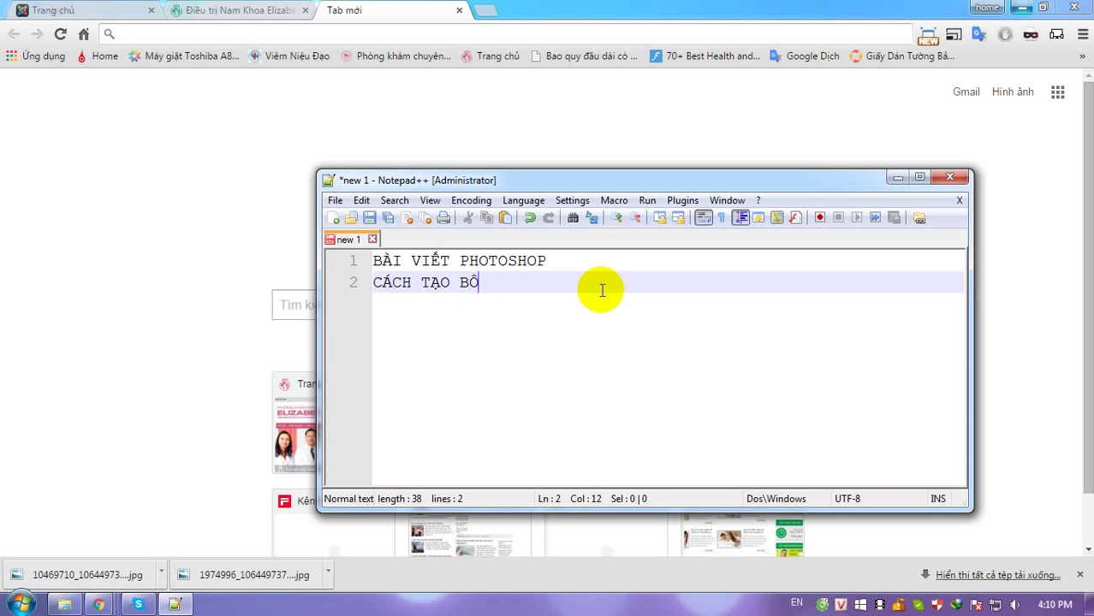
text(NG)
key(BackSpace)
key(BackSpace)
key(BackSpace)
text(Ó)
text(NG ĐỔ)
text( TR)
key(BackSpace)
text(TRONG P)
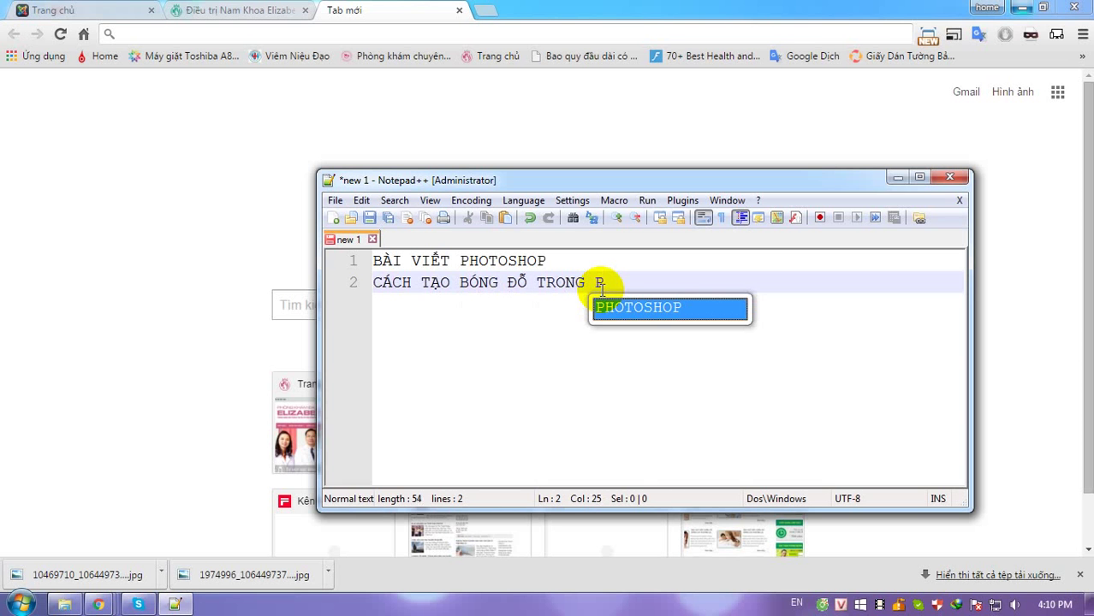
text(HO)
key(Return)
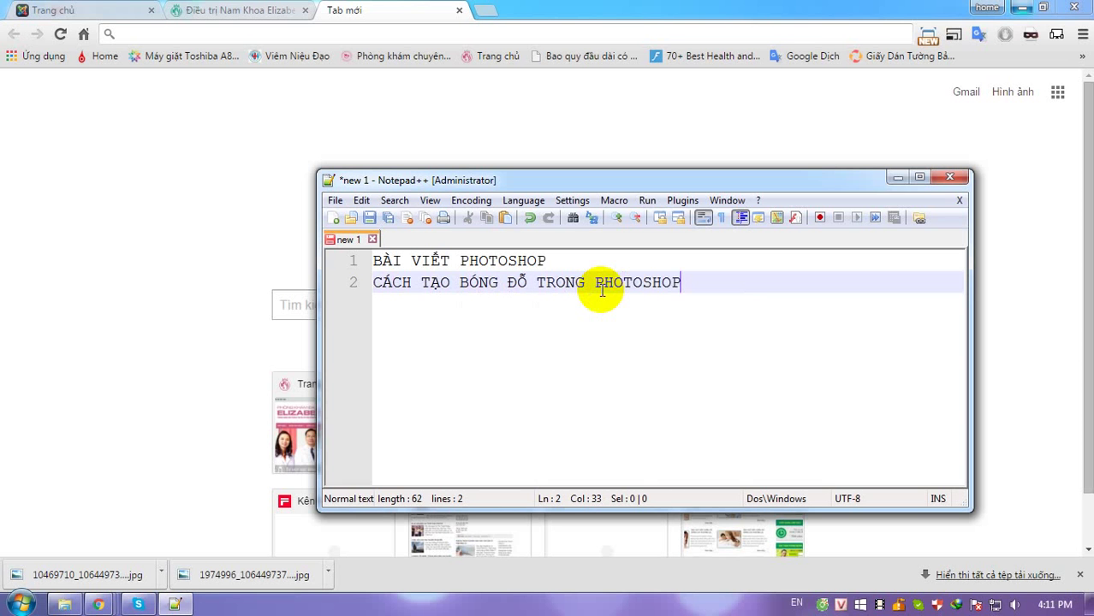
Launch Adobe Photoshop CS6 from the Start menu.
click(21, 604)
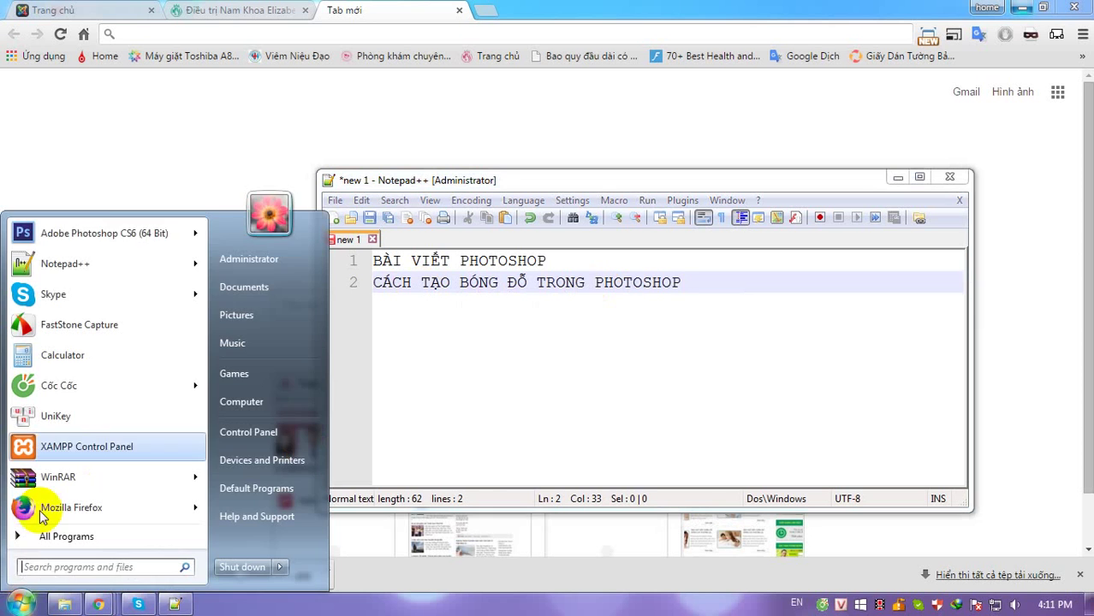
click(92, 236)
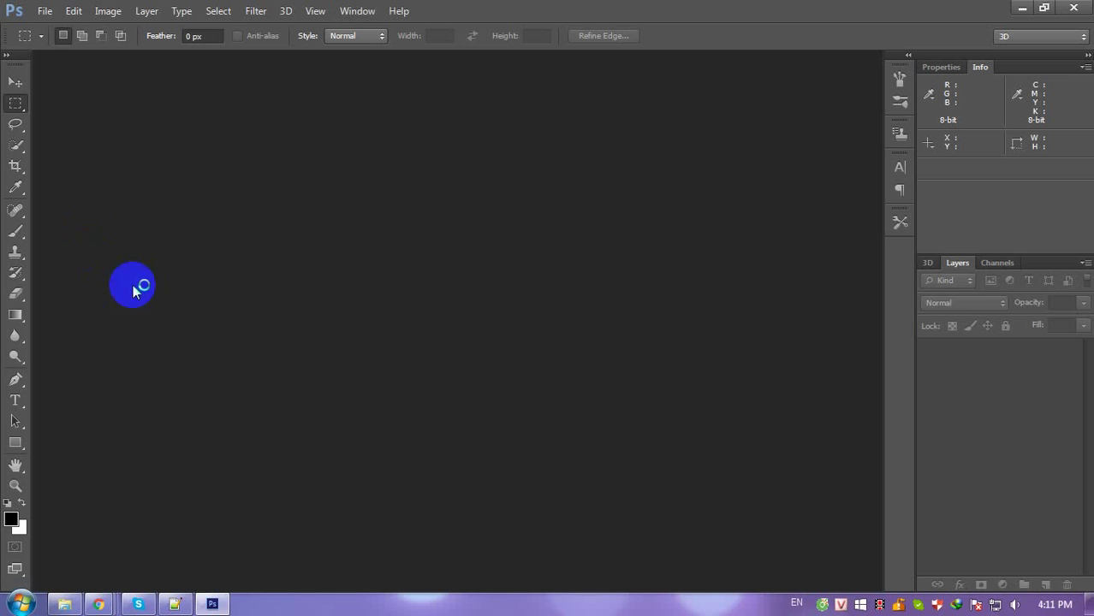
Bring the notes back and add a third line 'Bước 1:'.
click(174, 604)
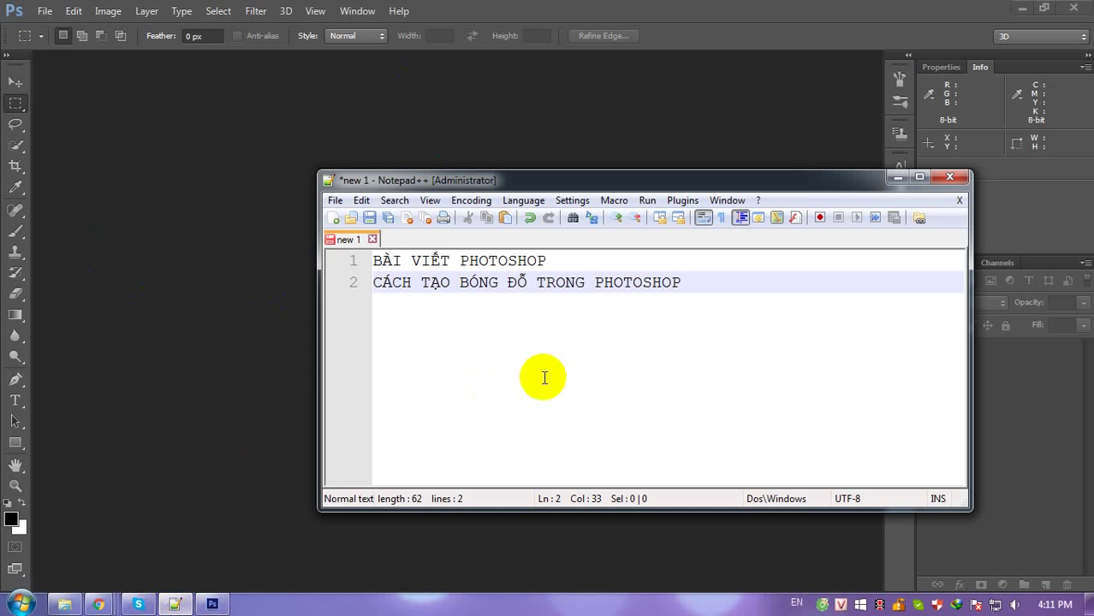
key(Return)
text(bUO)
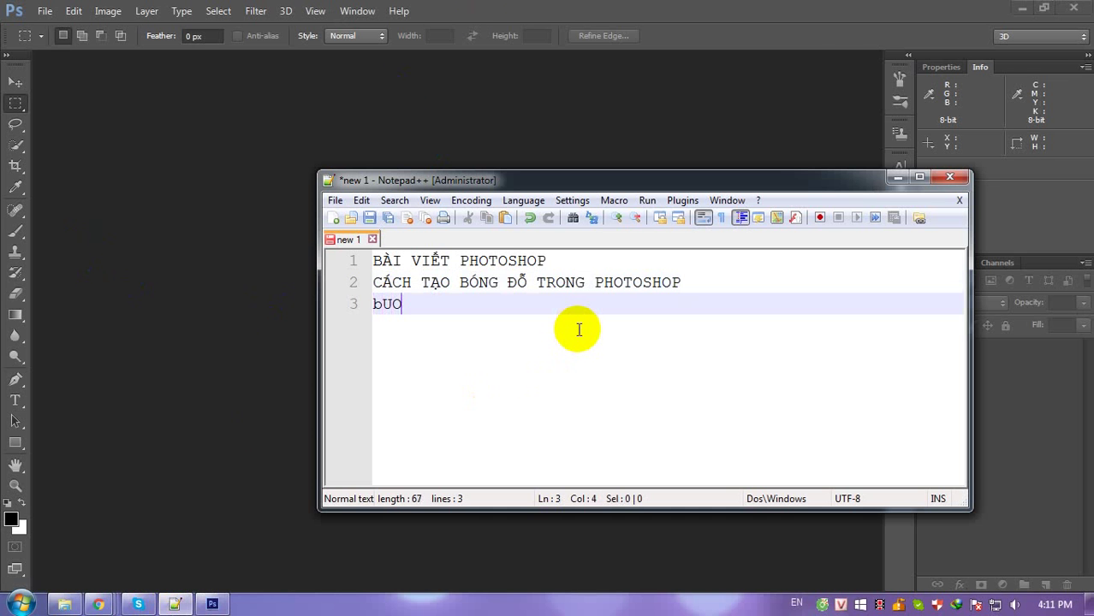
key(BackSpace)
key(BackSpace)
key(BackSpace)
text(Bu)
text(ơớc 1)
text(:)
Add the line '- Tạo file 600 x 400px', then return to Photoshop.
key(Return)
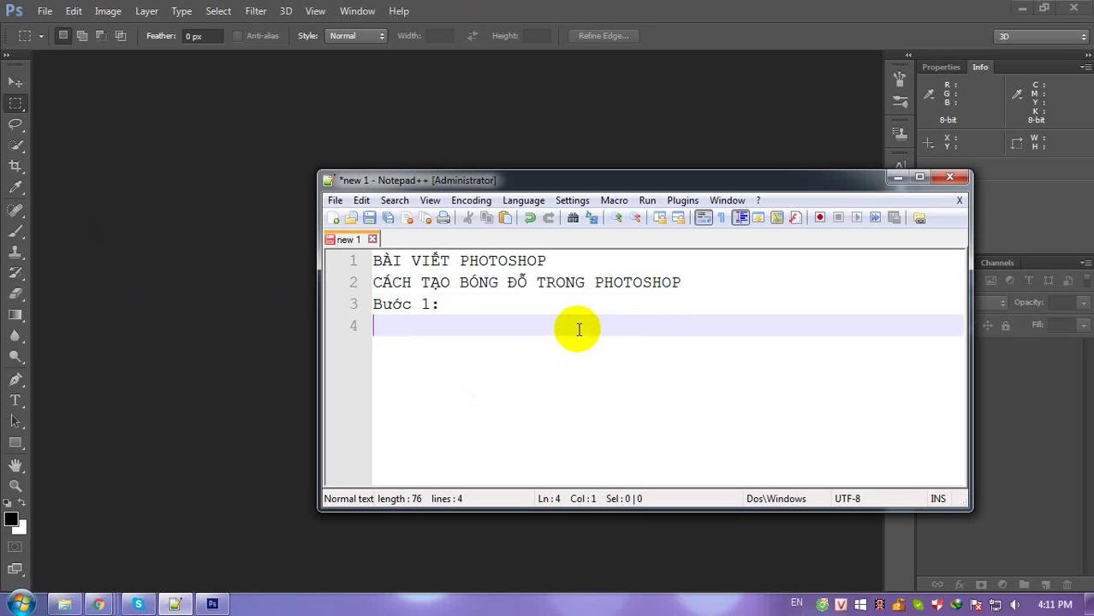
text(-)
key(BackSpace)
text(- Tạo )
text(file )
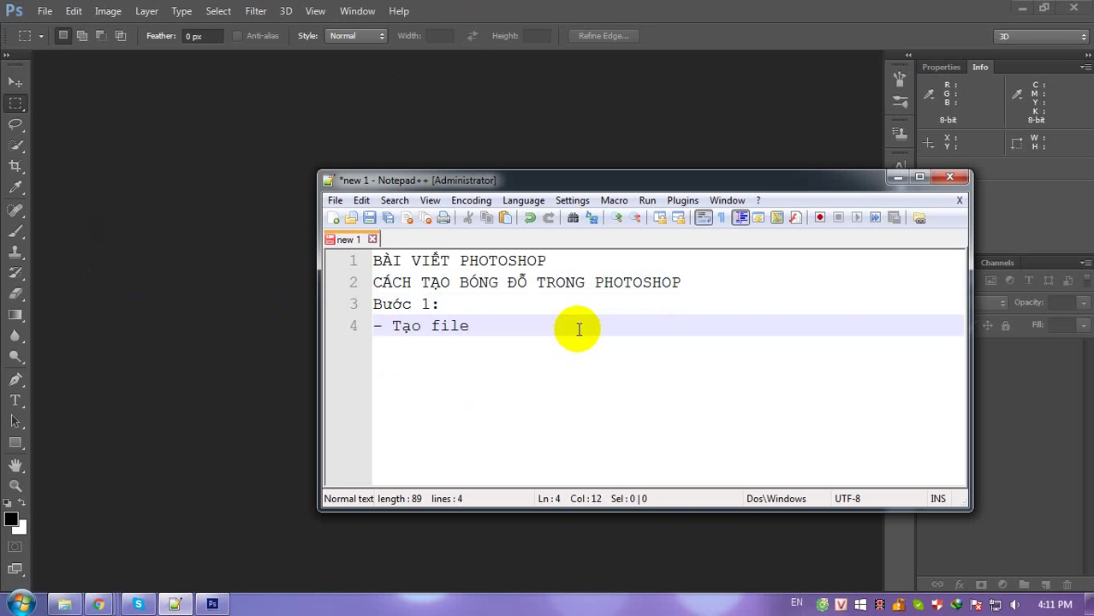
text(600 x400)
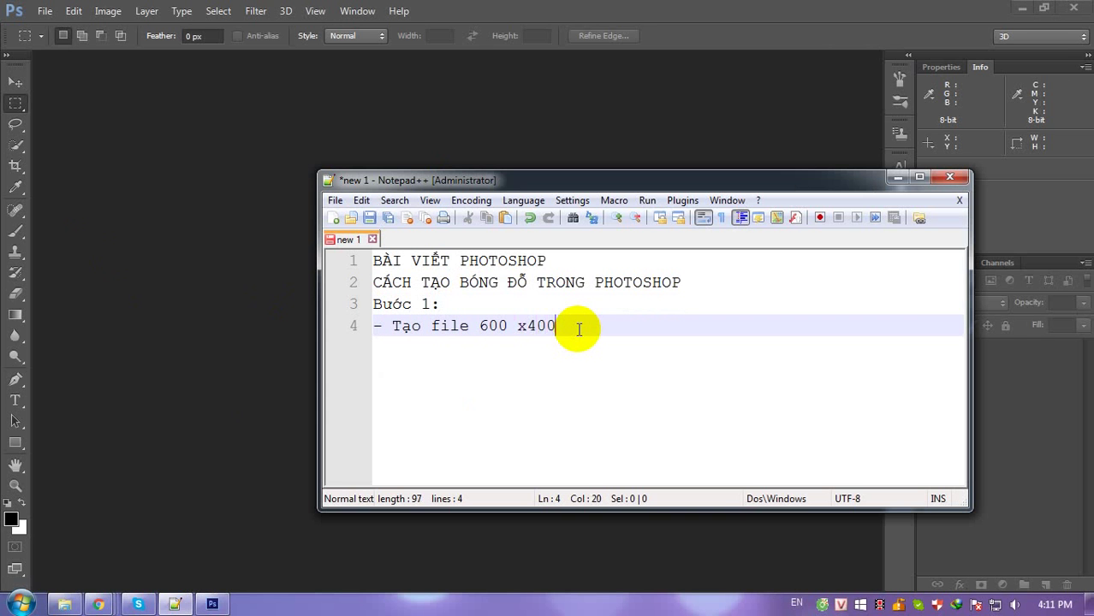
key(BackSpace)
key(BackSpace)
key(BackSpace)
key(BackSpace)
text(x)
key(BackSpace)
text(400 px)
key(BackSpace)
key(BackSpace)
key(BackSpace)
text(o)
key(BackSpace)
text(px)
click(106, 188)
Create a new white document of 600 × 400 pixels with File > New.
click(44, 11)
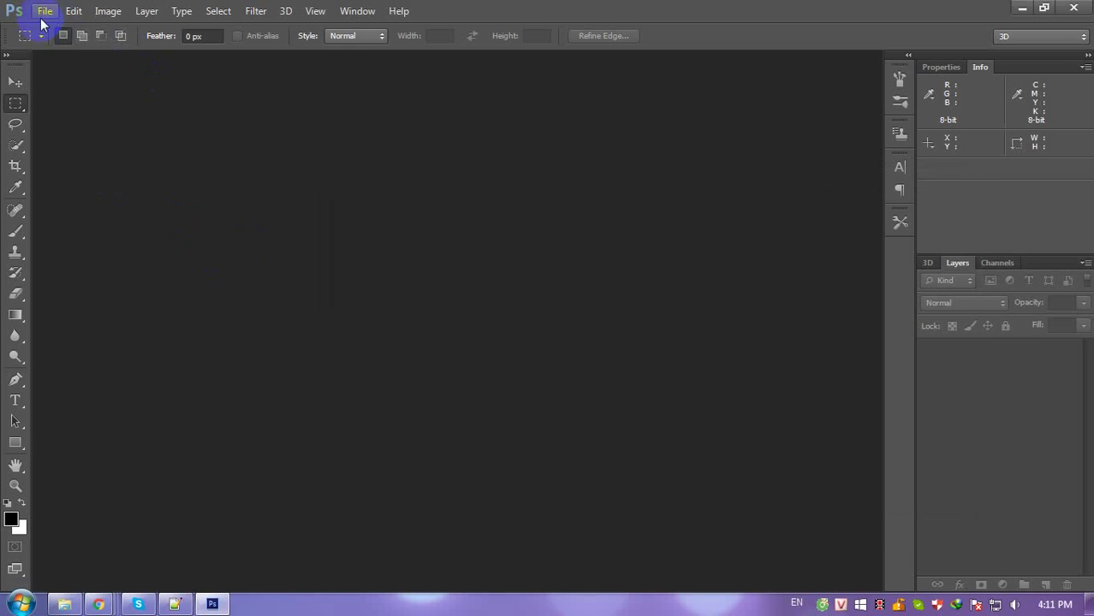
click(54, 28)
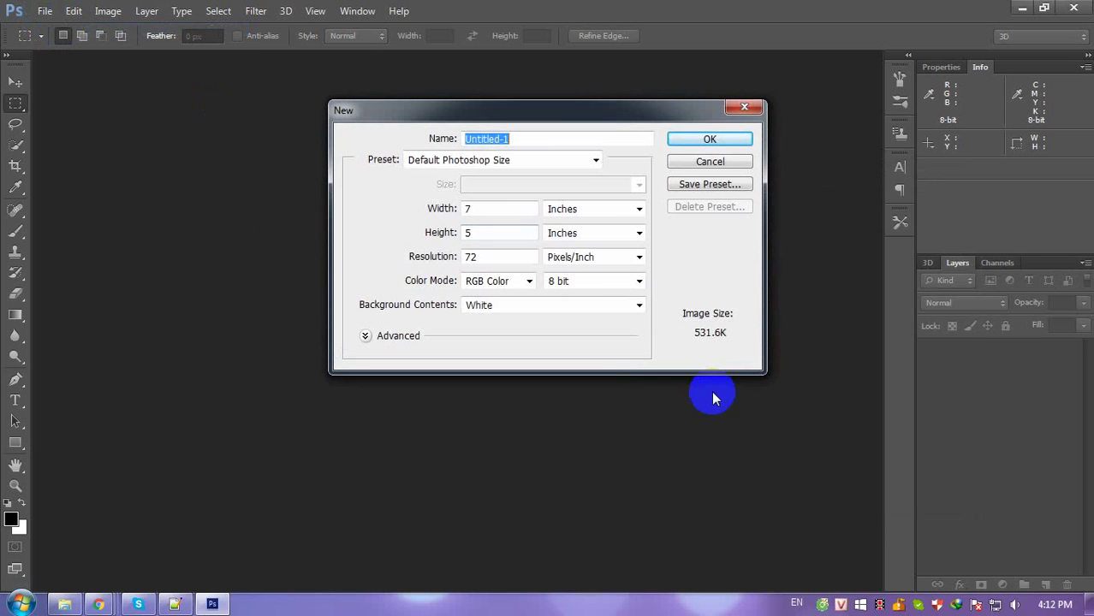
click(555, 213)
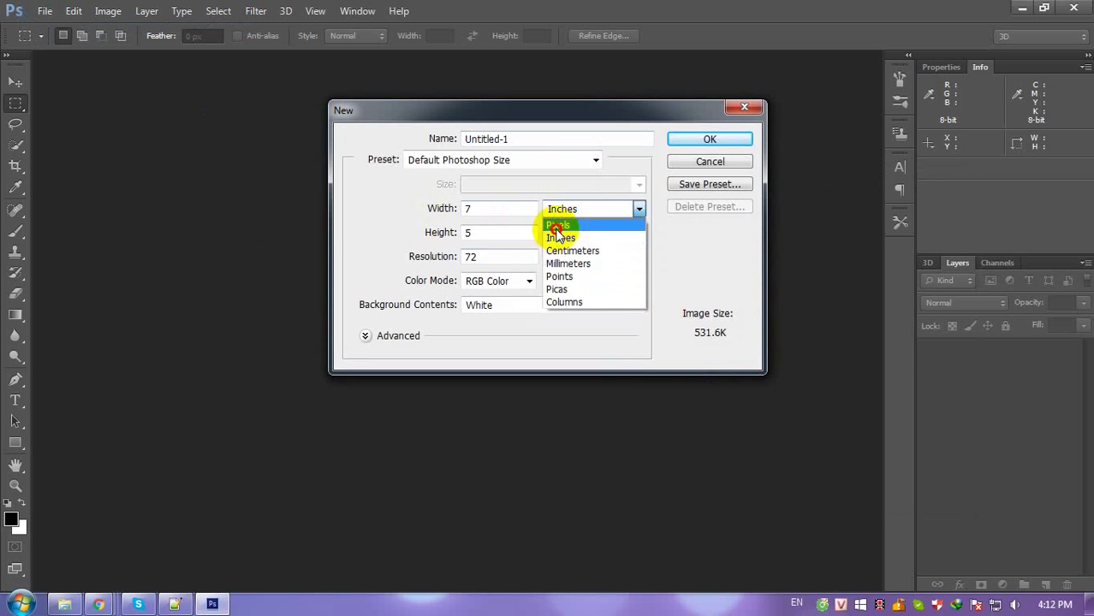
click(557, 224)
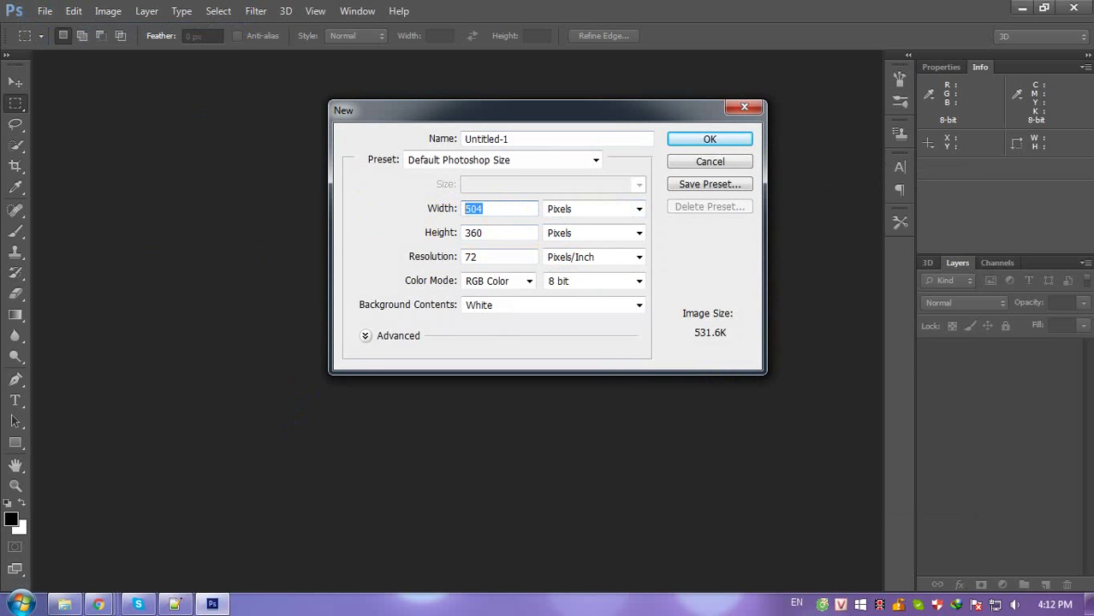
text(6000)
key(BackSpace)
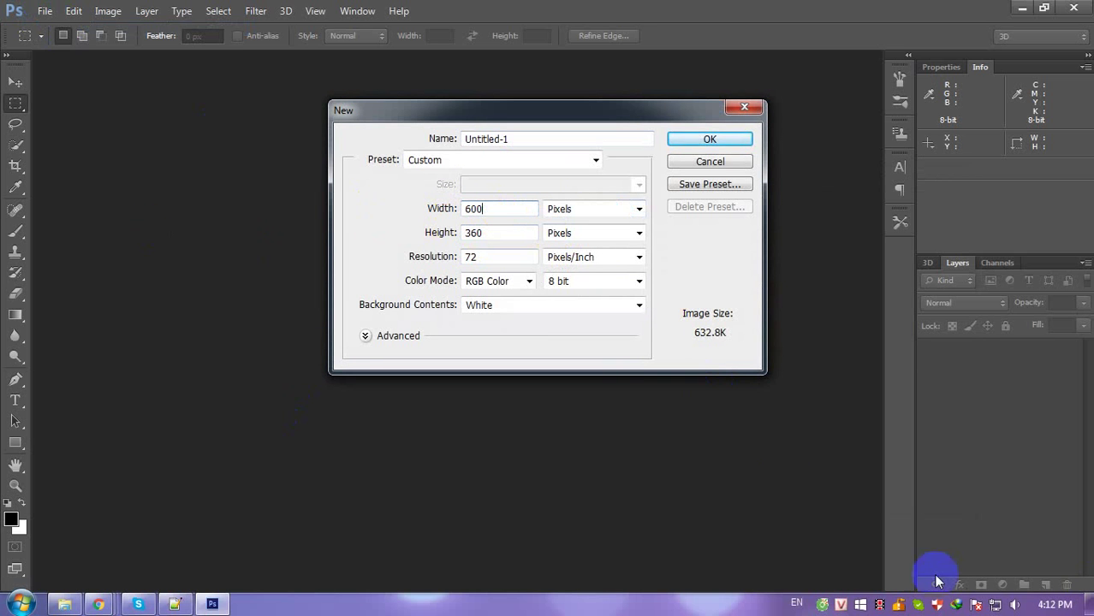
drag(497, 233, 414, 230)
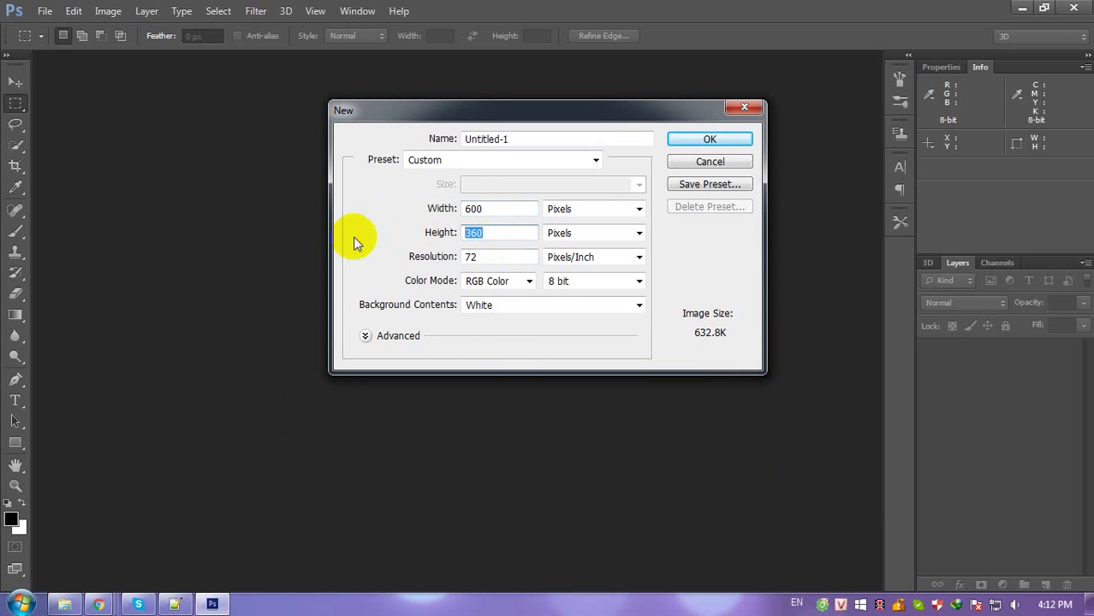
text(400)
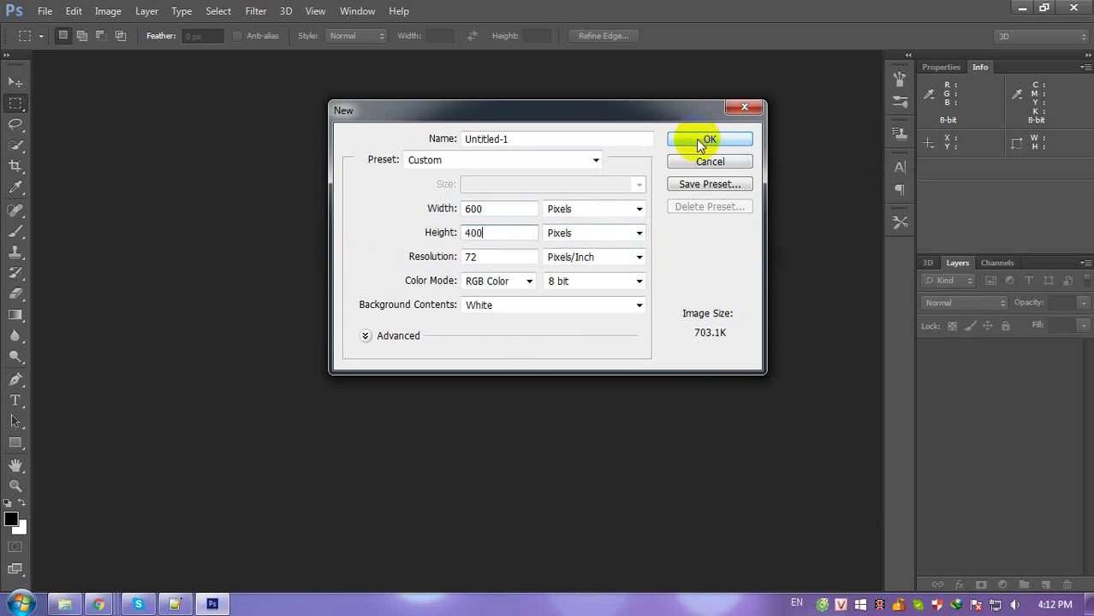
click(696, 138)
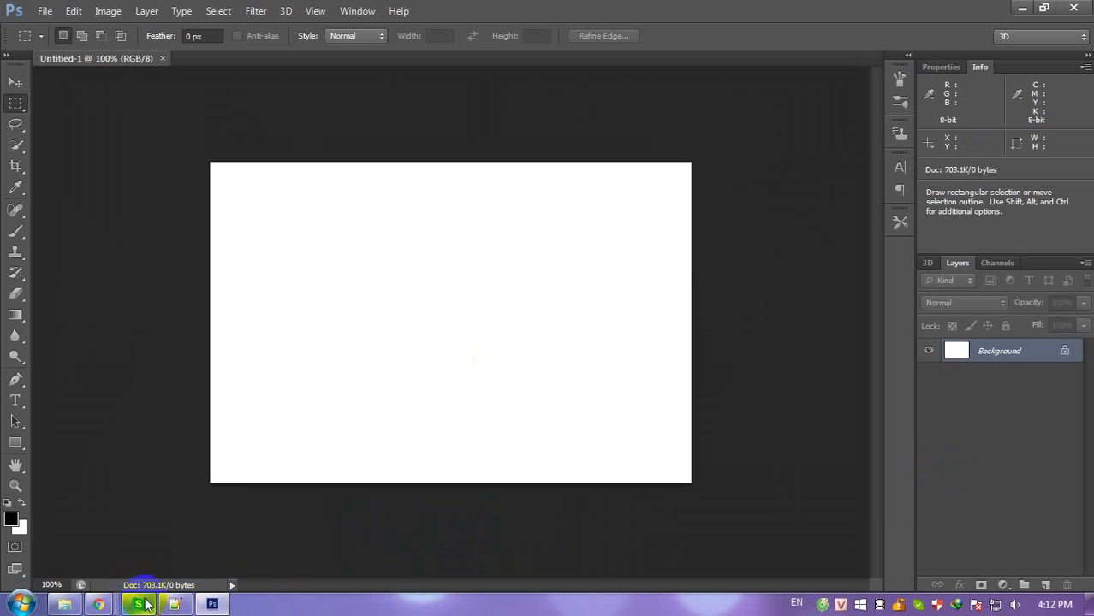
Start note line 5 as '- Tạo lớp(layer) mới'.
click(174, 604)
key(Return)
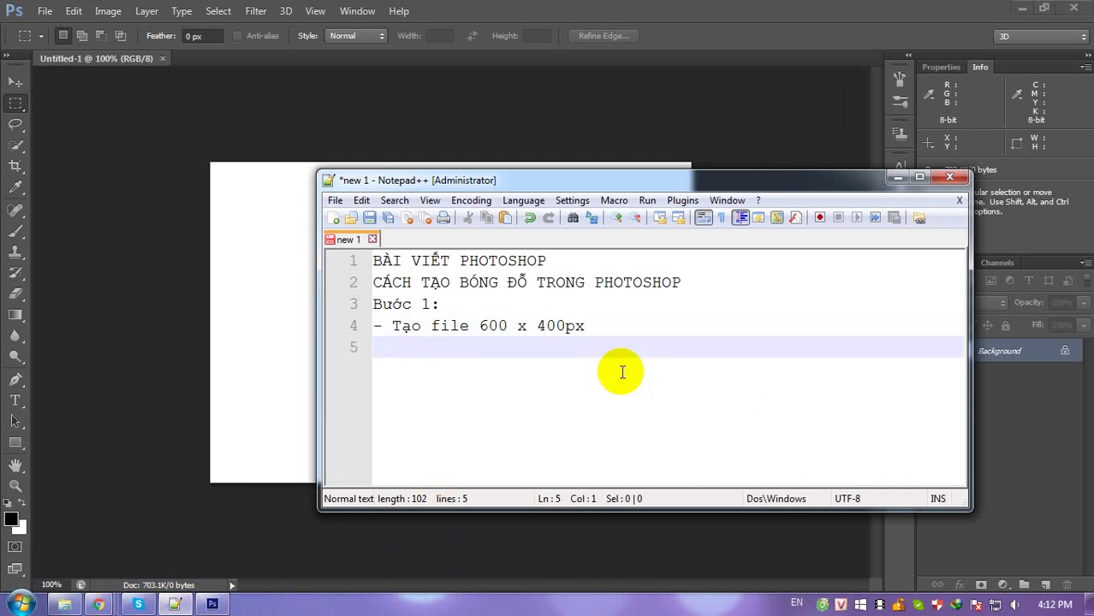
text(- Tạo lớp)
text( mới)
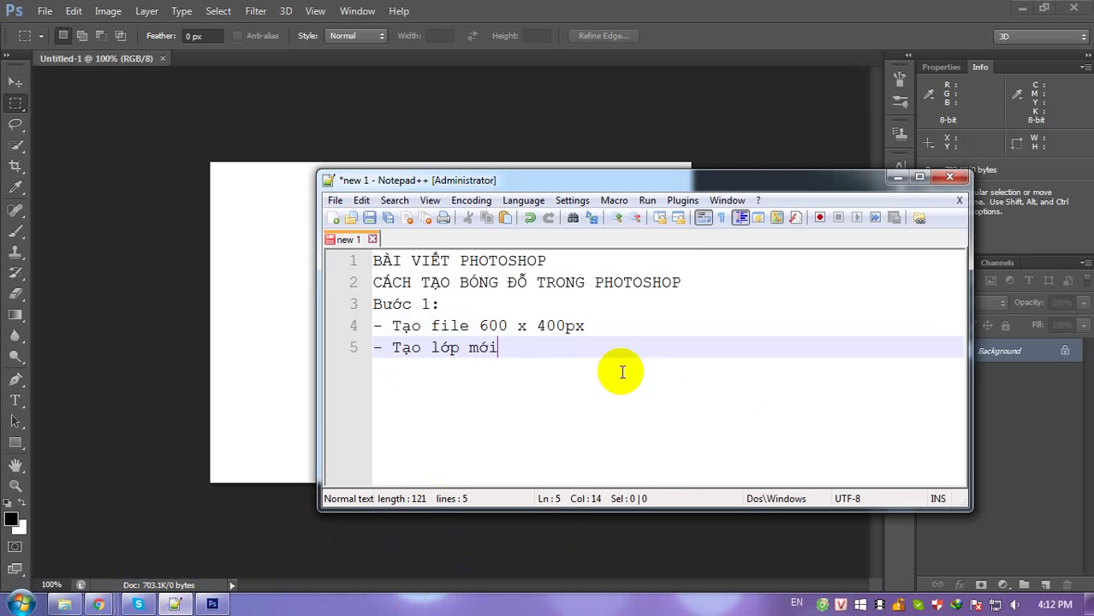
key(BackSpace)
key(BackSpace)
key(BackSpace)
text(moới ()
key(Left)
key(shift+Right)
key(shift+Right)
key(BackSpace)
key(Left)
key(Left)
key(Left)
key(Left)
text((l)
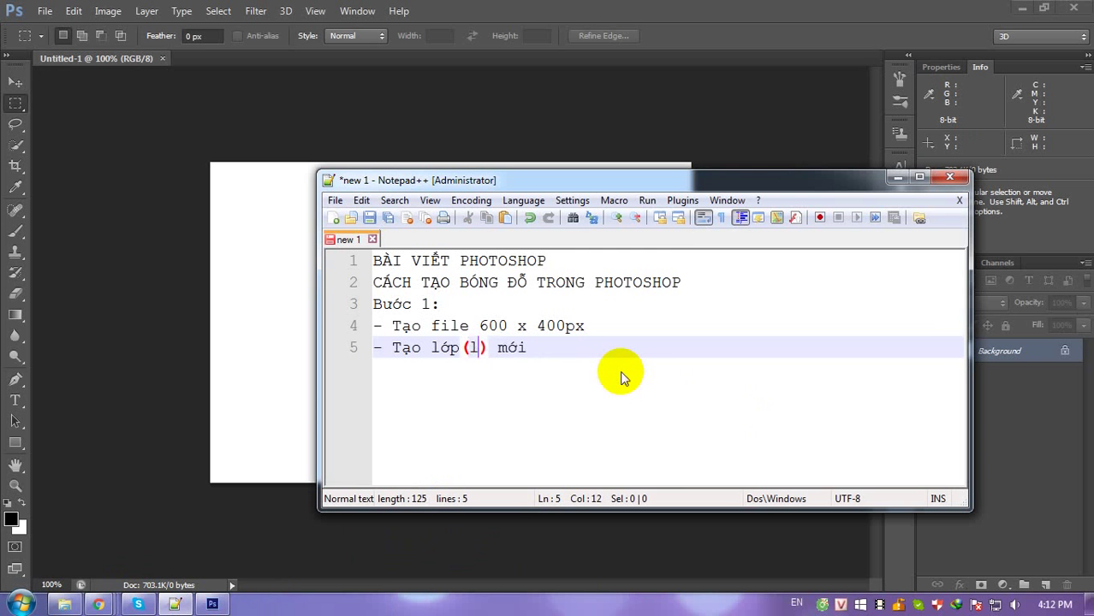
text(ayer)
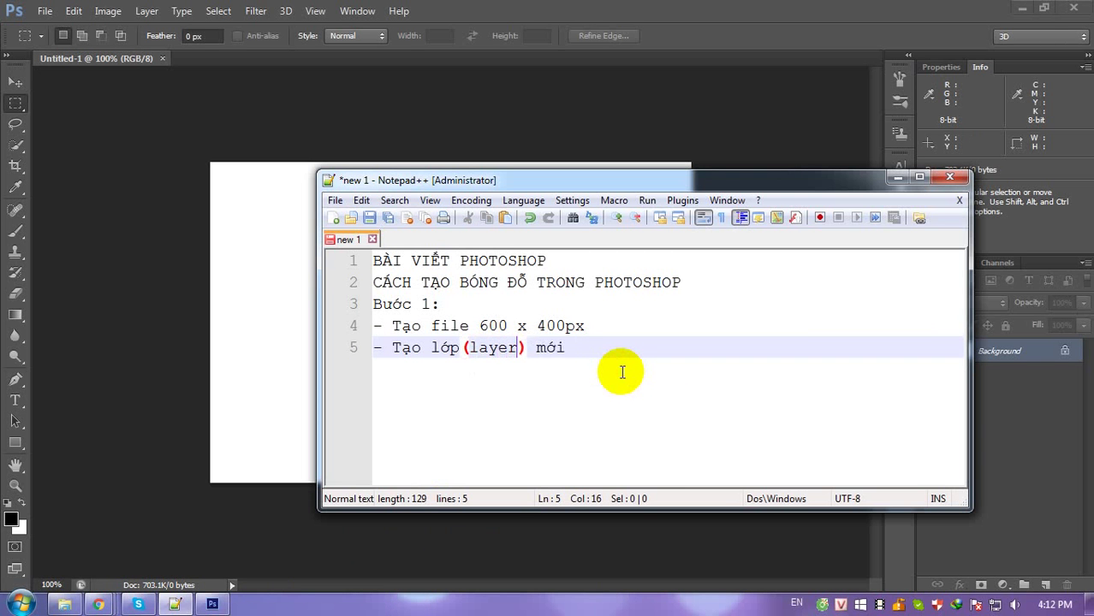
Append '(Nhấn Ctrl + J)' to the end of line 5.
key(End)
text((N)
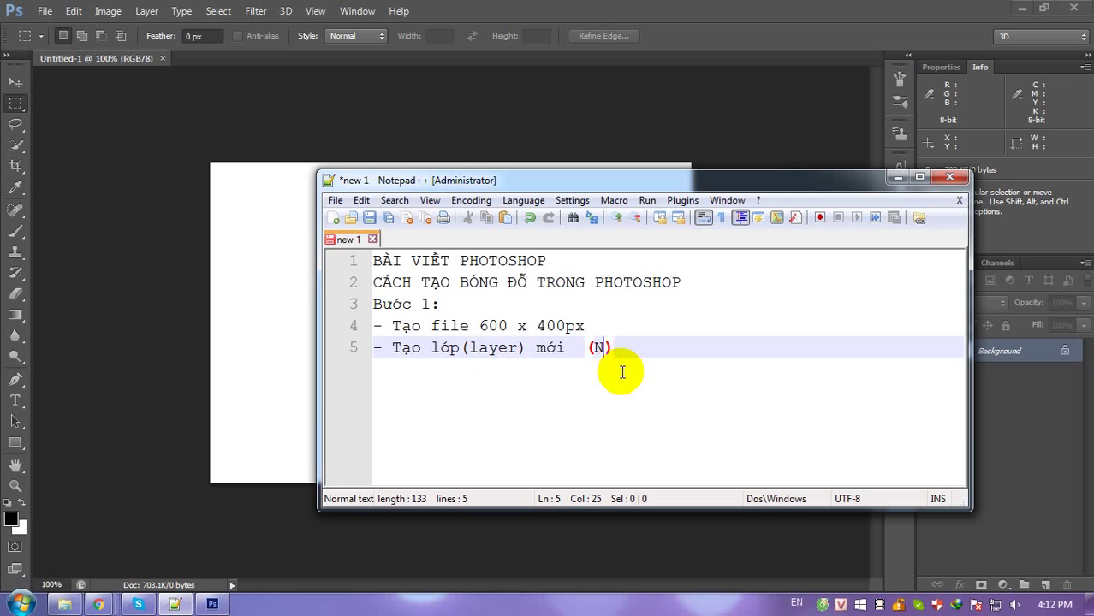
text(hấn Ctr)
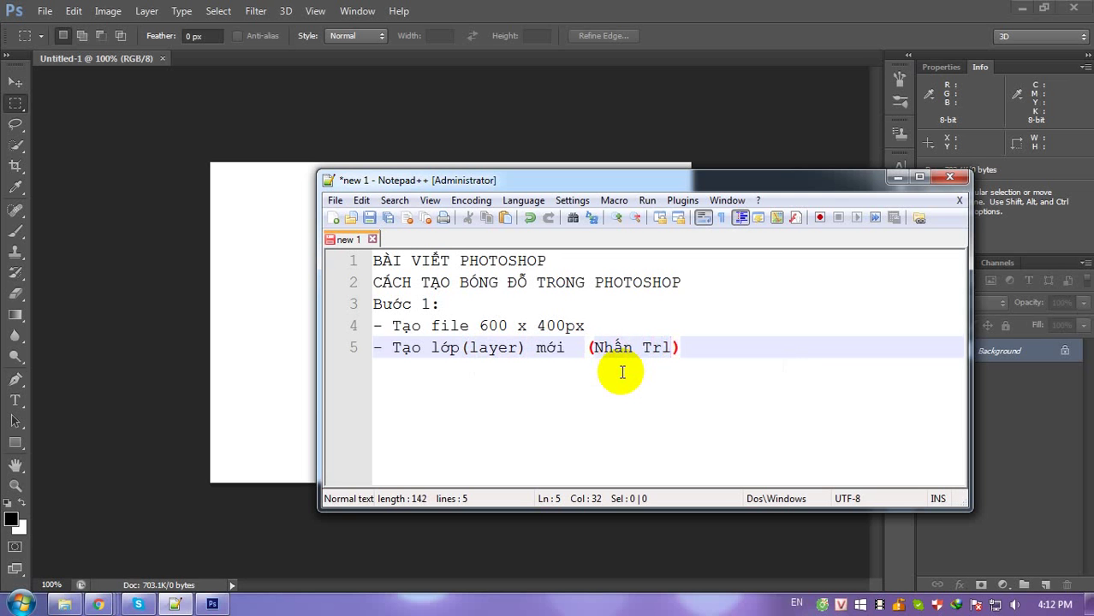
key(BackSpace)
key(BackSpace)
text(trl )
text(+ J)
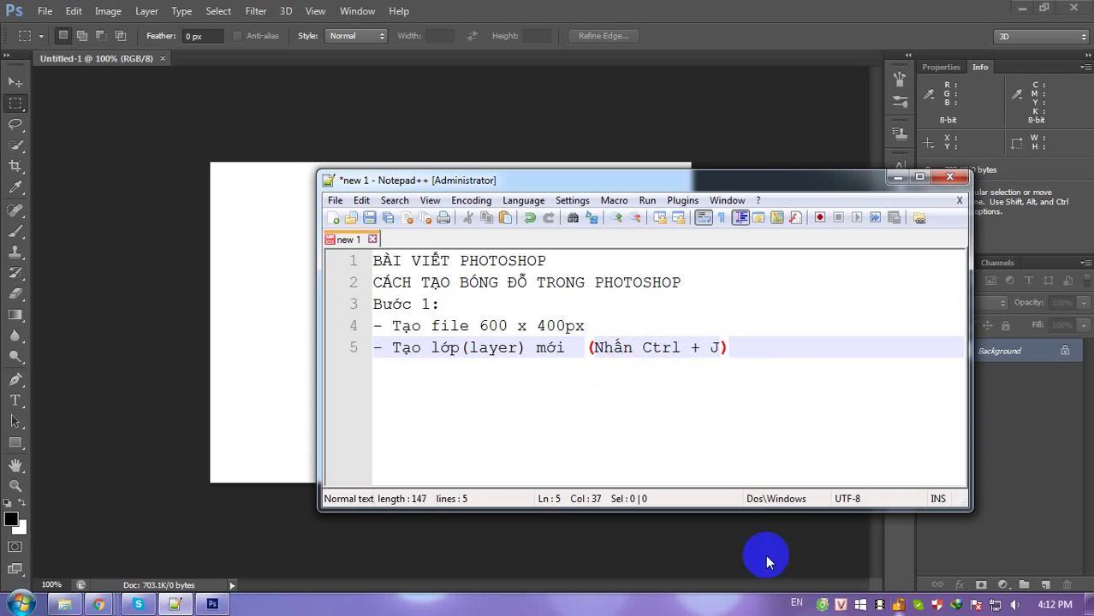
Create empty Layer 1 with the Layers panel's new-layer button, then bring Notepad++ back.
click(979, 363)
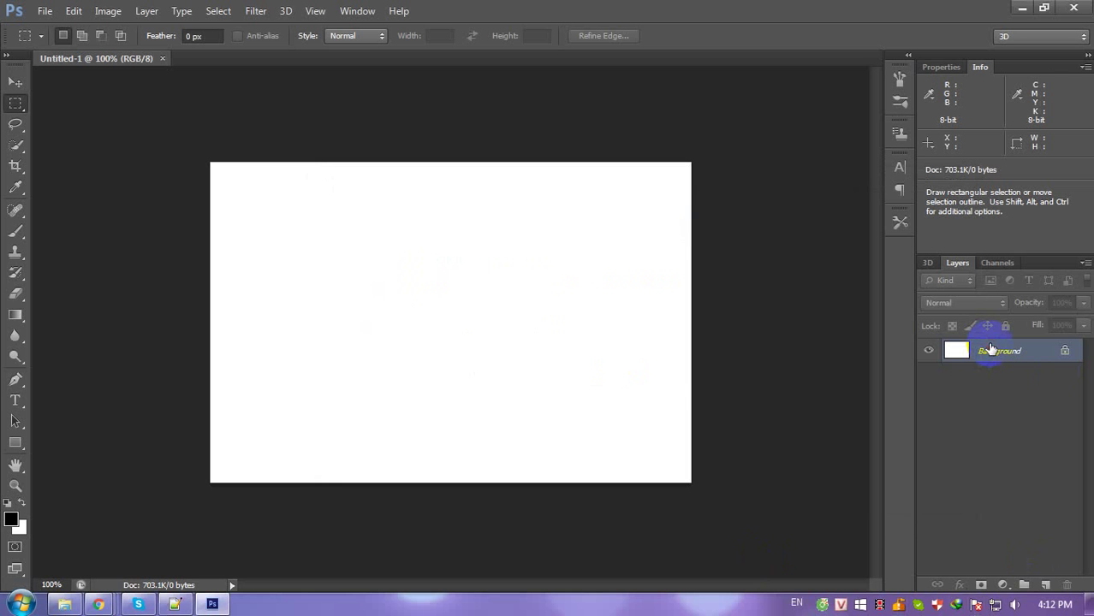
click(1045, 584)
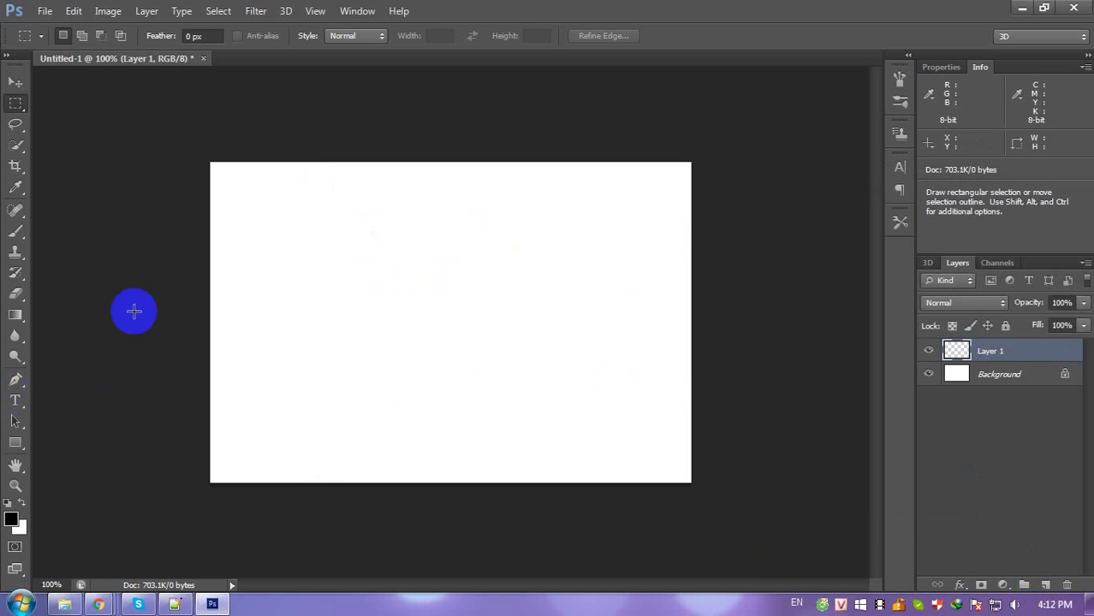
key(super+d)
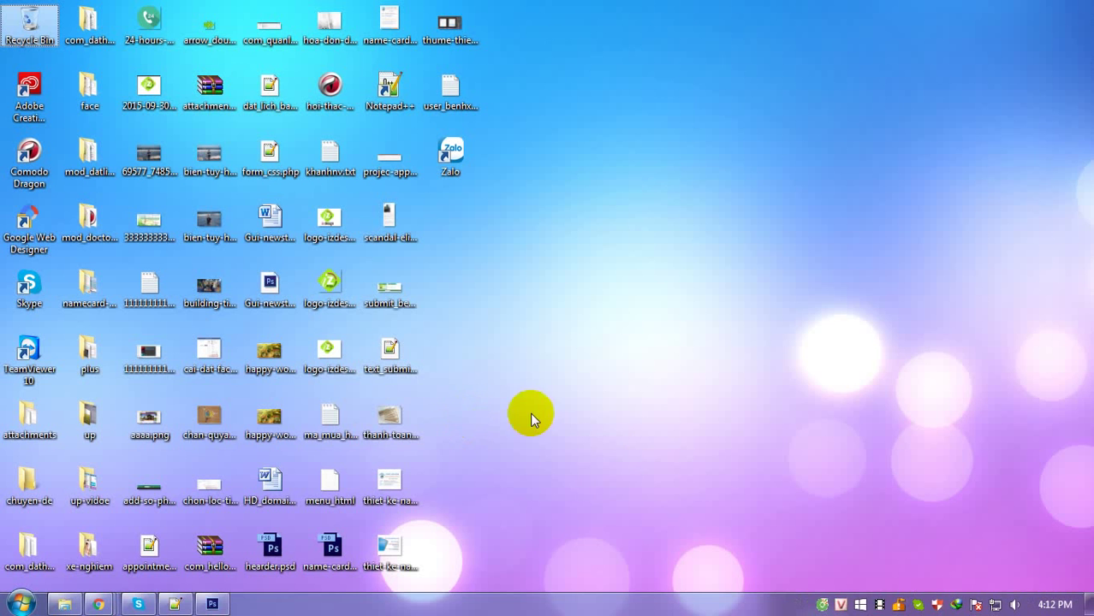
click(212, 604)
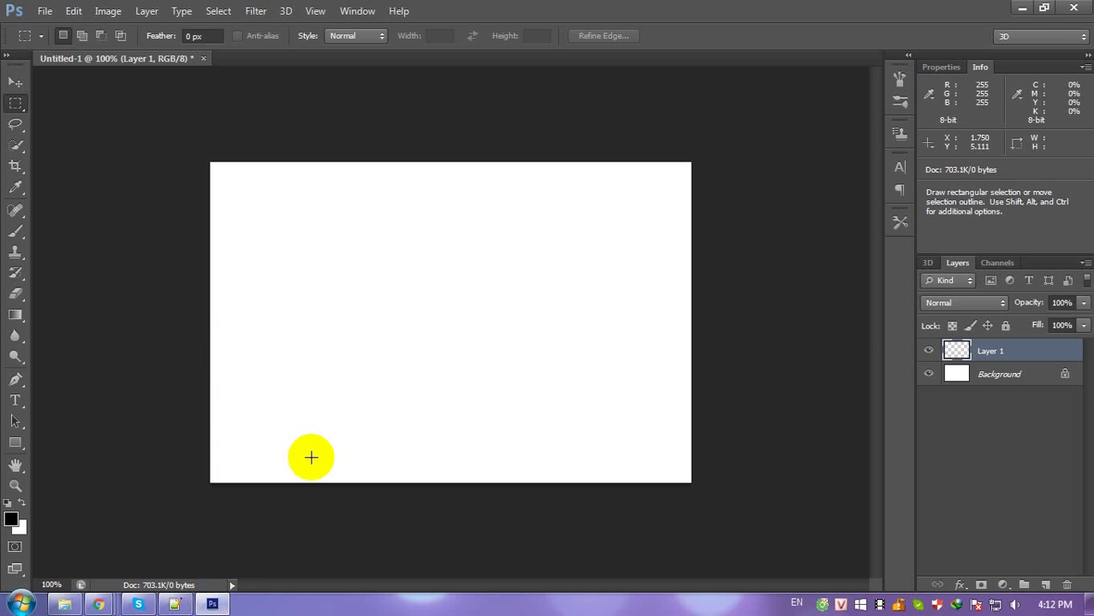
click(174, 604)
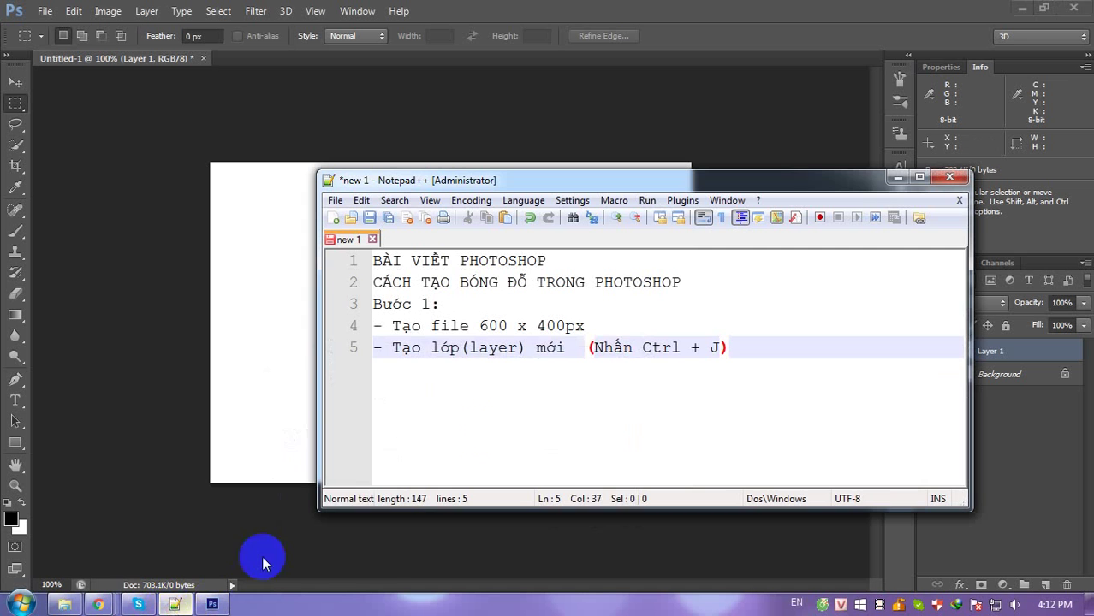
Add 'Bước 2:' and '- Tạo background nền' as new note lines.
key(Return)
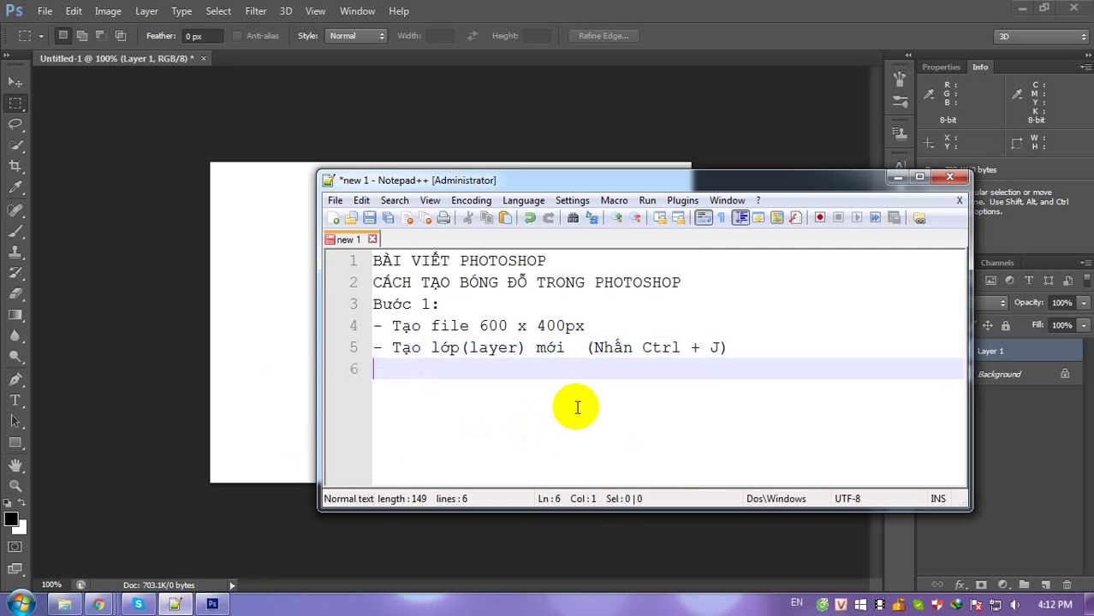
text(Buớc)
text( 2:)
key(Return)
text(- )
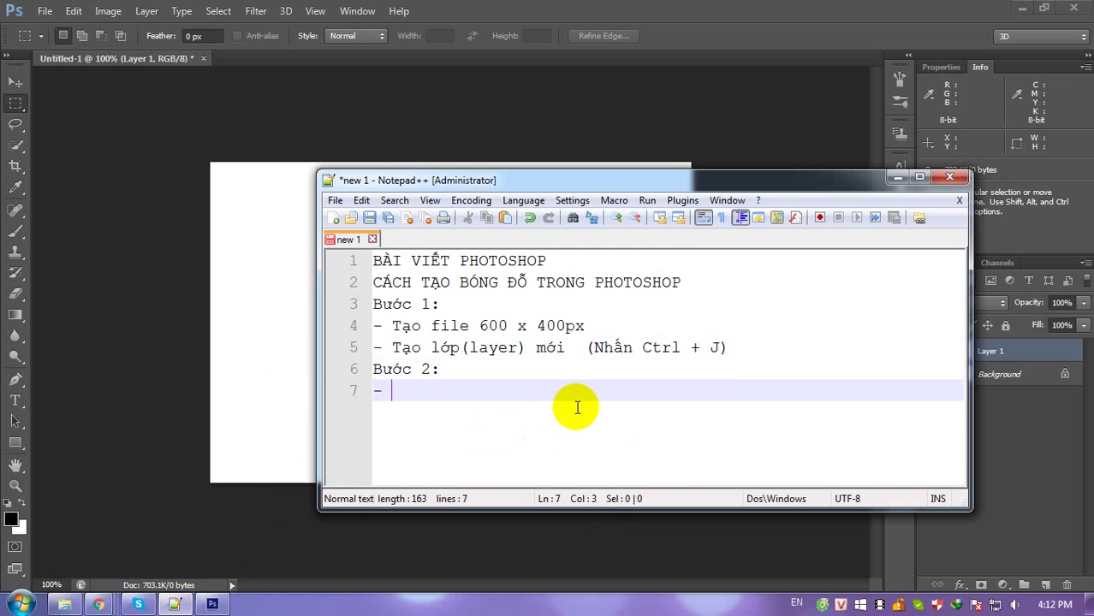
text(Taạo backgr)
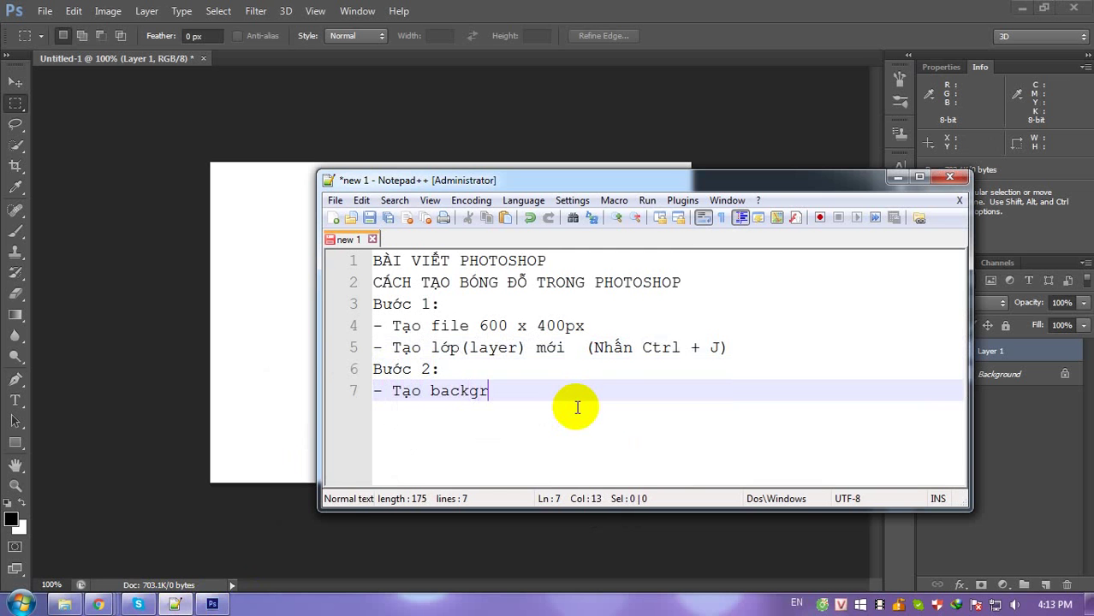
text(ound nền)
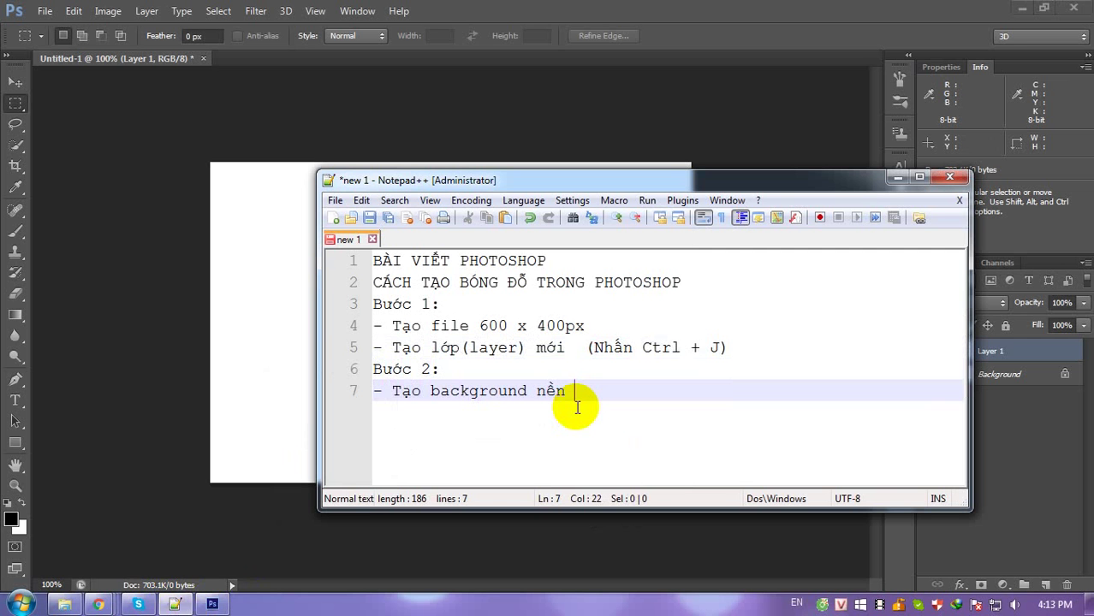
Add the line '- Nhấn phím Shirt + G để chon công cụ'.
key(Return)
text(- )
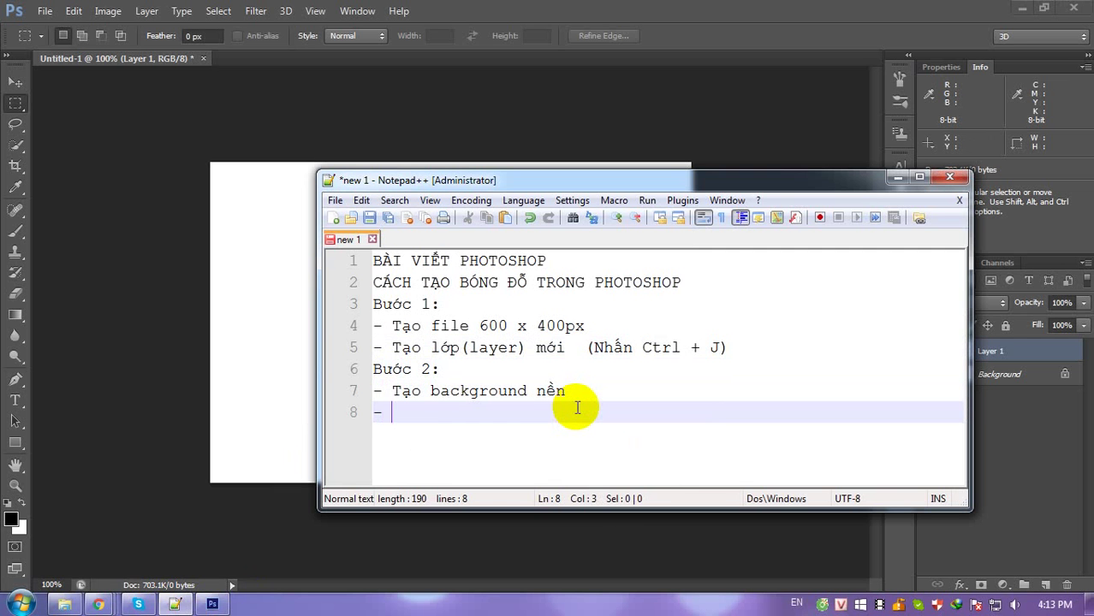
text(Nhấn Ph)
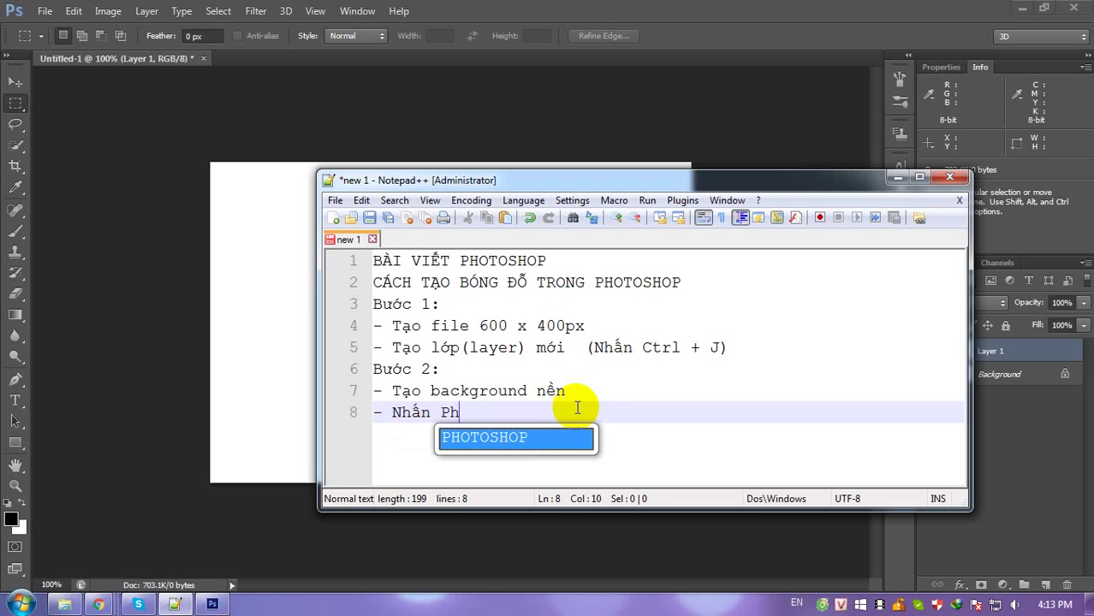
key(BackSpace)
key(BackSpace)
text(phím C)
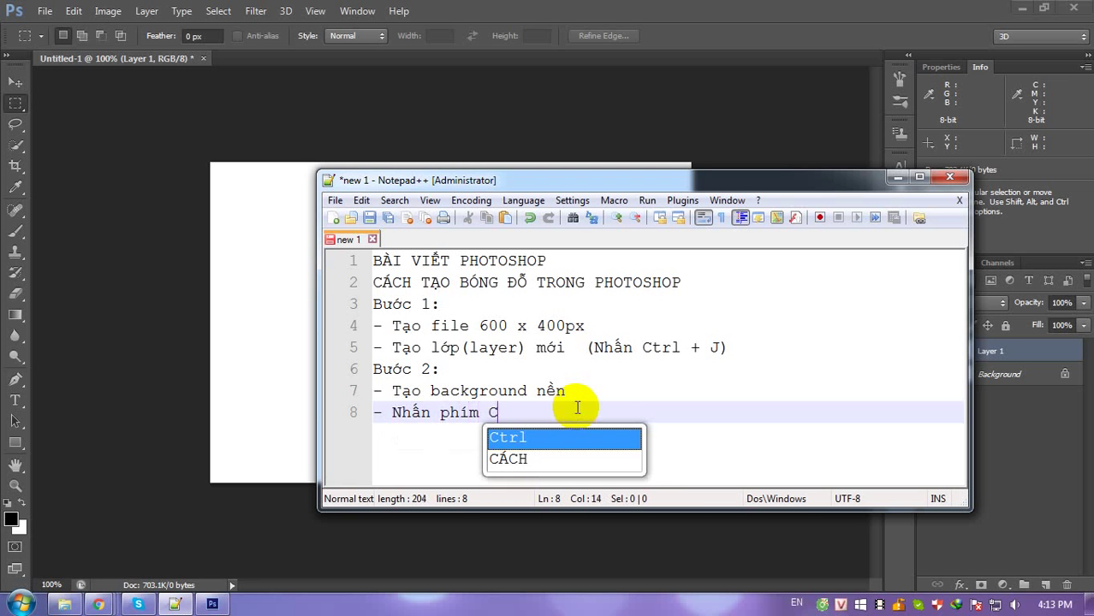
text(C)
key(BackSpace)
key(BackSpace)
text(Shi)
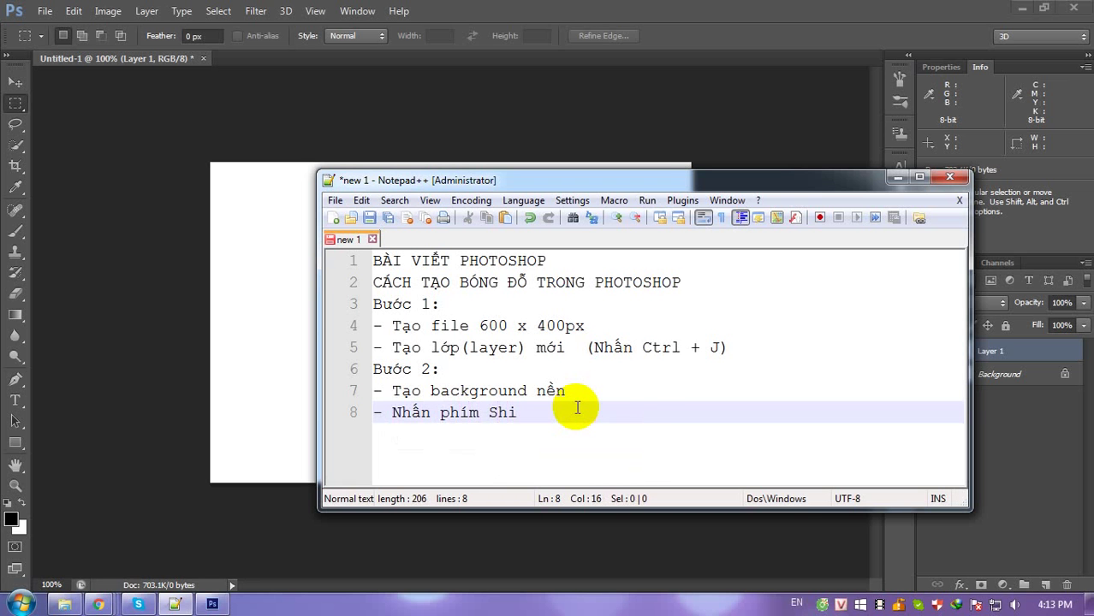
text(rl)
key(BackSpace)
text(t )
text(+ G đ)
text(ể cho)
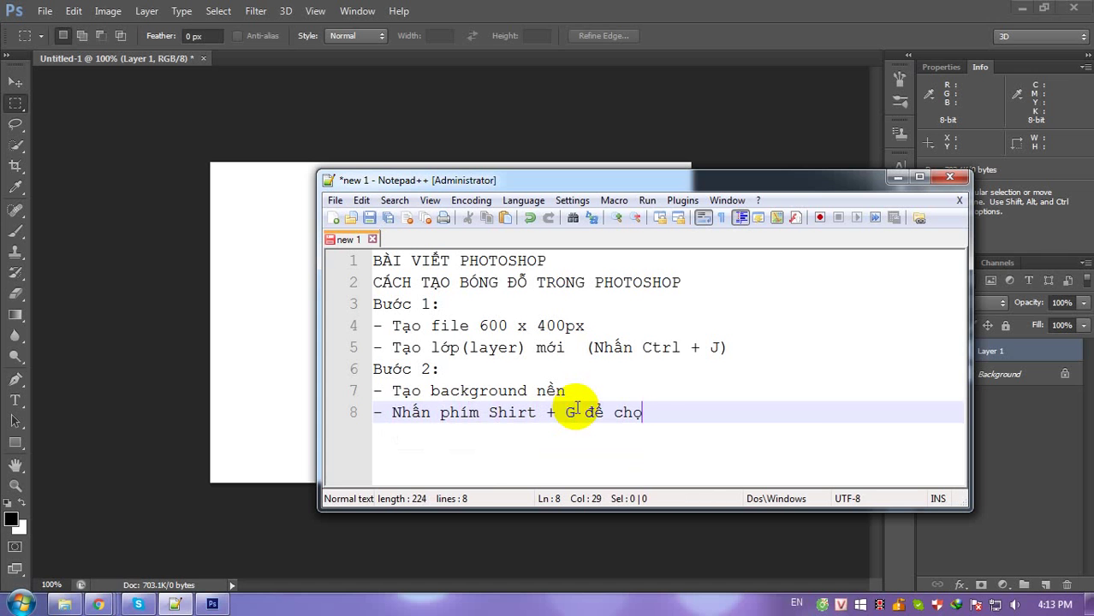
text(n công cụ)
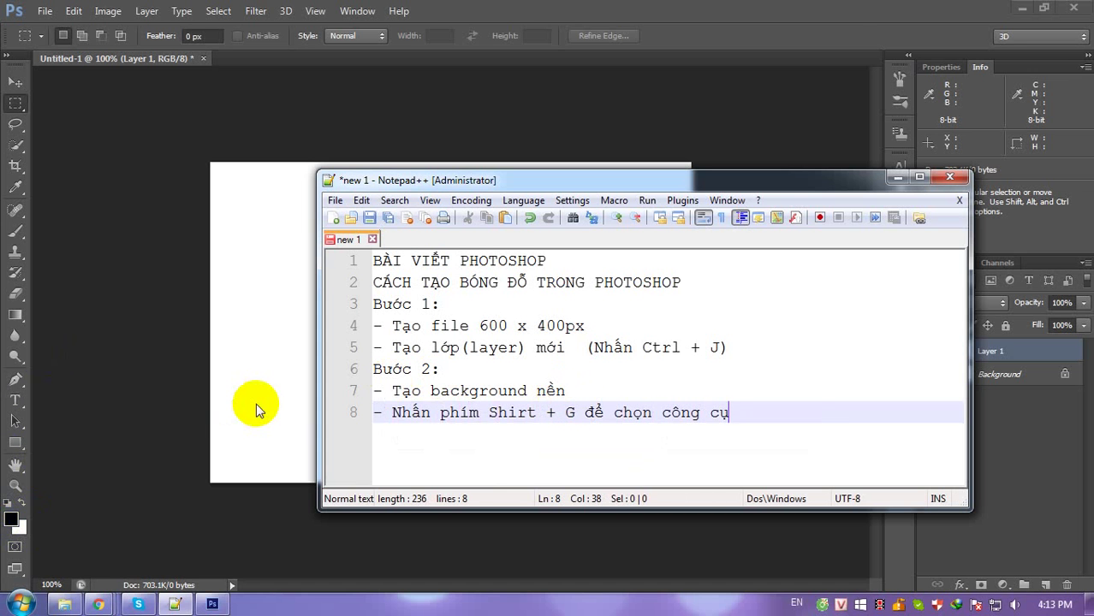
In Photoshop, group Layer 1 into Group 1 and switch to the Gradient tool.
key(ctrl+g)
click(738, 402)
click(89, 281)
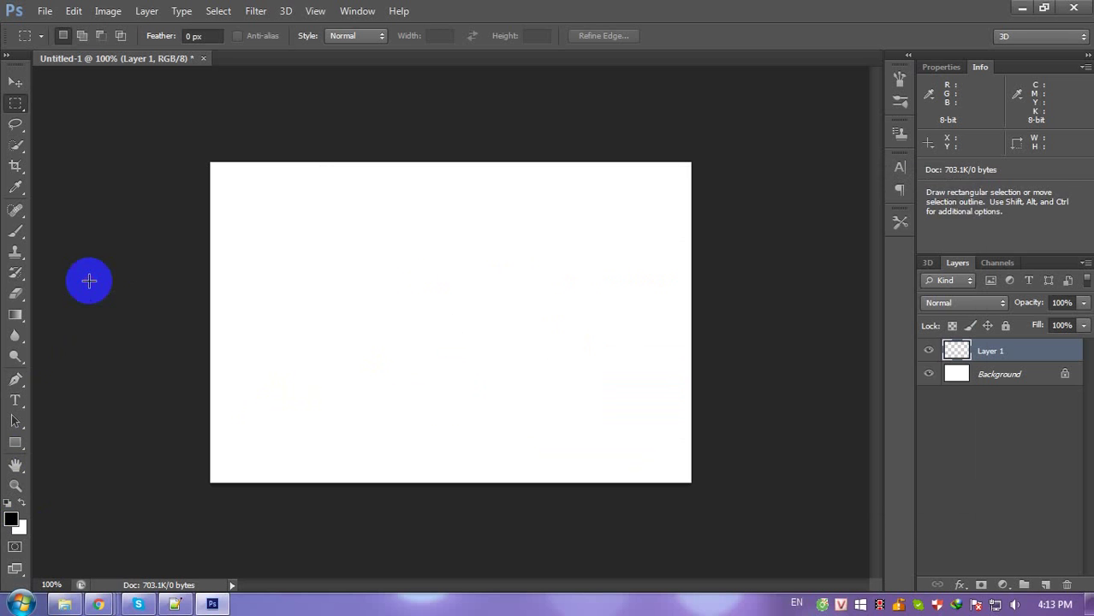
key(ctrl+g)
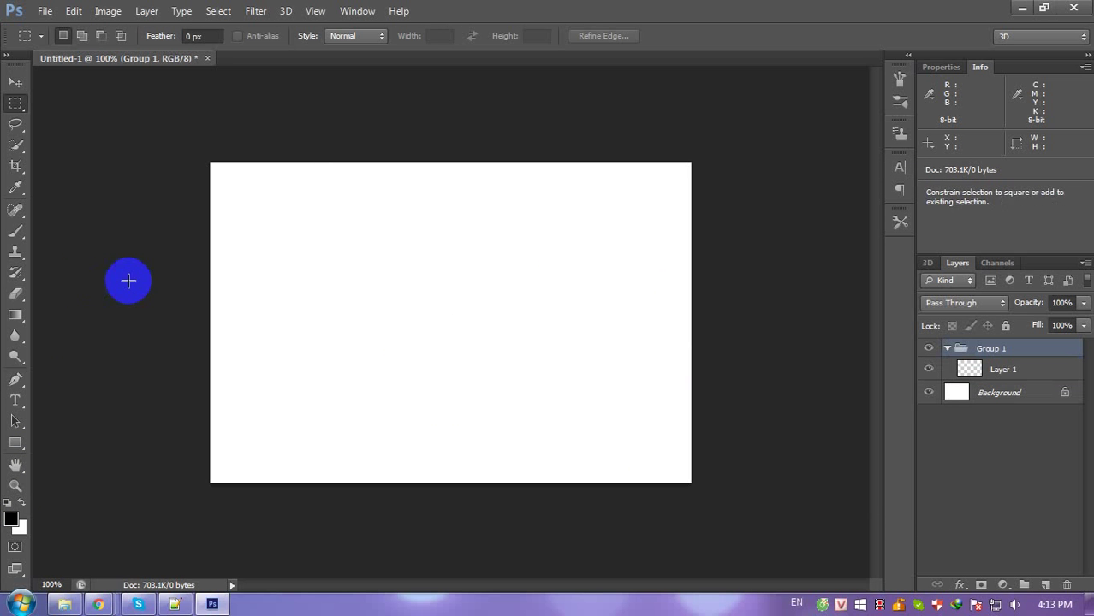
key(g)
right_click(16, 314)
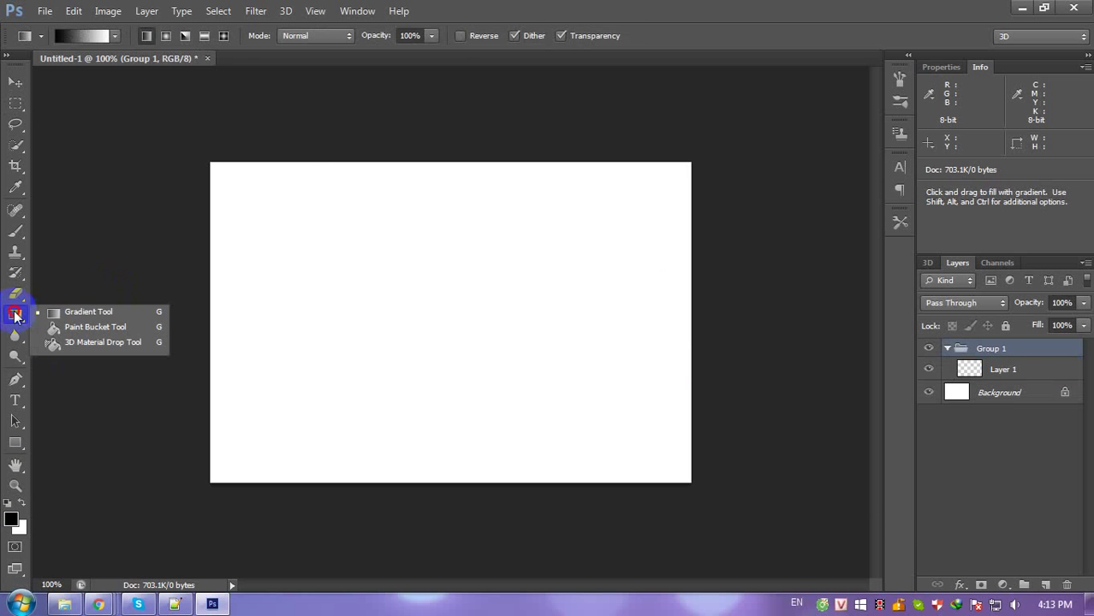
Select the Gradient tool with the black-to-white gradient preset.
click(76, 313)
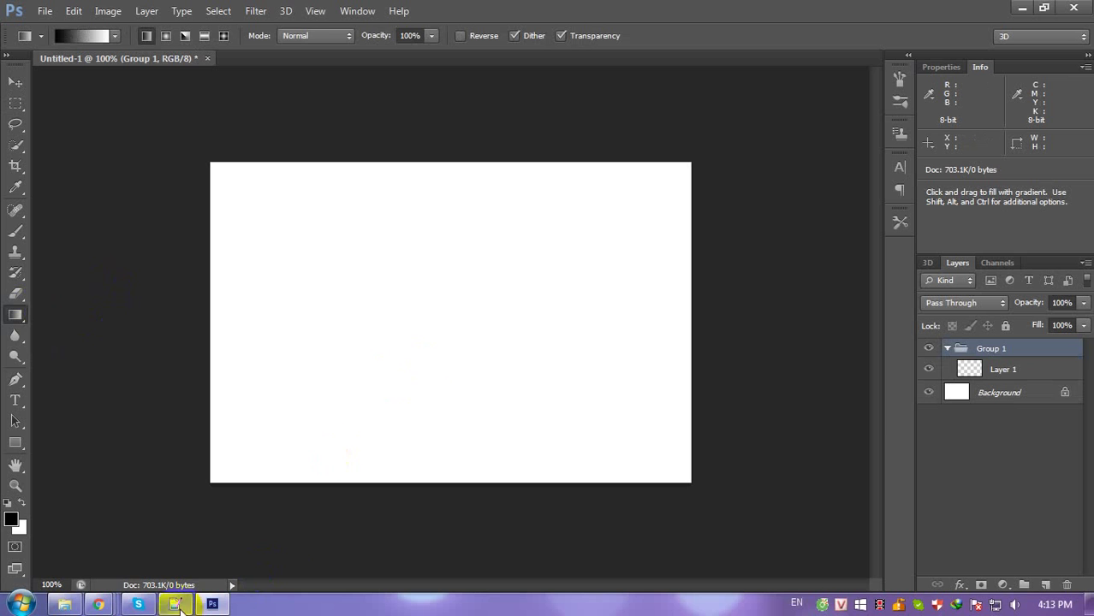
right_click(17, 314)
click(114, 313)
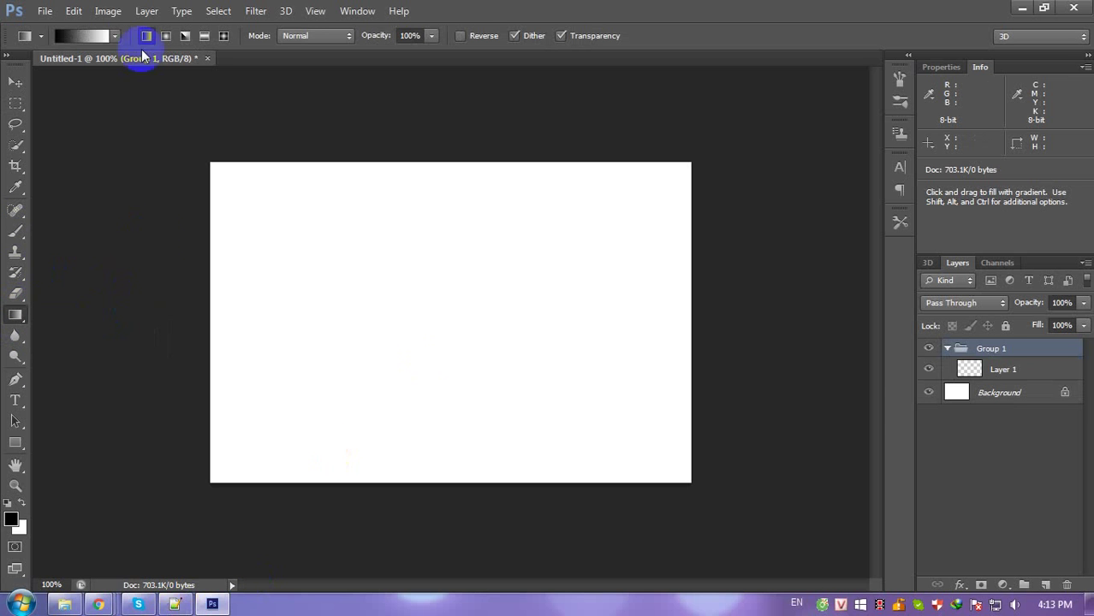
click(117, 41)
click(38, 70)
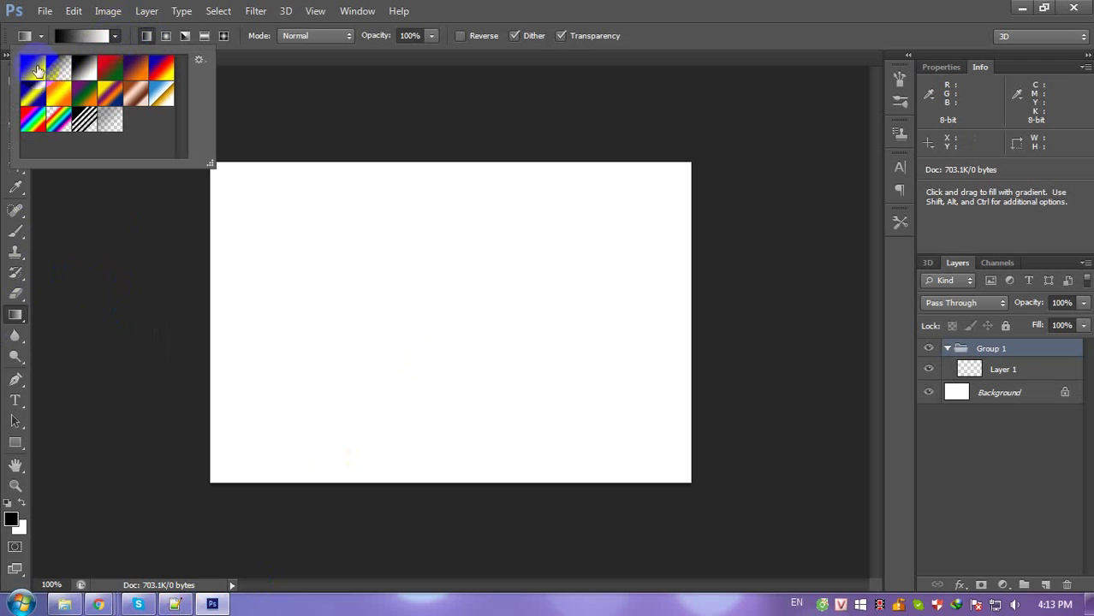
Fill Layer 1 with trial vertical linear and reflected gradients.
click(1011, 382)
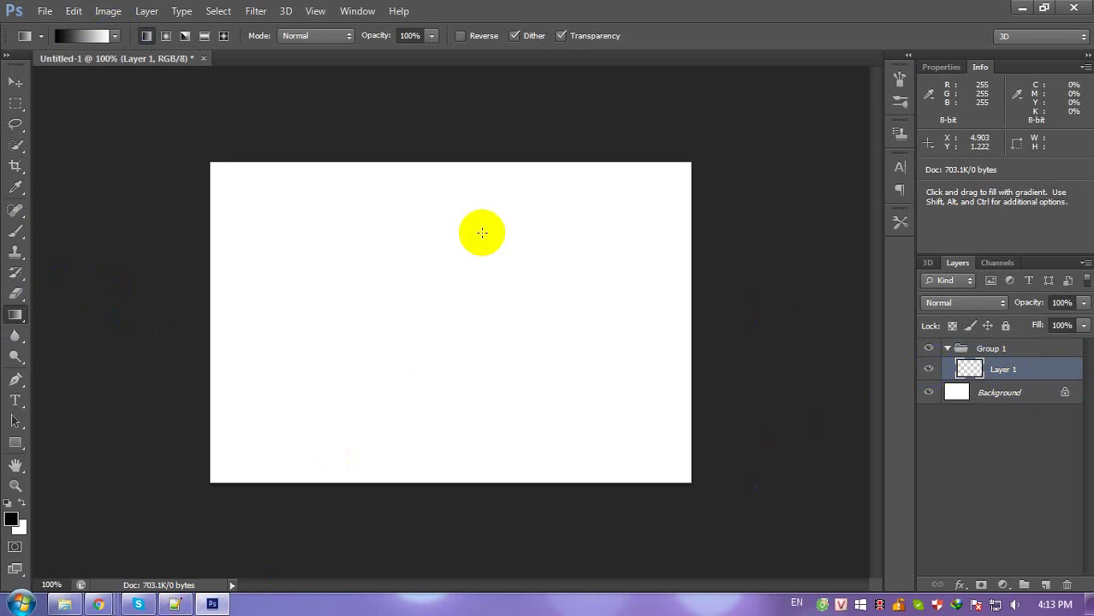
drag(454, 261, 459, 451)
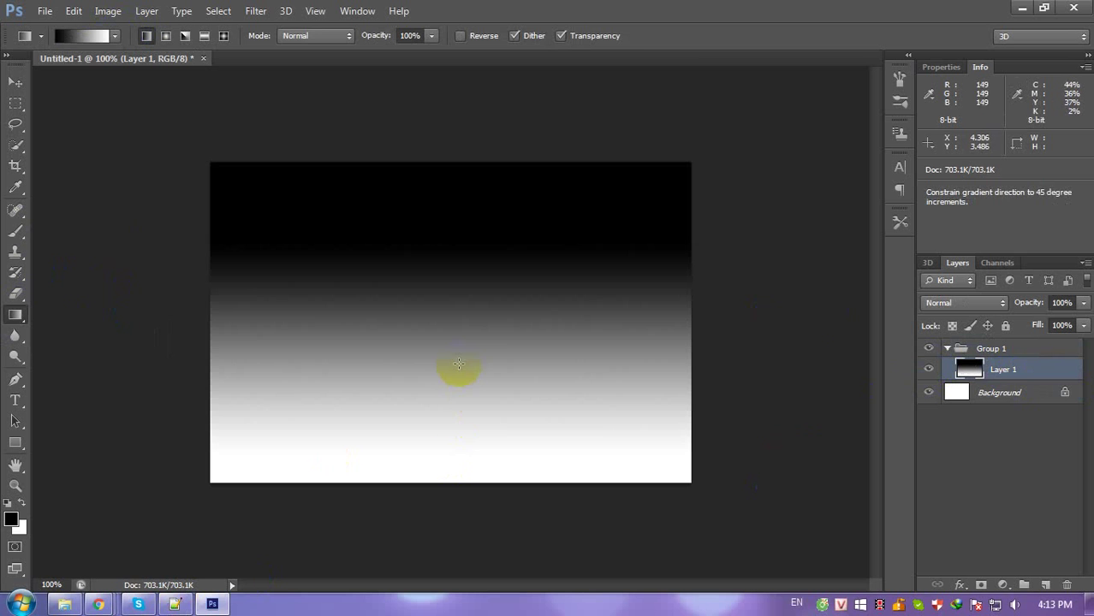
drag(444, 474, 419, 215)
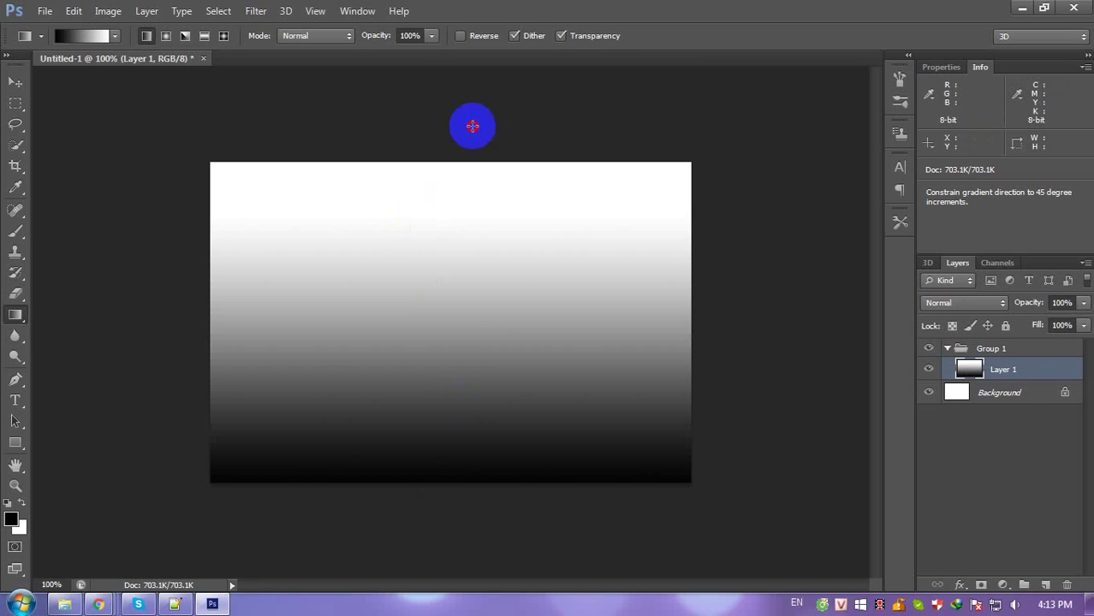
drag(472, 124, 464, 323)
drag(418, 175, 403, 388)
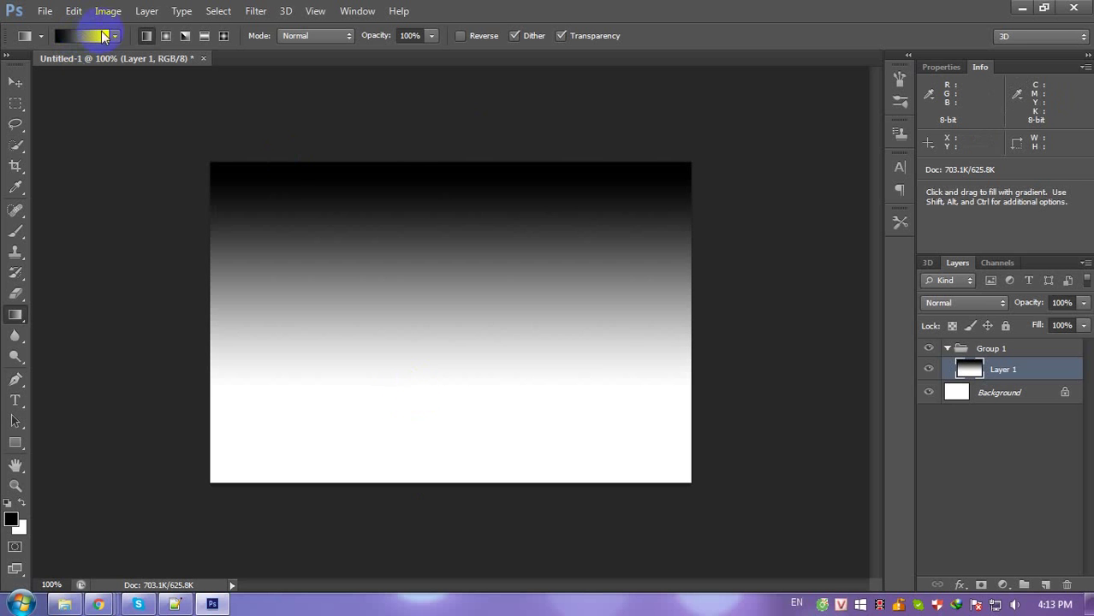
click(205, 36)
drag(444, 235, 449, 390)
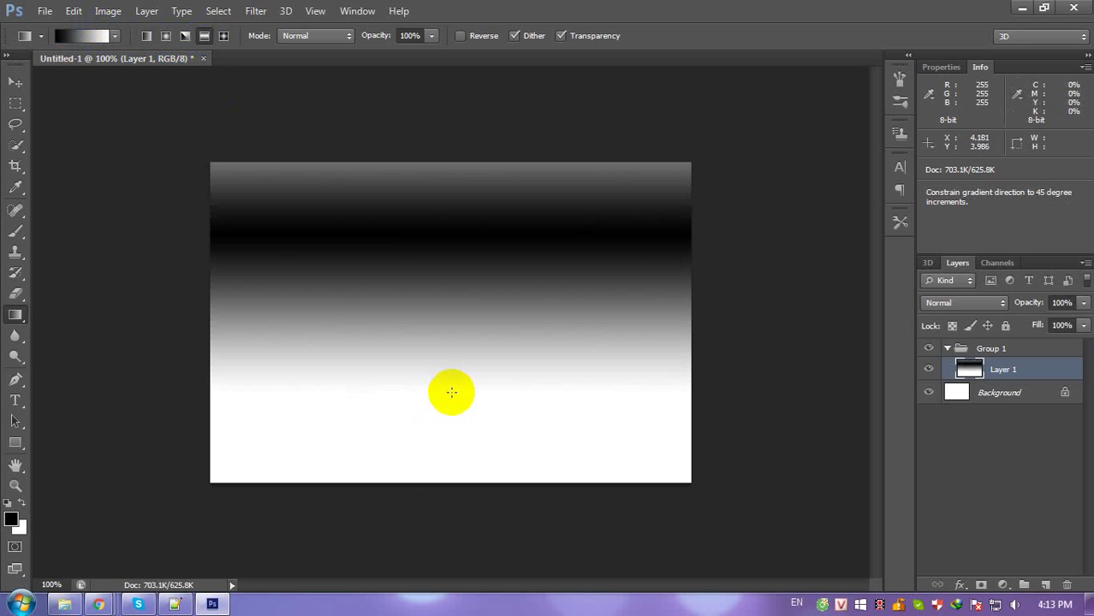
mouse_move(423, 337)
mouse_down()
mouse_move(415, 176)
mouse_move(450, 353)
mouse_up()
Swap colours and redraw Layer 1's gradient until it runs dark at top to white near the bottom.
key(x)
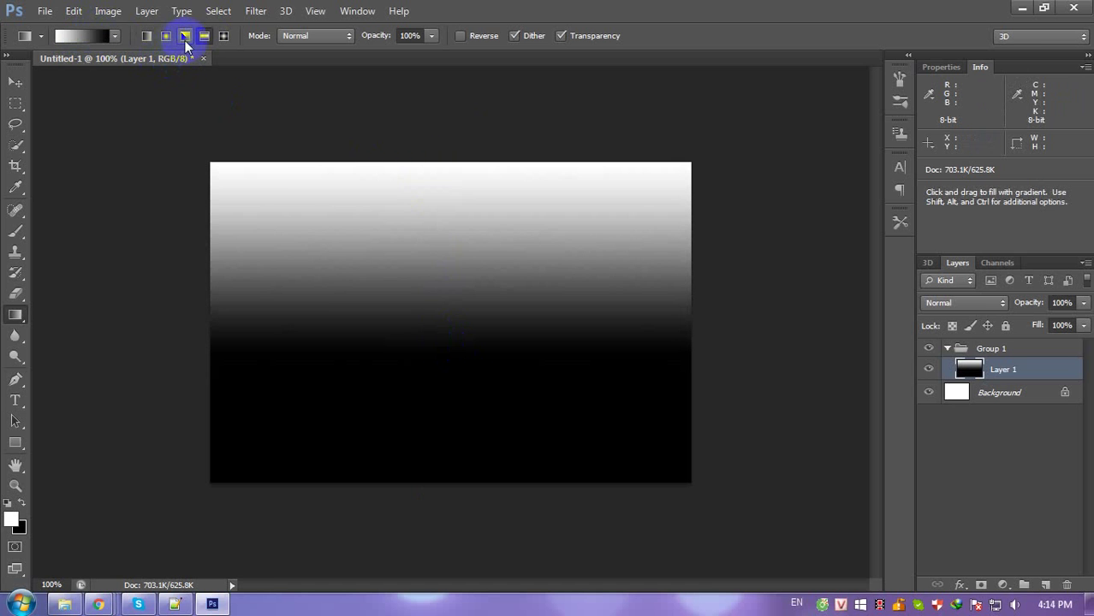
click(203, 35)
mouse_move(451, 176)
mouse_down()
mouse_move(453, 359)
mouse_move(427, 185)
mouse_move(463, 395)
mouse_up()
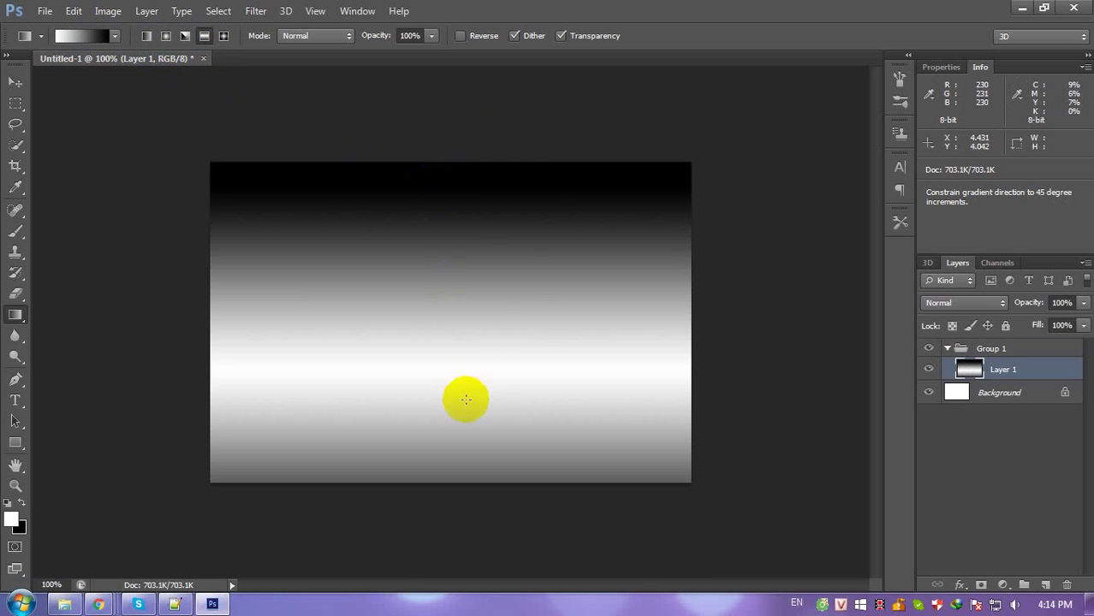
drag(459, 213, 469, 354)
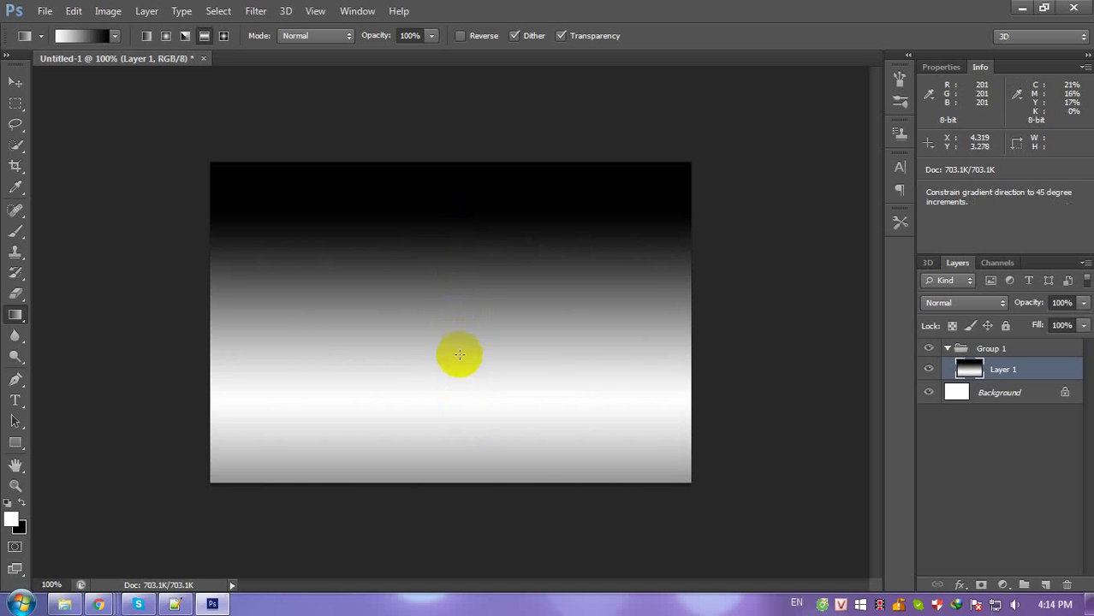
drag(473, 174, 490, 382)
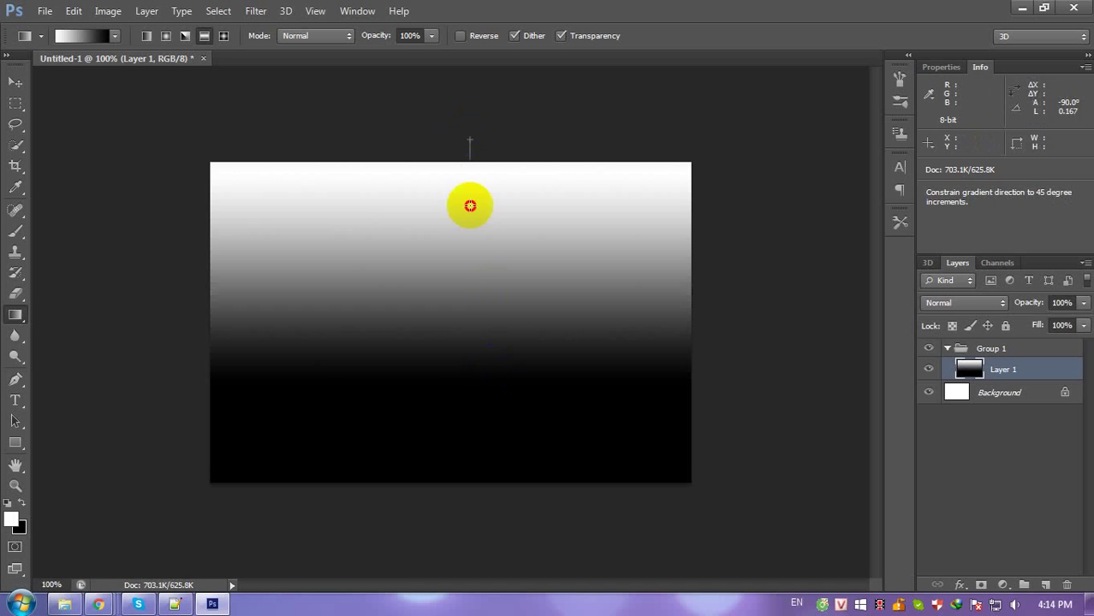
drag(469, 139, 469, 470)
drag(445, 158, 425, 569)
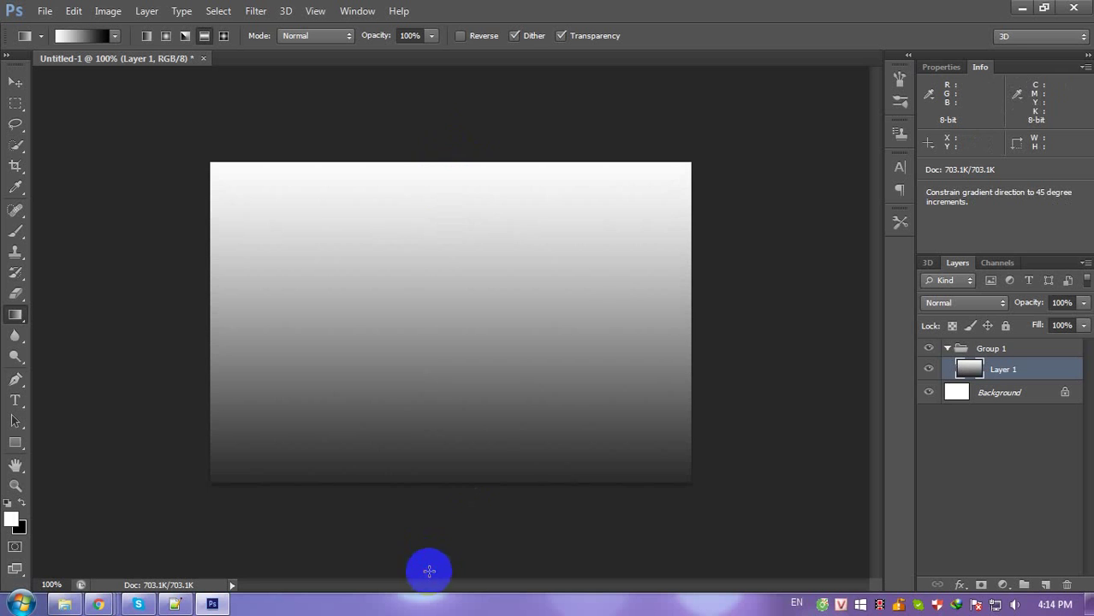
drag(434, 212, 447, 112)
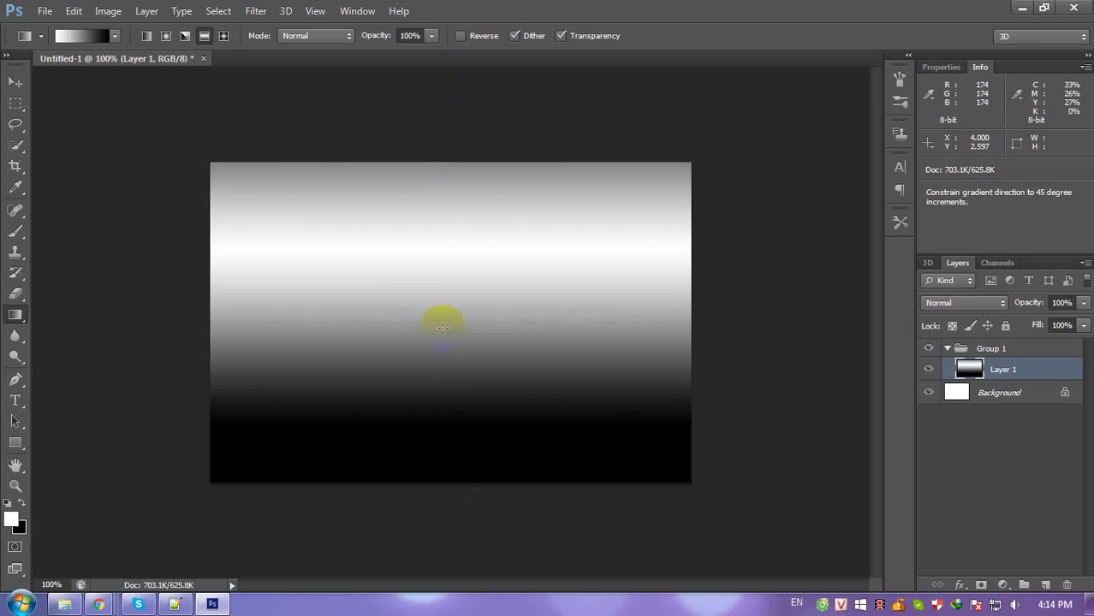
drag(452, 398, 466, 173)
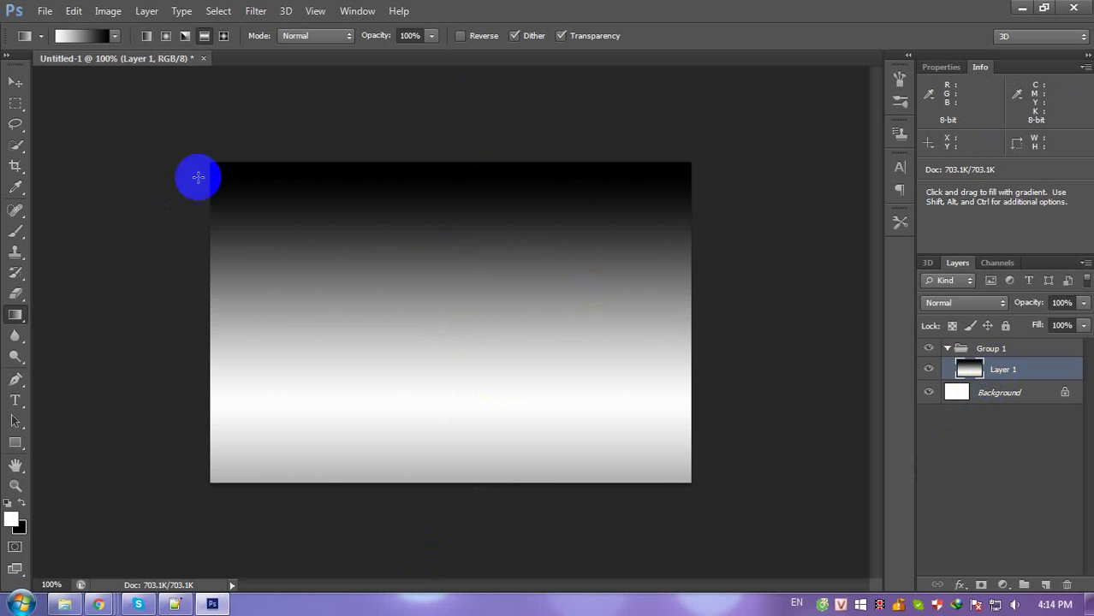
click(622, 451)
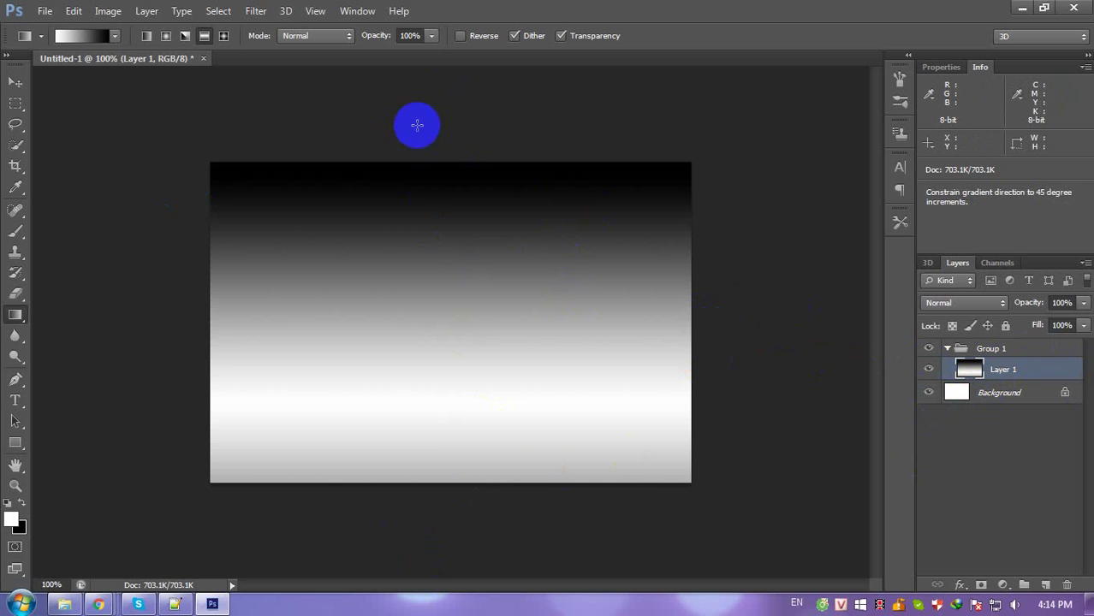
drag(461, 383, 473, 133)
click(616, 404)
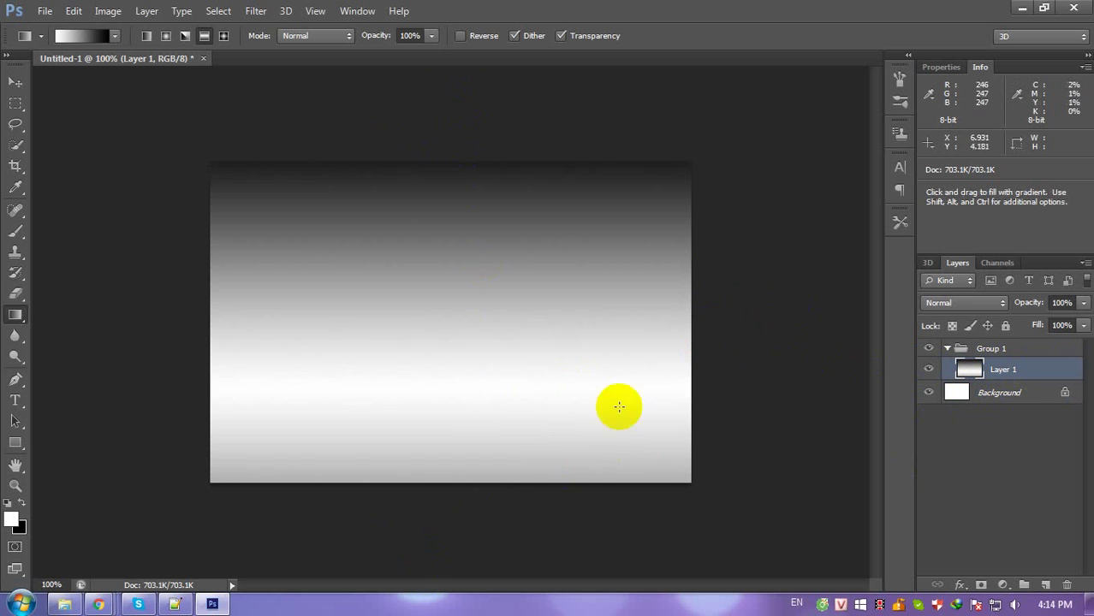
Add Layer 2, choose the white-to-transparent gradient preset, and marquee the lower canvas.
click(1051, 586)
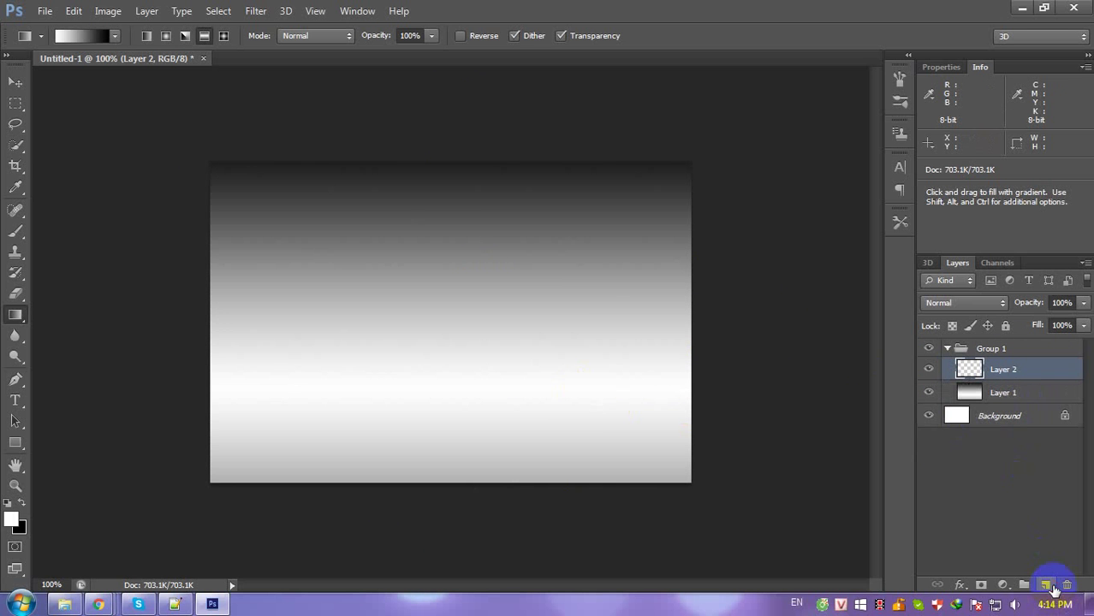
click(117, 38)
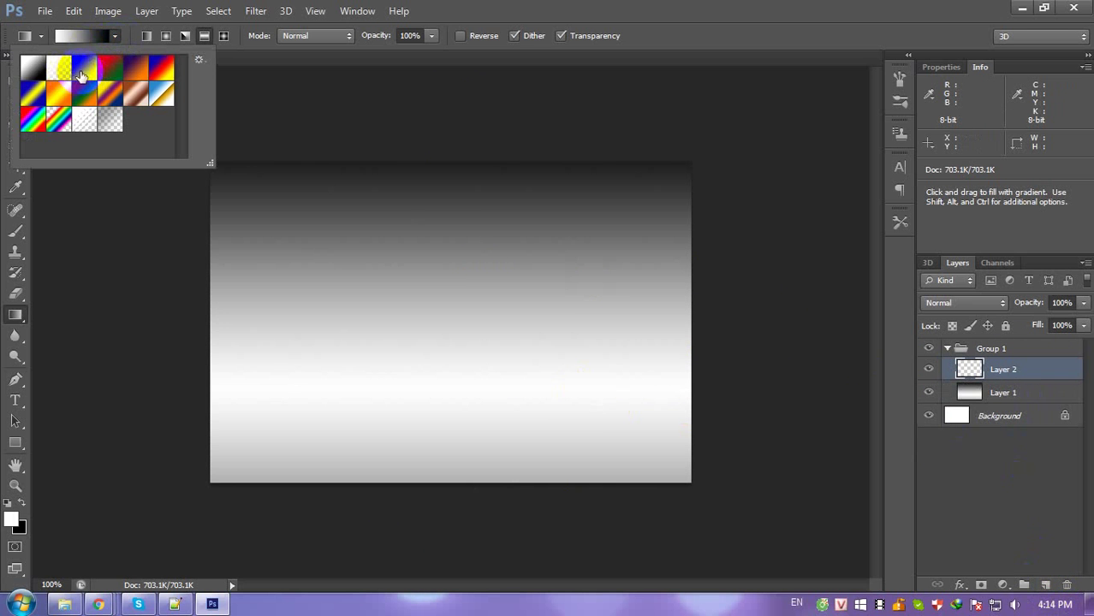
click(70, 77)
click(507, 451)
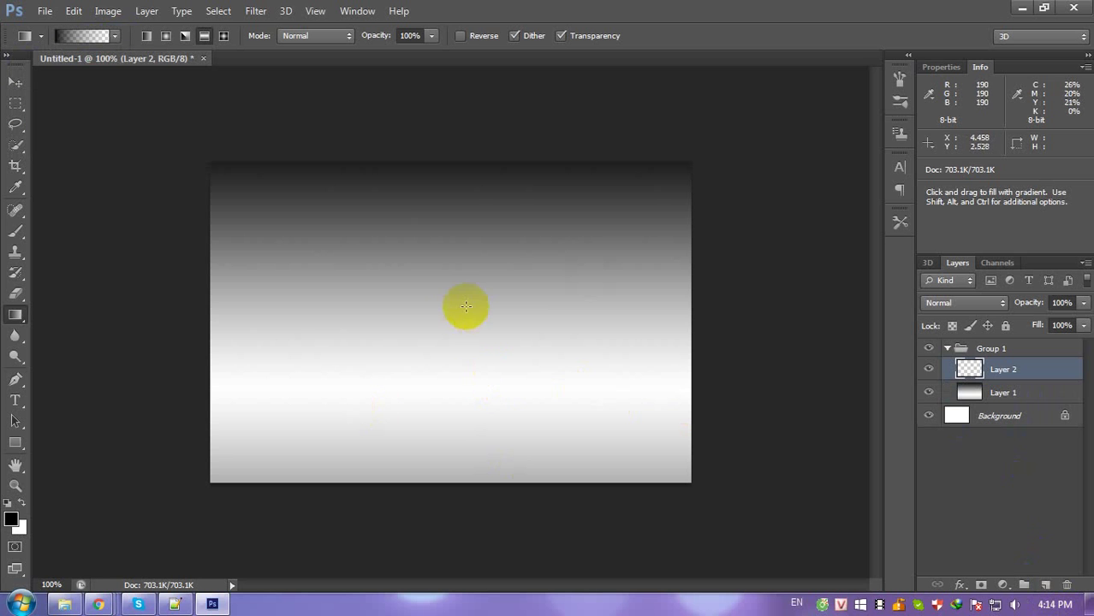
key(shift)
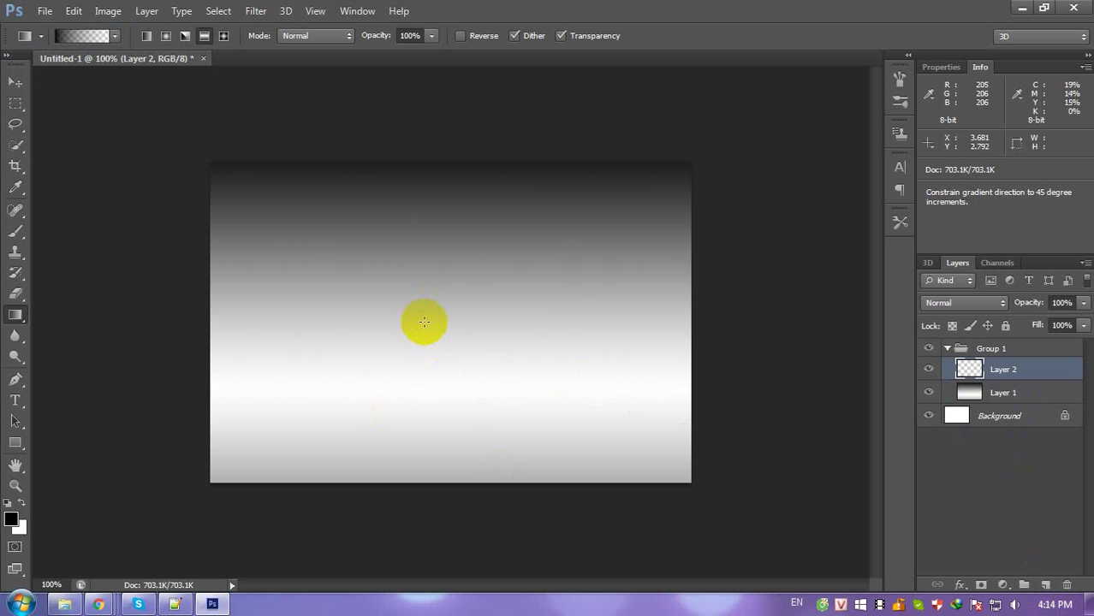
key(m)
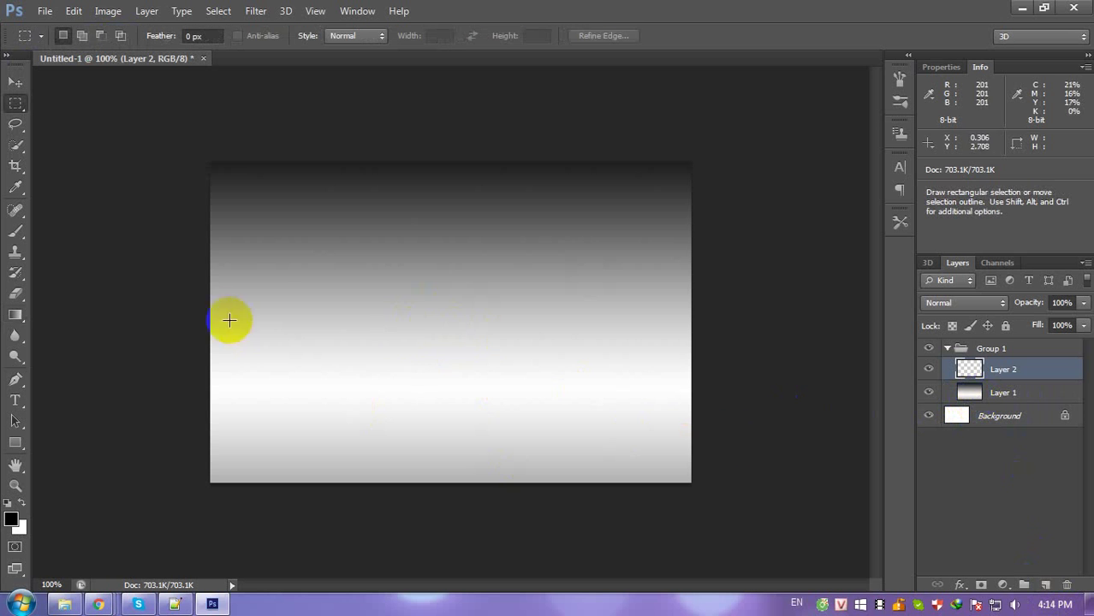
drag(197, 326, 822, 590)
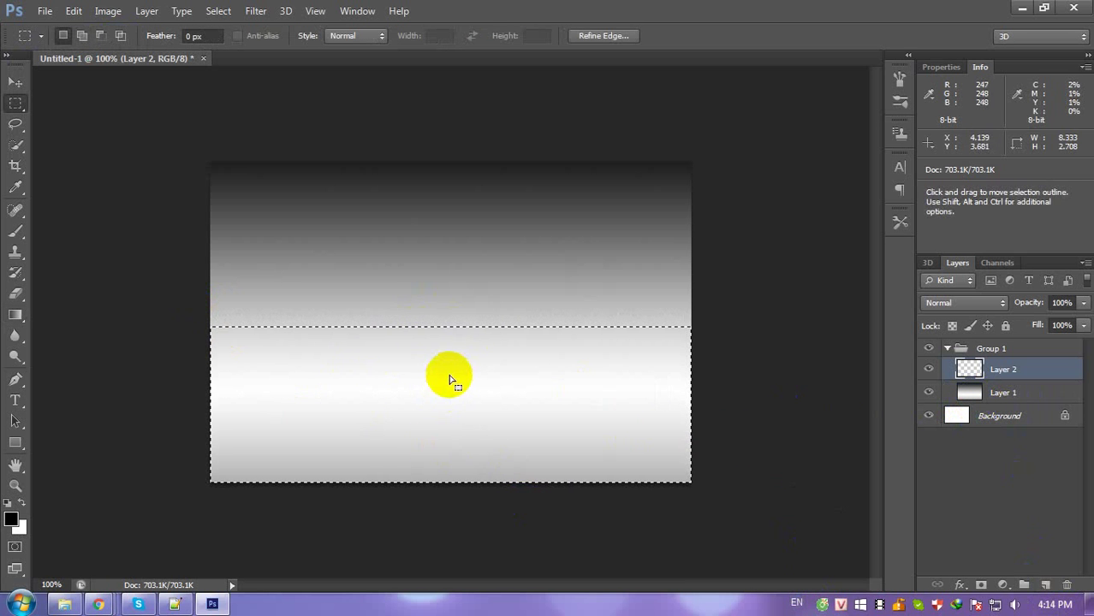
Fill the lower selection with a vertical grey-to-white gradient band.
key(g)
drag(442, 352, 441, 451)
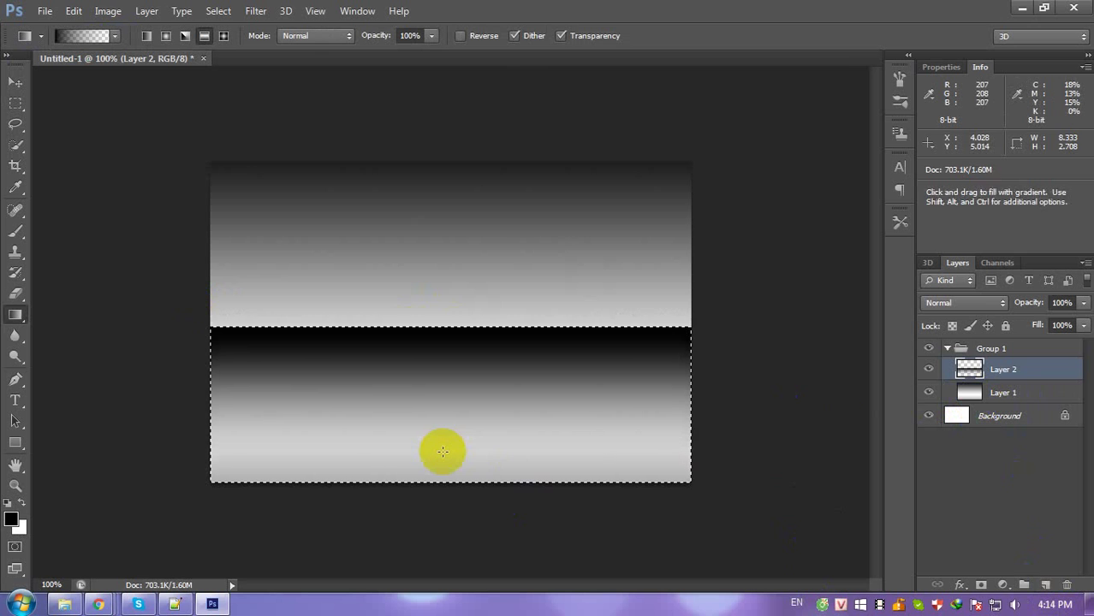
key(ctrl+z)
mouse_move(439, 287)
mouse_down()
mouse_move(444, 507)
mouse_move(149, 39)
mouse_up()
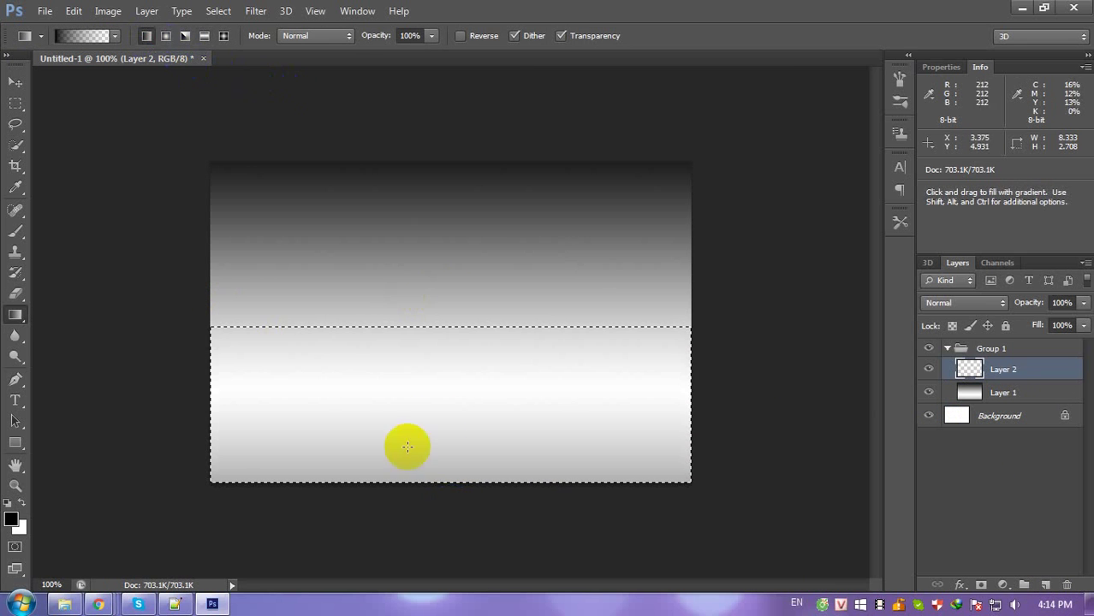
drag(455, 332, 459, 457)
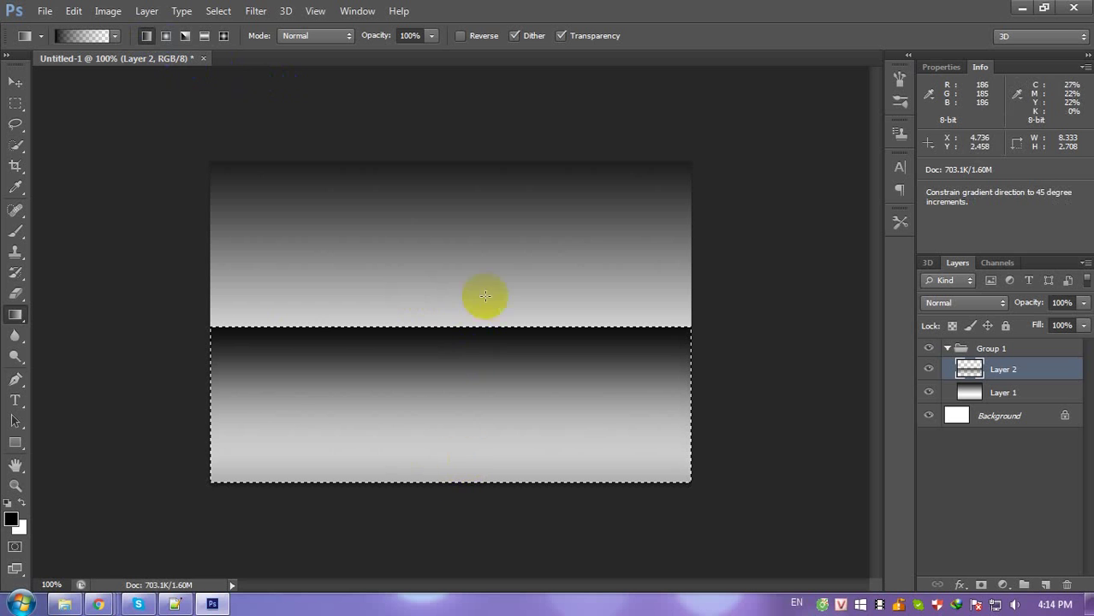
drag(433, 310, 427, 459)
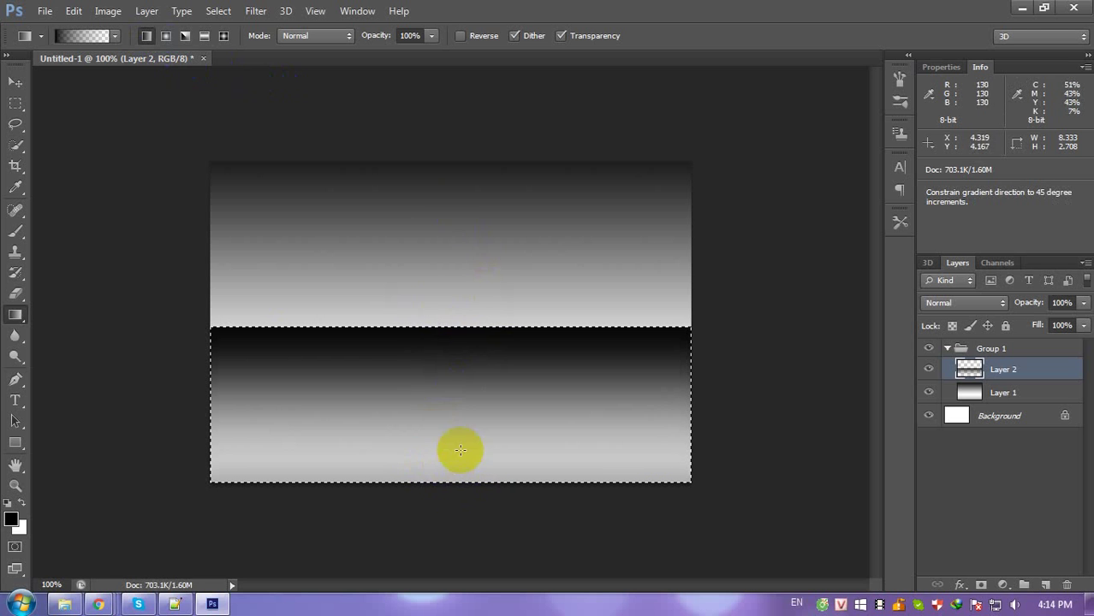
drag(451, 199, 440, 462)
drag(449, 395, 441, 347)
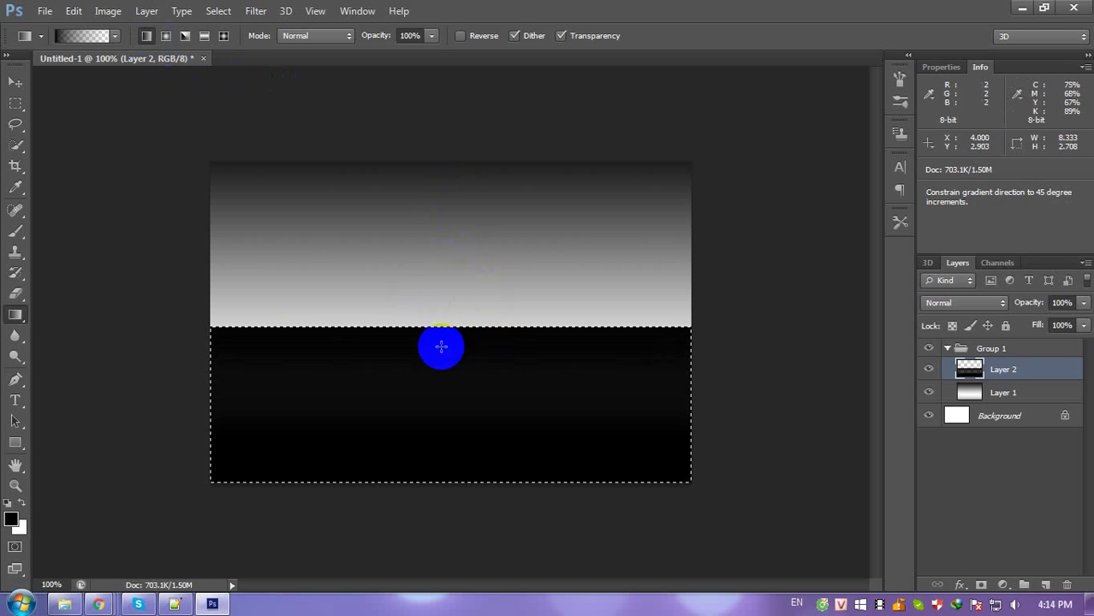
drag(464, 256, 464, 488)
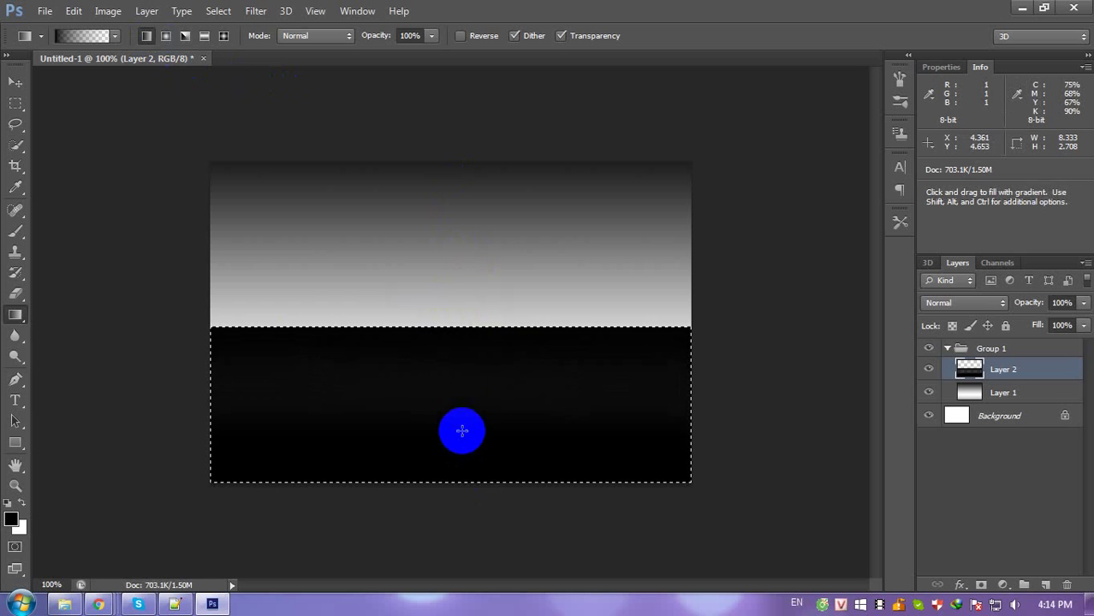
drag(462, 431, 462, 408)
drag(456, 251, 458, 417)
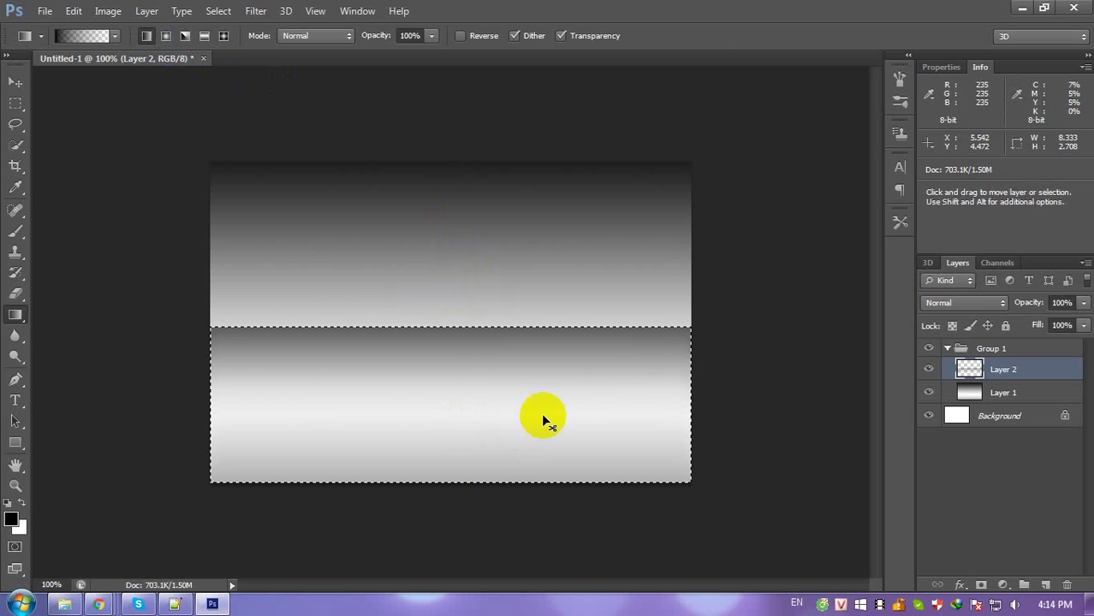
Move Layer 2 down to lower the horizon and add empty Layer 3 in Group 1.
key(v)
mouse_move(487, 368)
mouse_down()
mouse_move(488, 415)
mouse_move(486, 379)
mouse_move(460, 373)
mouse_move(460, 387)
mouse_up()
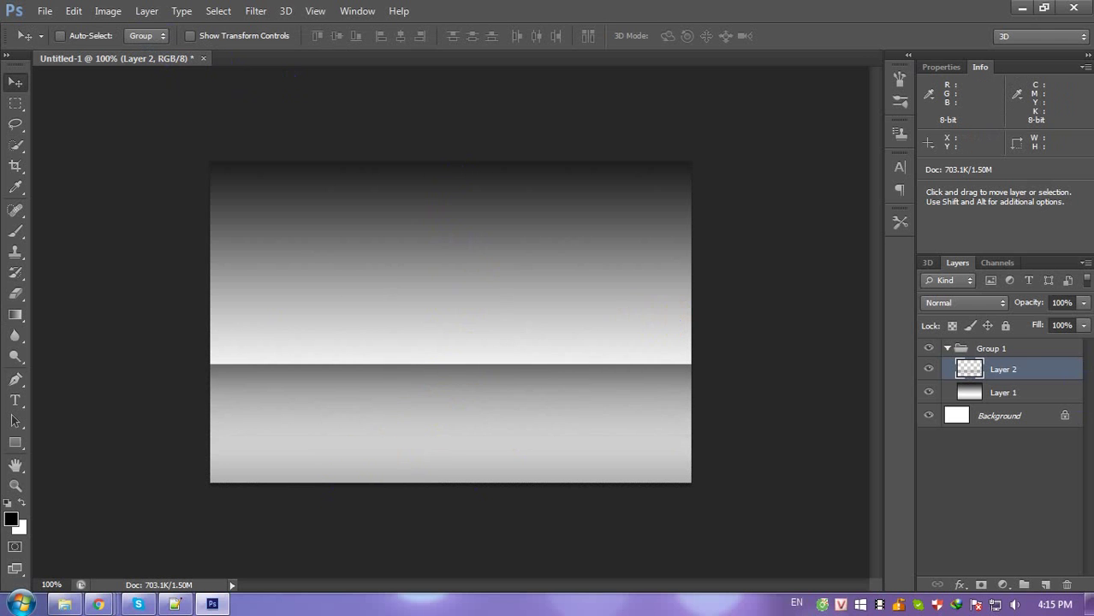
click(973, 351)
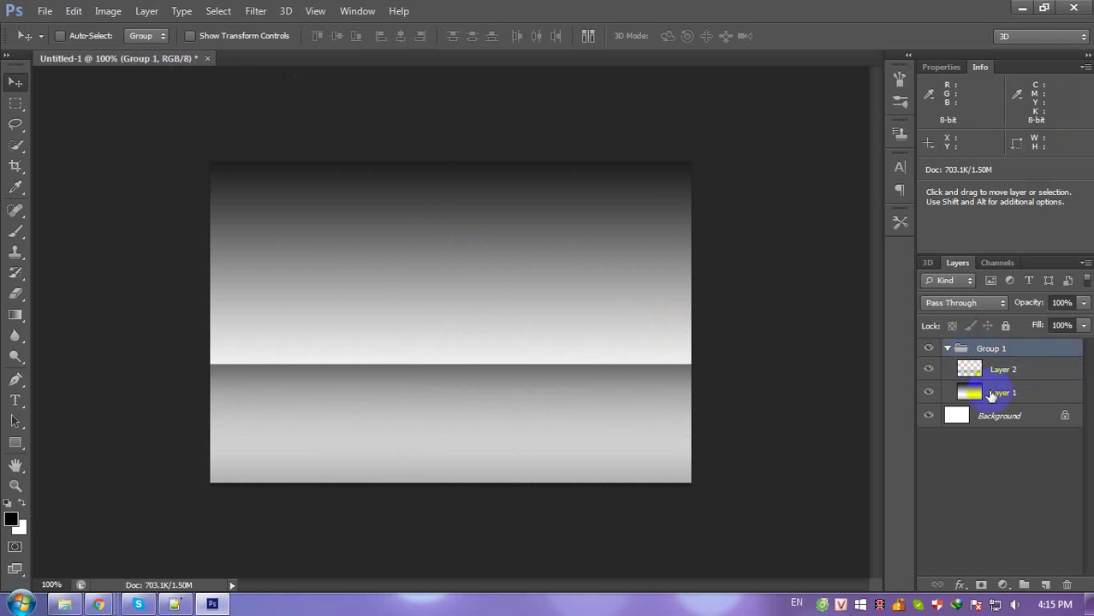
click(1045, 586)
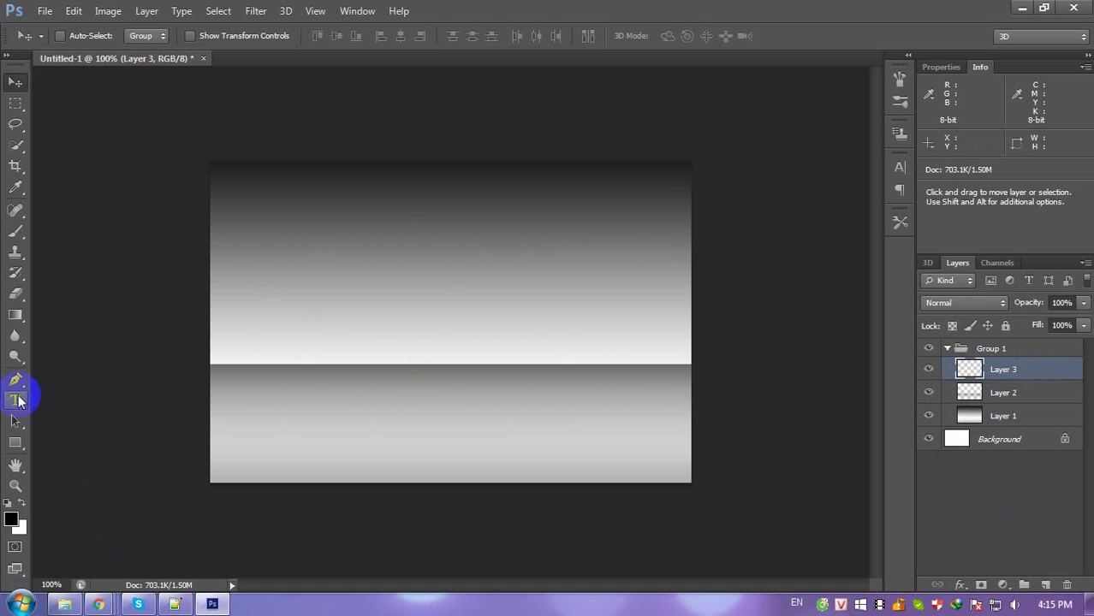
Add the 'Bước 3:' heading on a new note line and return to Photoshop.
click(175, 604)
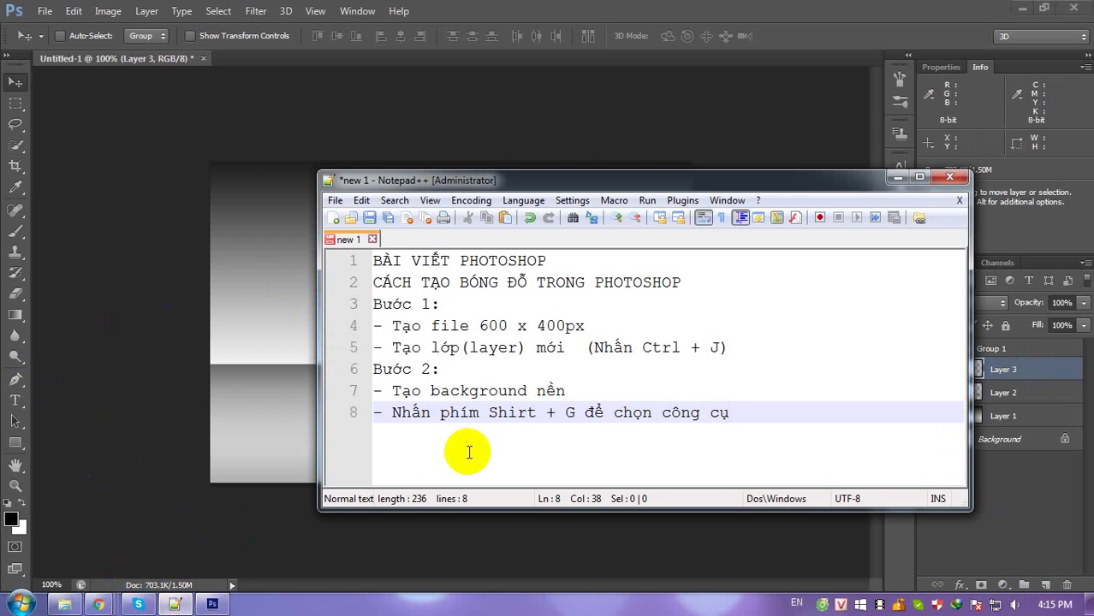
key(Return)
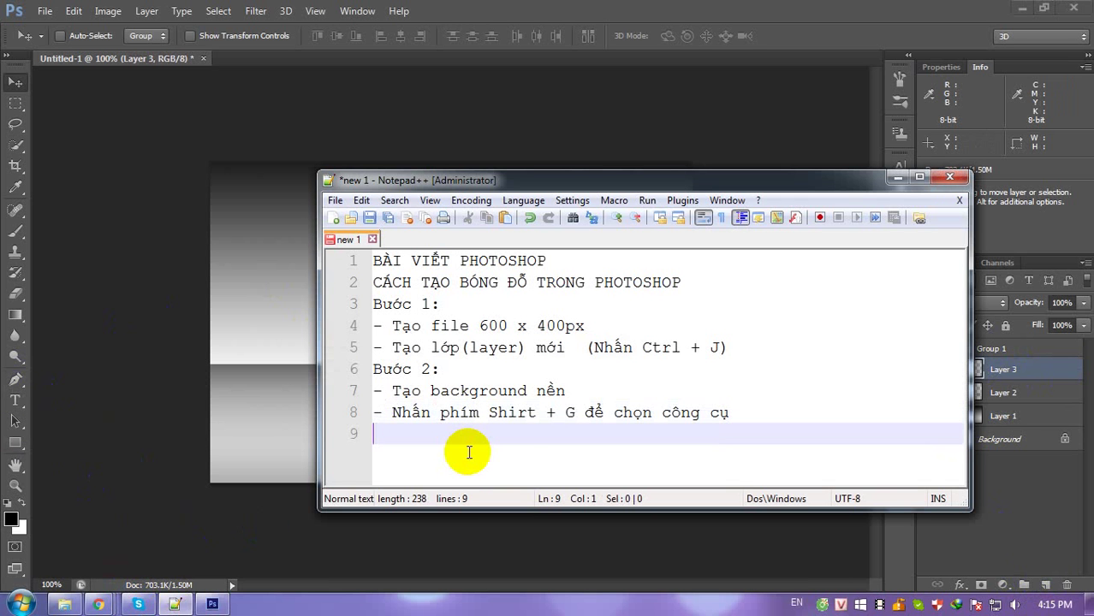
text(Bước 4)
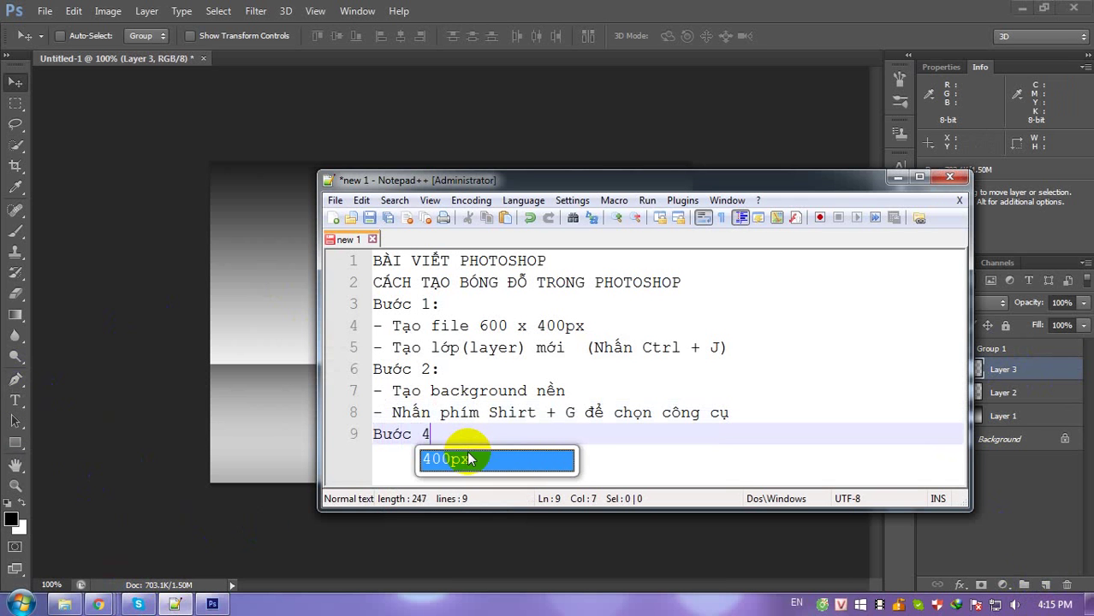
key(BackSpace)
text(3:)
key(Return)
text(- Gõ text)
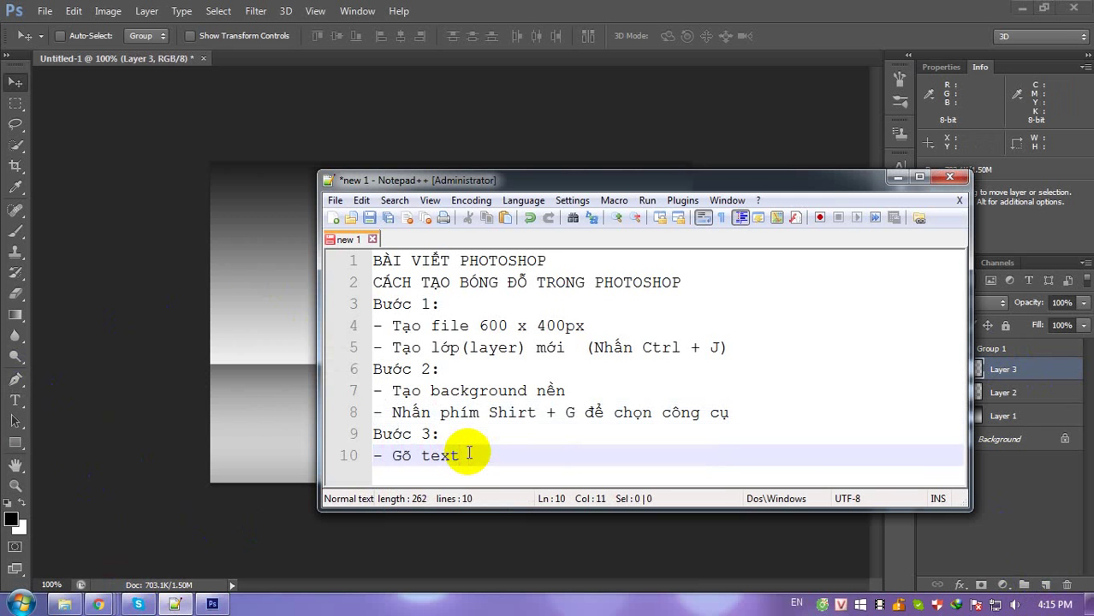
click(248, 274)
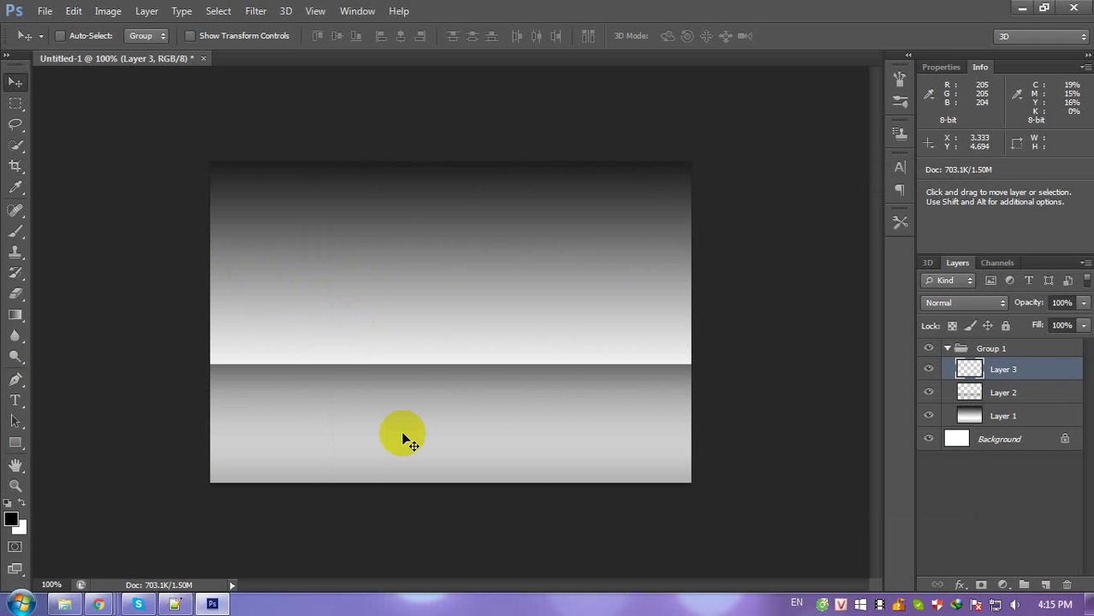
Finish typing 'CREATIVE DESIGNER 24H' on the canvas and set it to 60 pt.
click(17, 400)
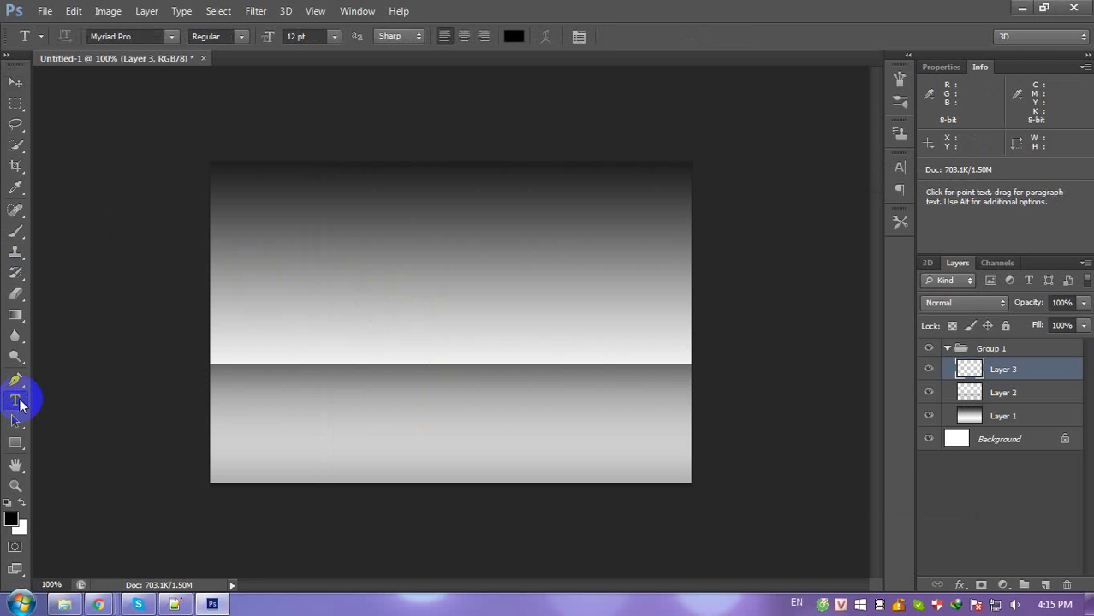
click(381, 297)
text(CREATIVE DESI)
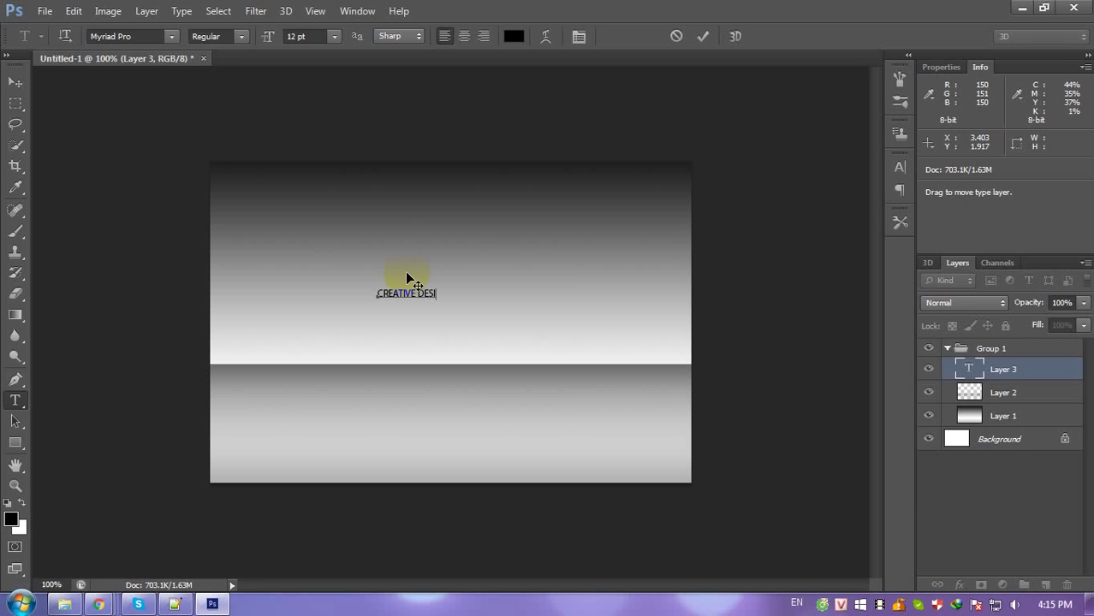
text(GN)
text(ER 24)
text(H)
key(ctrl+a)
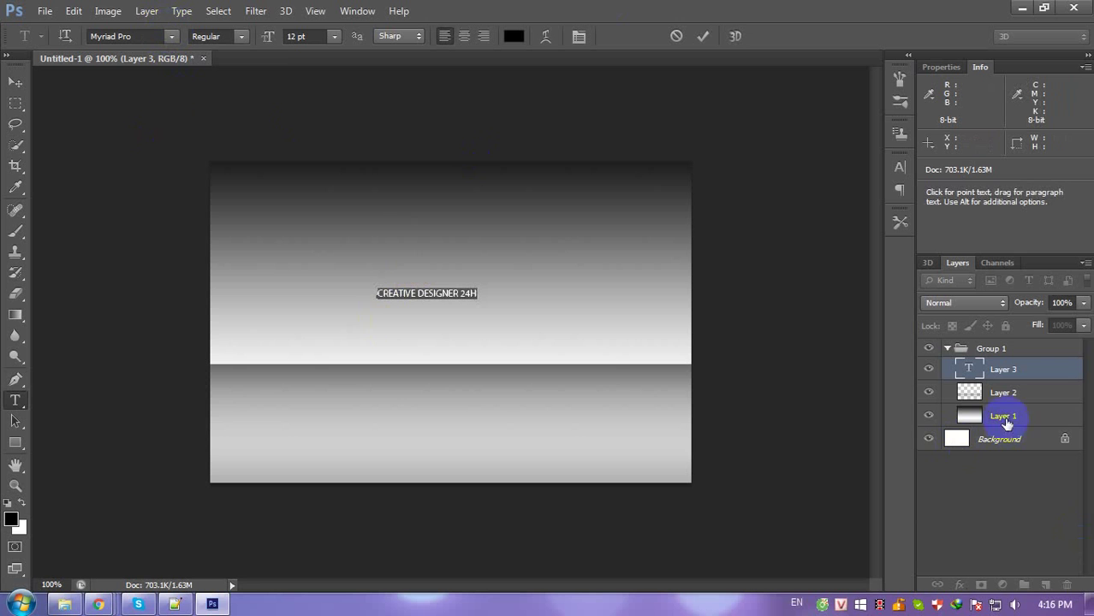
click(976, 370)
click(333, 36)
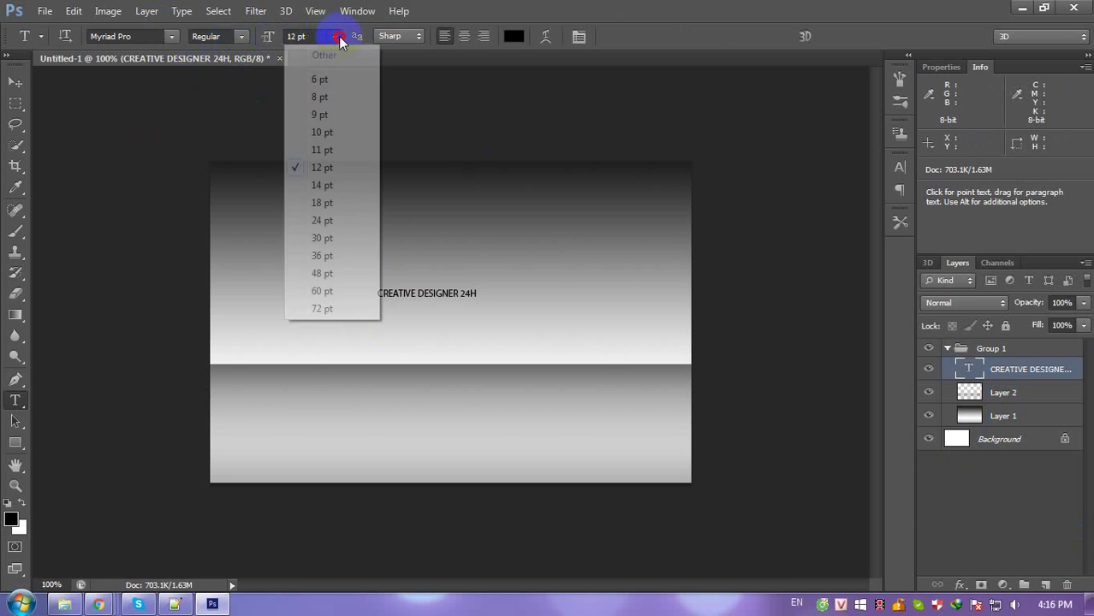
click(325, 294)
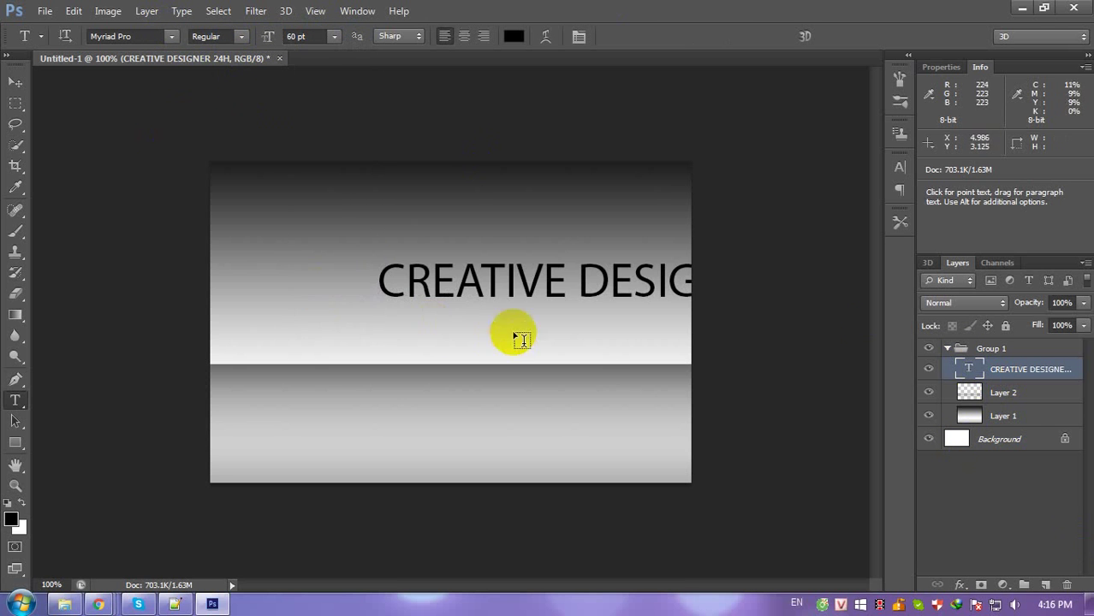
Shrink the title to 36 pt and centre it in the upper gradient band.
click(14, 82)
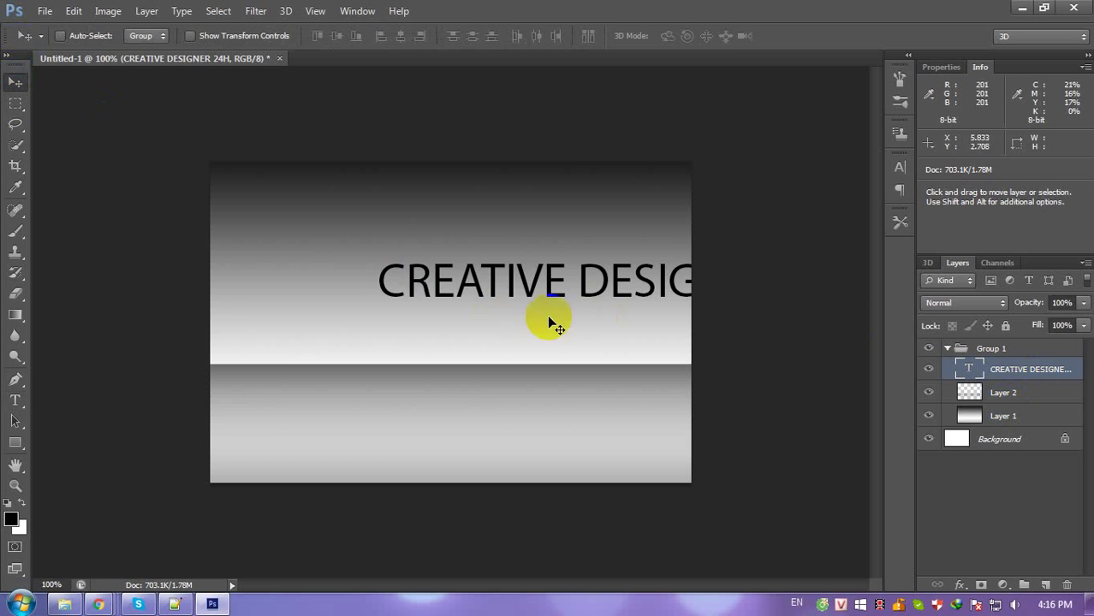
drag(552, 317, 400, 336)
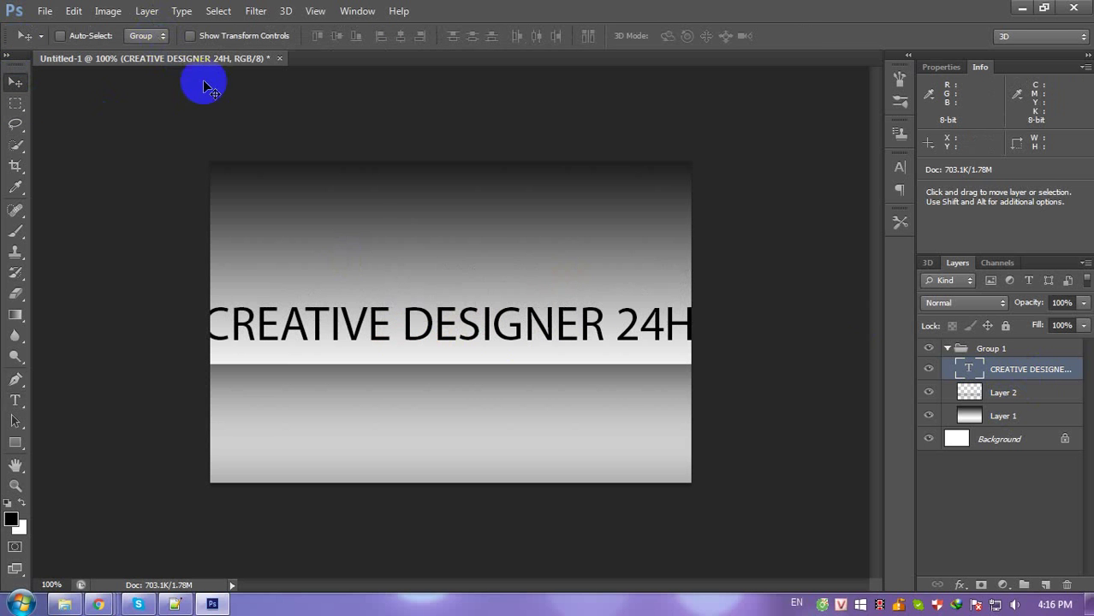
key(t)
click(332, 43)
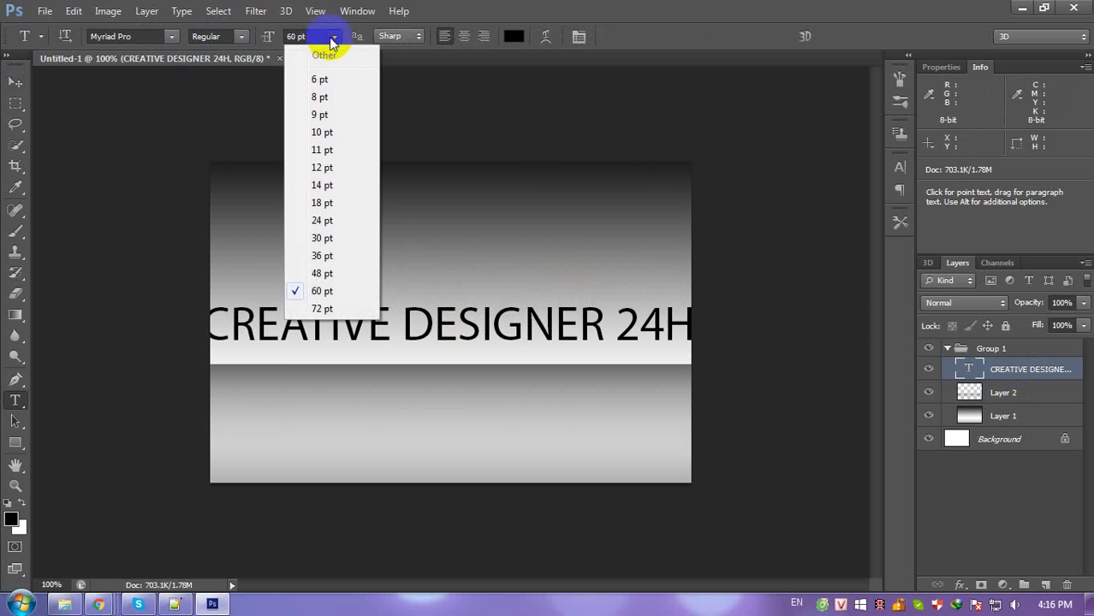
click(334, 252)
click(14, 81)
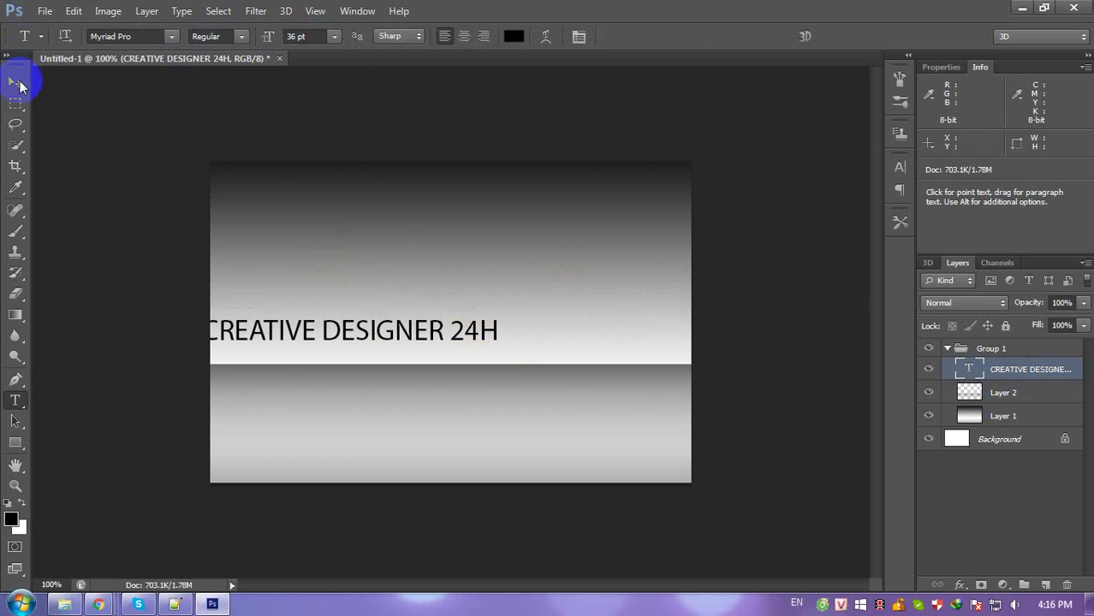
mouse_move(358, 337)
mouse_down()
mouse_move(473, 308)
mouse_move(430, 310)
mouse_move(403, 295)
mouse_up()
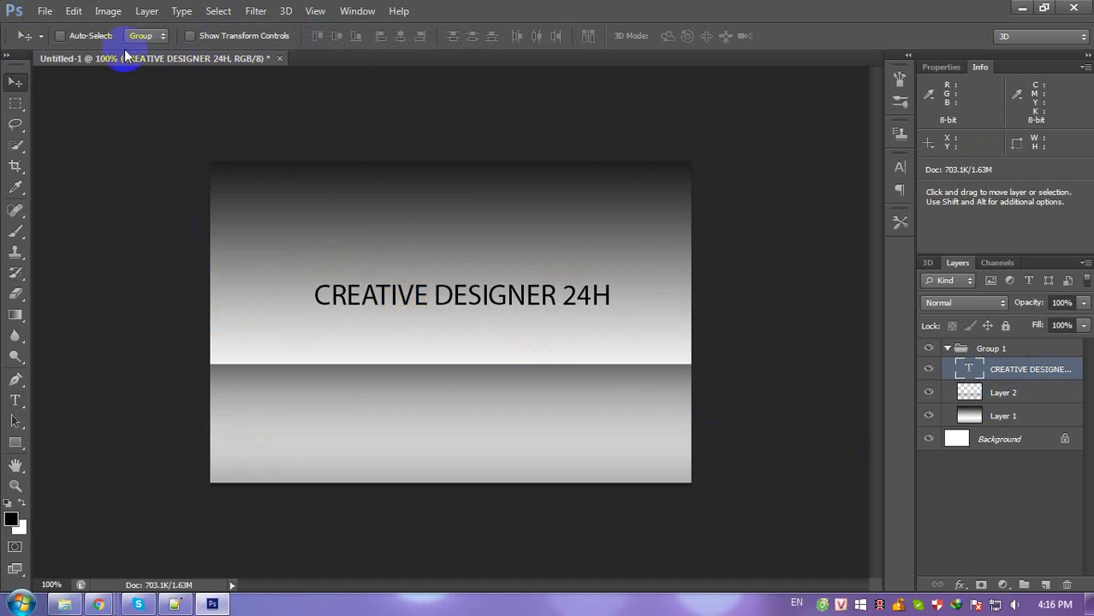
Try OldDreadfulNo7 BT and Pump Demi Bold LET, then settle on SFU Clearface for the title.
key(t)
click(171, 37)
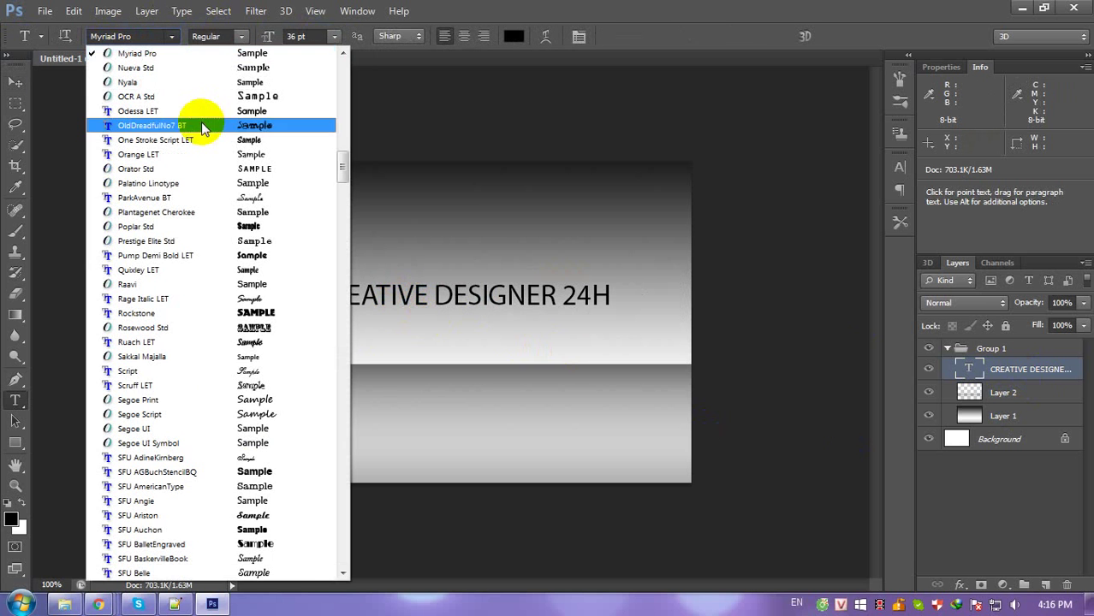
click(201, 124)
click(171, 37)
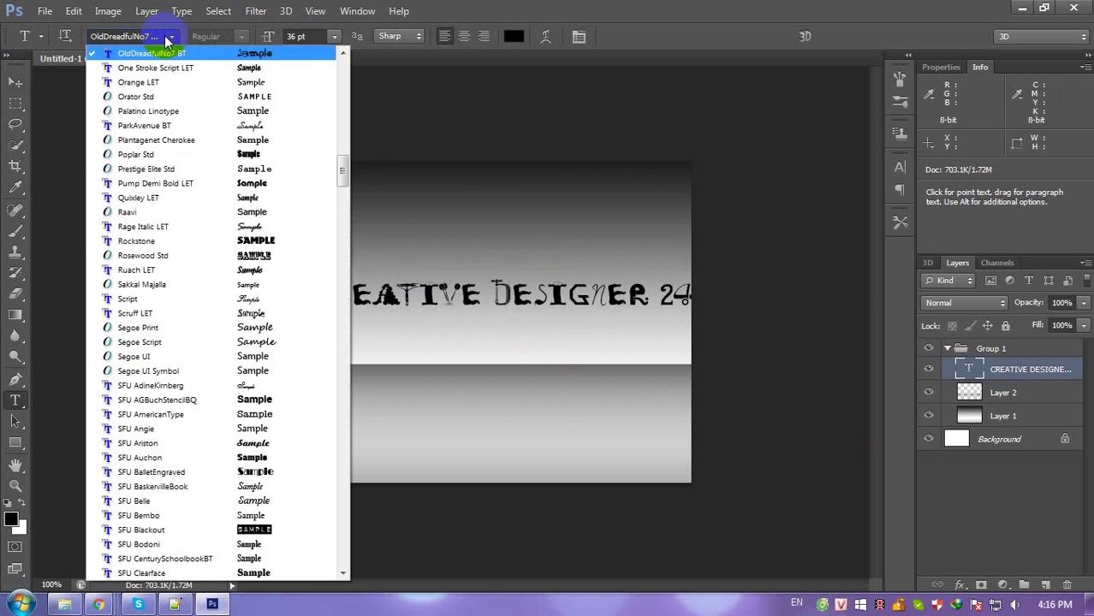
click(217, 184)
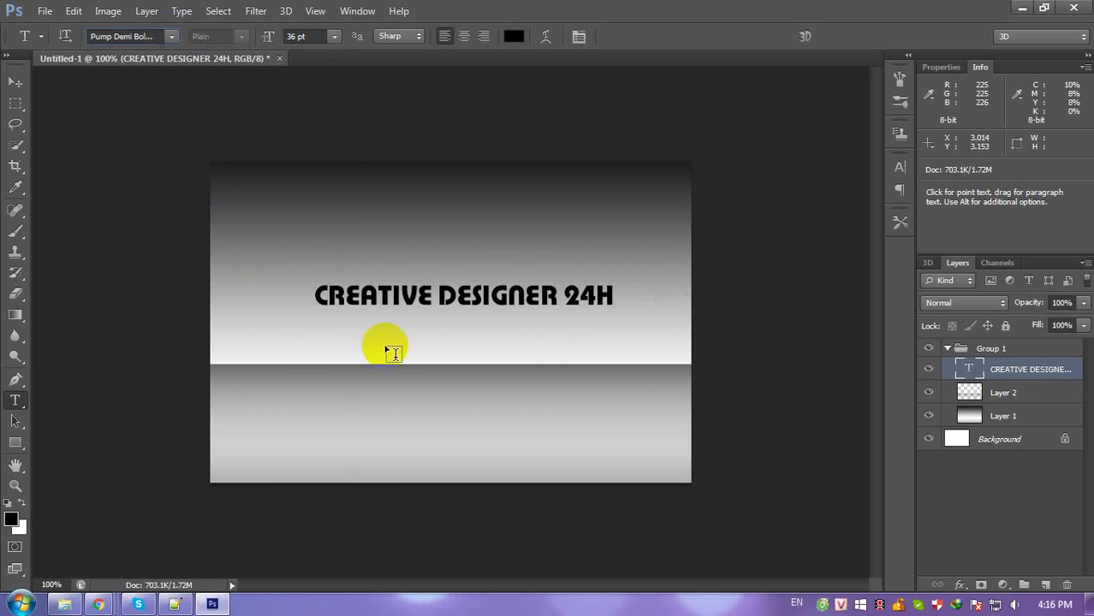
click(172, 37)
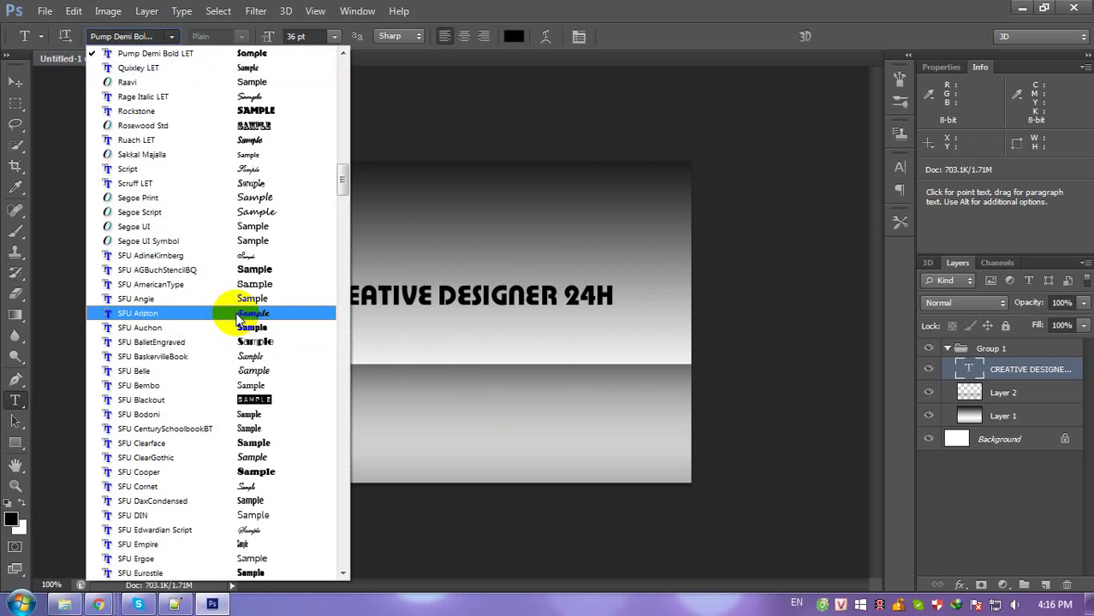
click(233, 442)
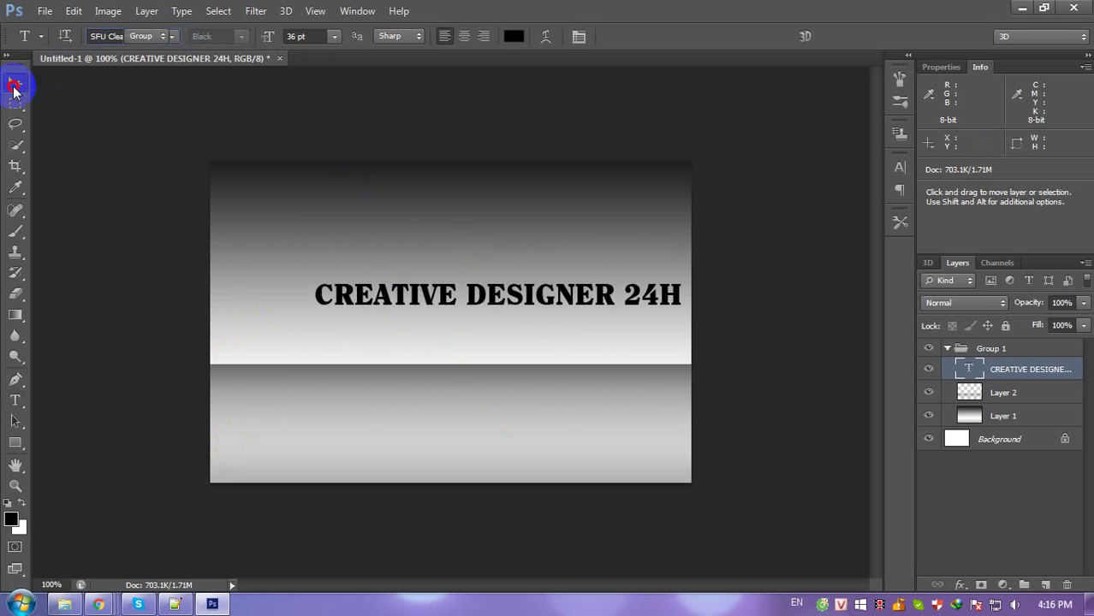
Drag the title down onto the horizon line and nudge it right to keep it centred.
click(15, 81)
drag(516, 310, 456, 288)
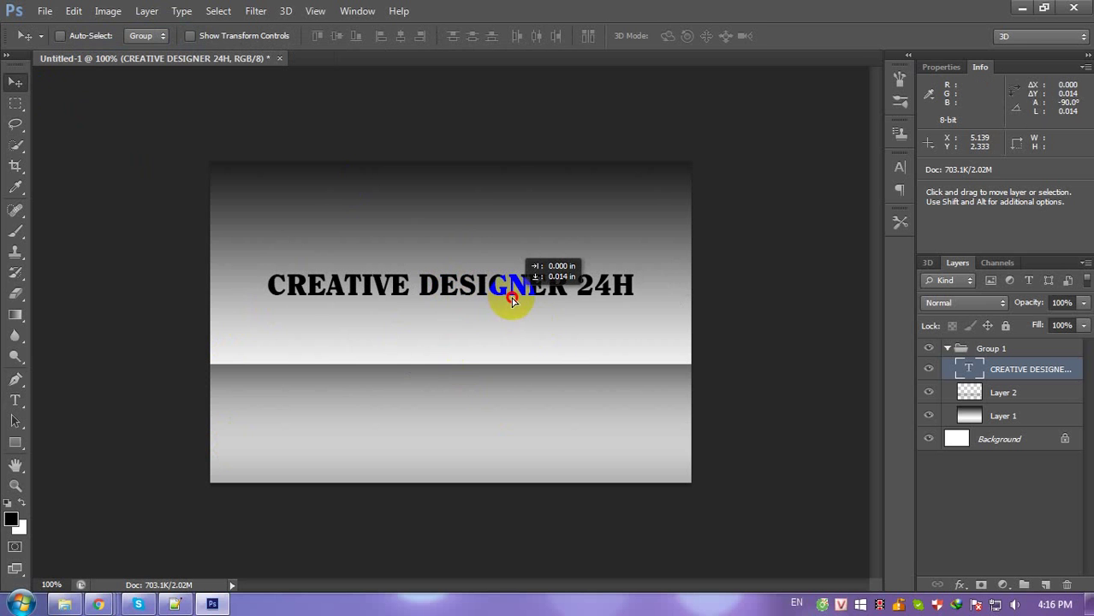
drag(510, 296, 501, 349)
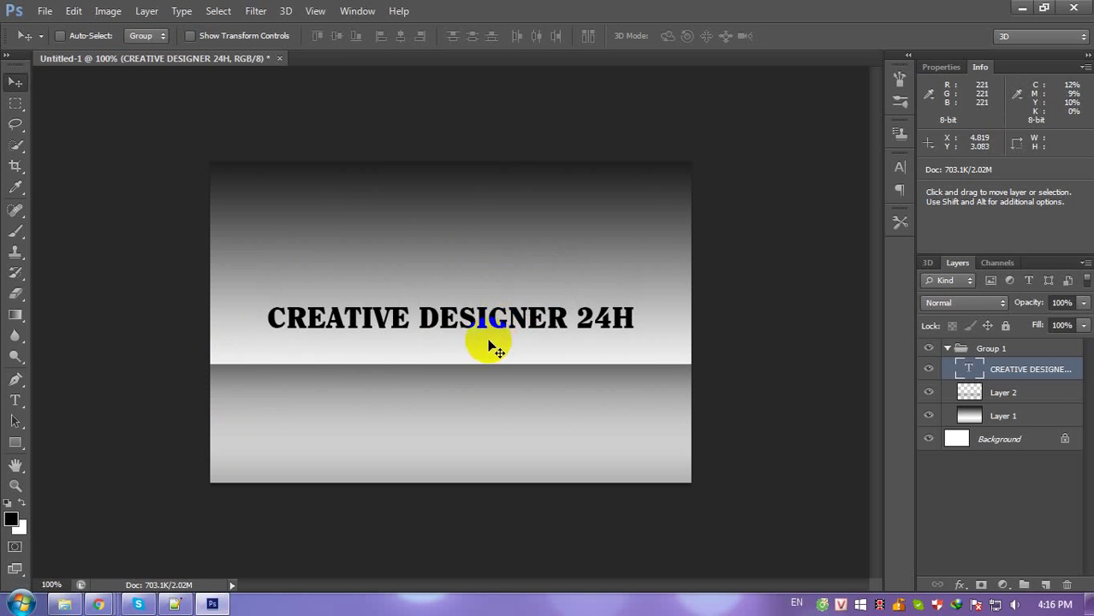
drag(447, 321, 447, 357)
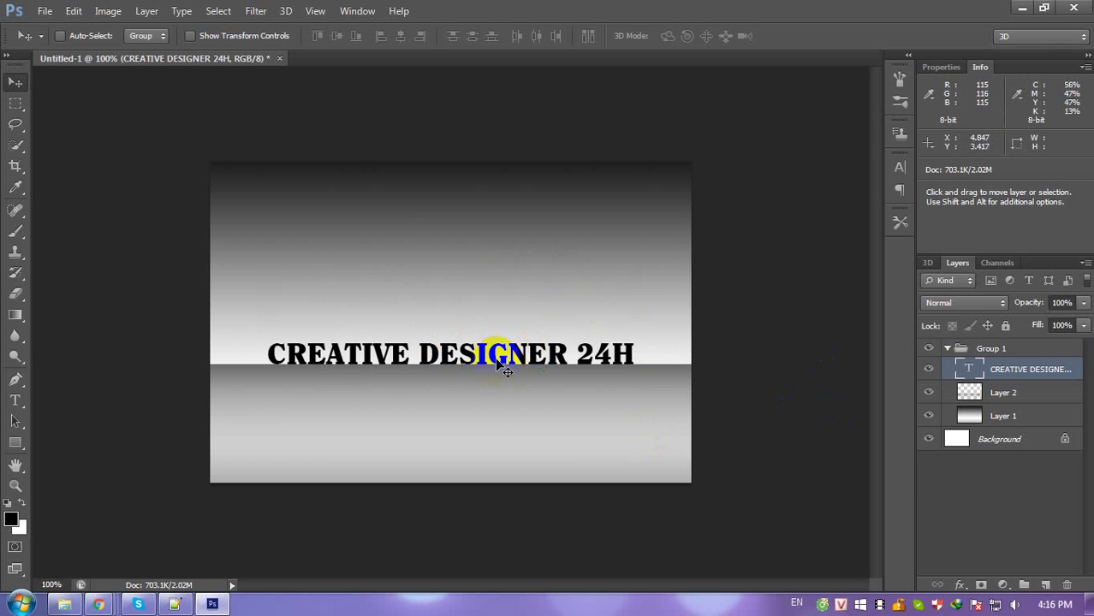
key(Right)
key(Right)
key(Right)
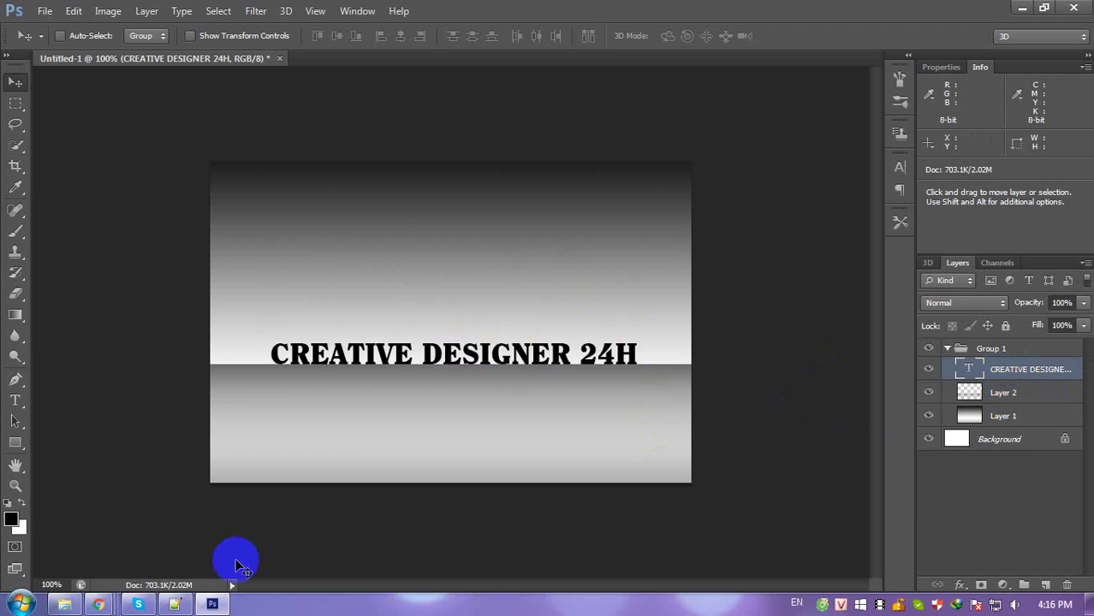
Move the Notepad++ notes aside and add line 11 about selecting the text layer.
click(175, 604)
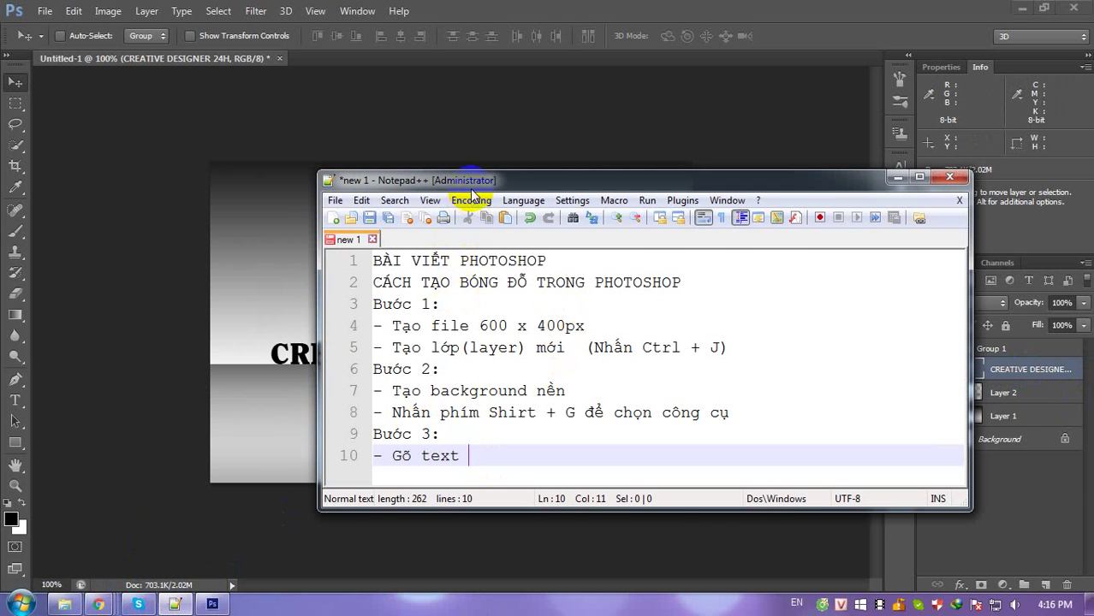
drag(470, 182, 644, 142)
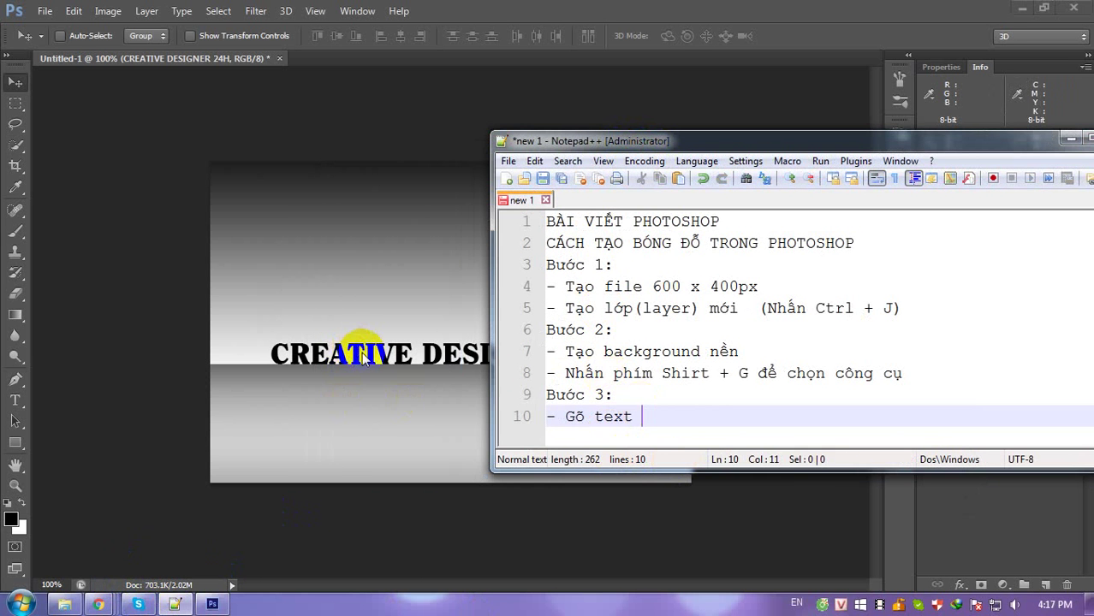
key(Return)
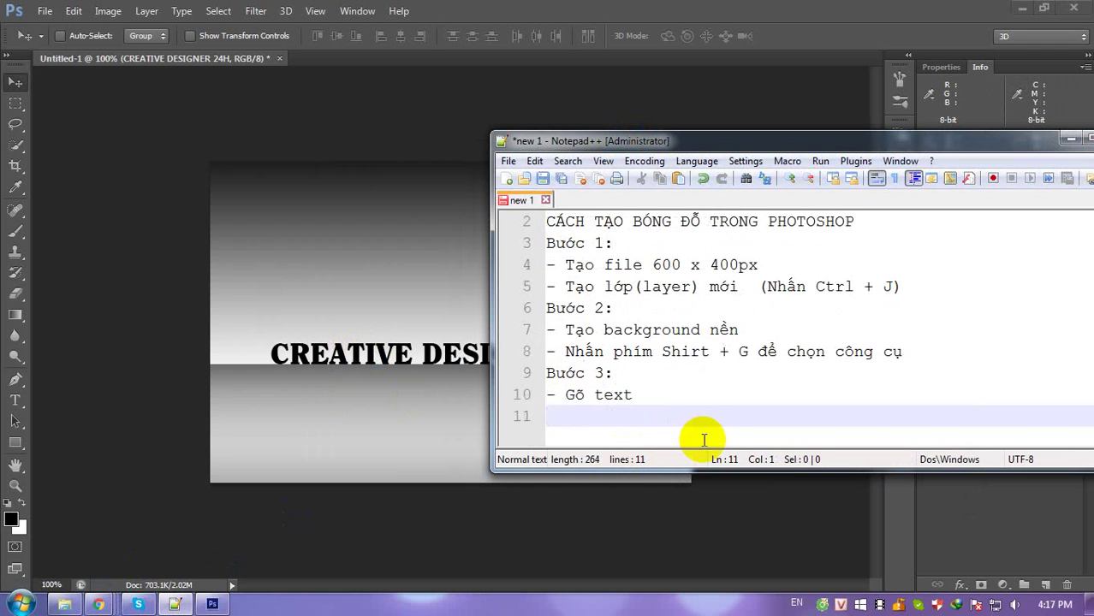
text(-nHA)
key(BackSpace)
text(Nhân)
text(l)
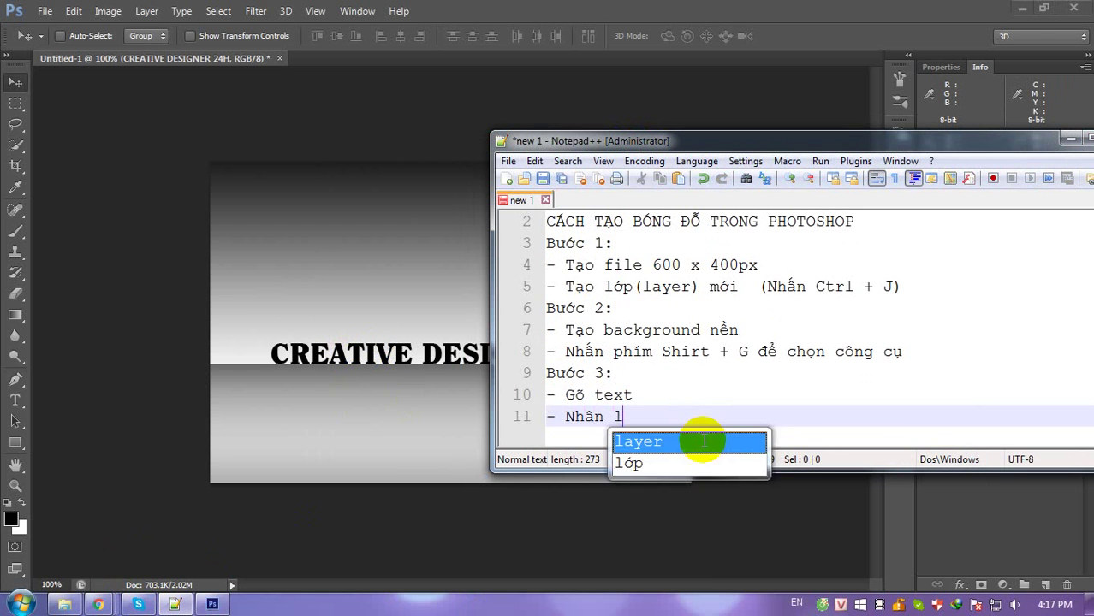
text(oớp text)
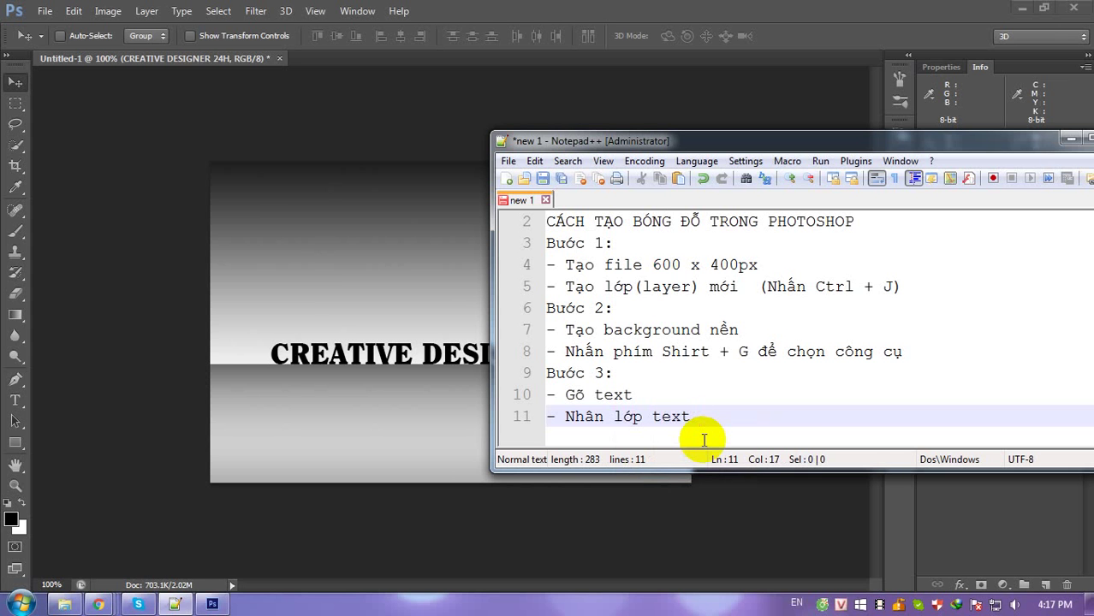
text( ()
text(chọn lay)
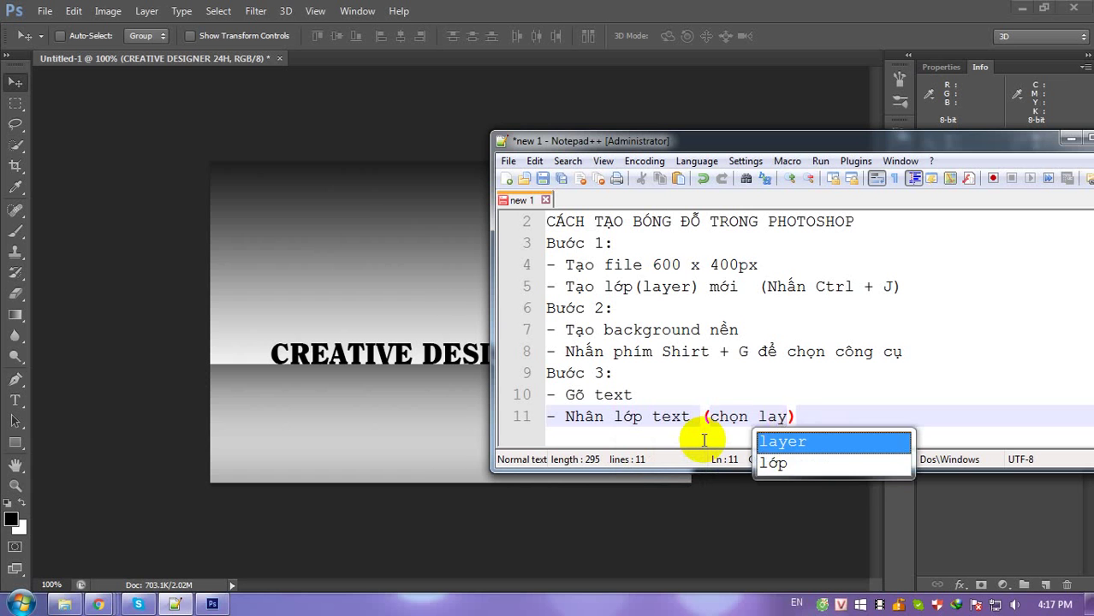
text(er))
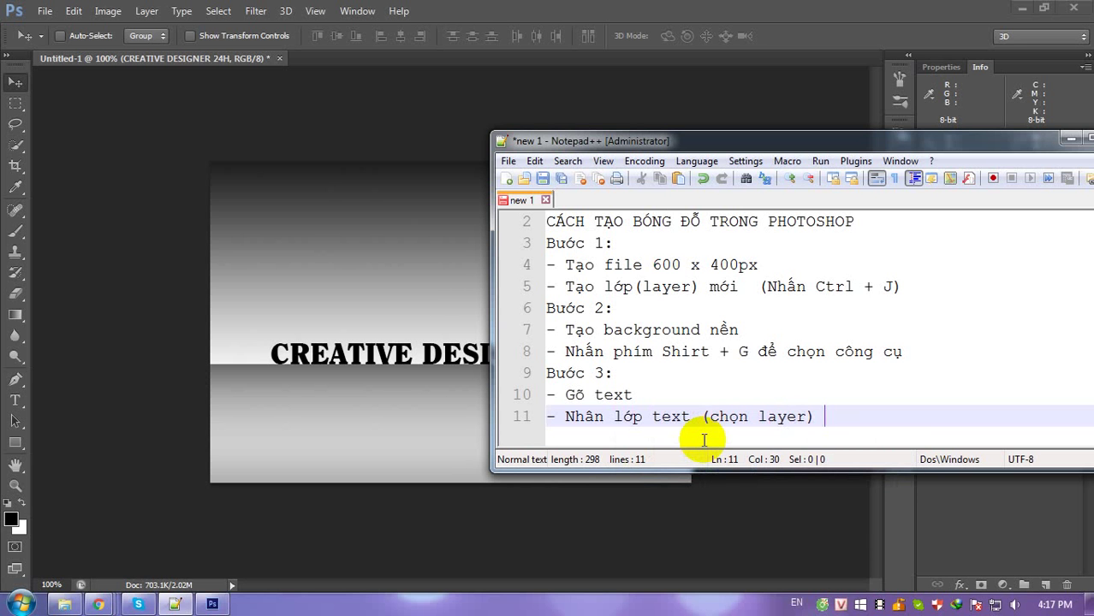
Add line 12 on pressing Ctrl to duplicate the layer, then show the desktop.
key(Return)
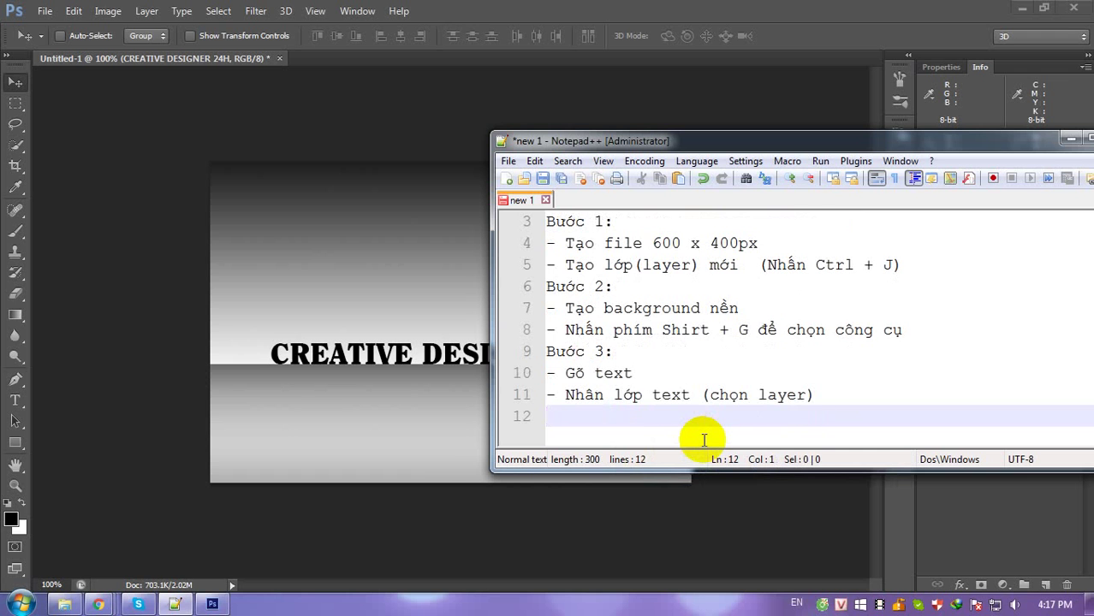
text(-Nhấn )
text(Cr)
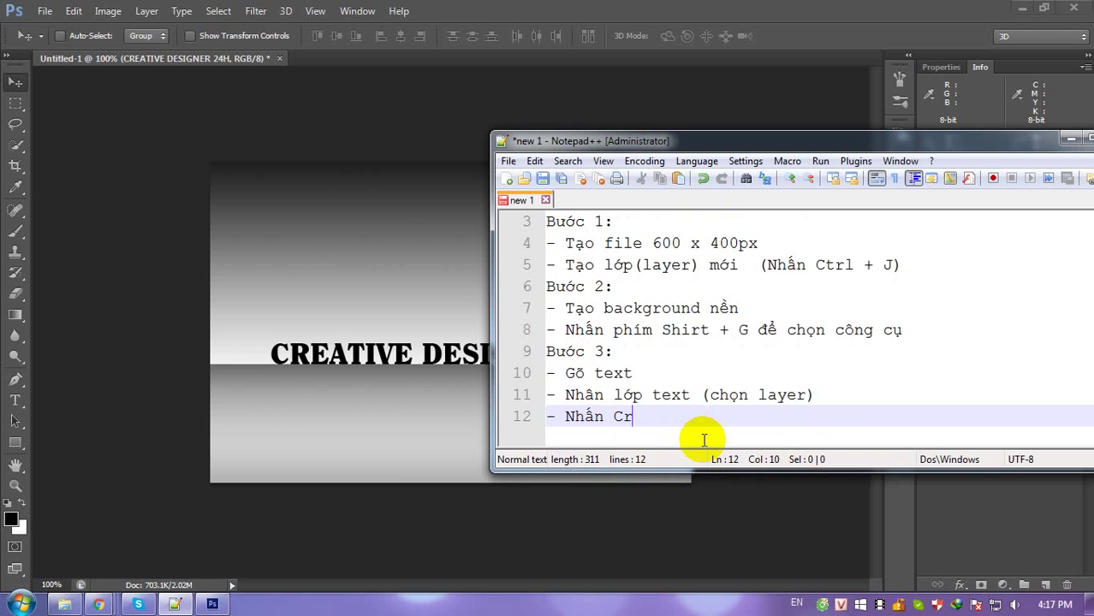
key(BackSpace)
key(BackSpace)
key(BackSpace)
text(trl )
text(+ J đ)
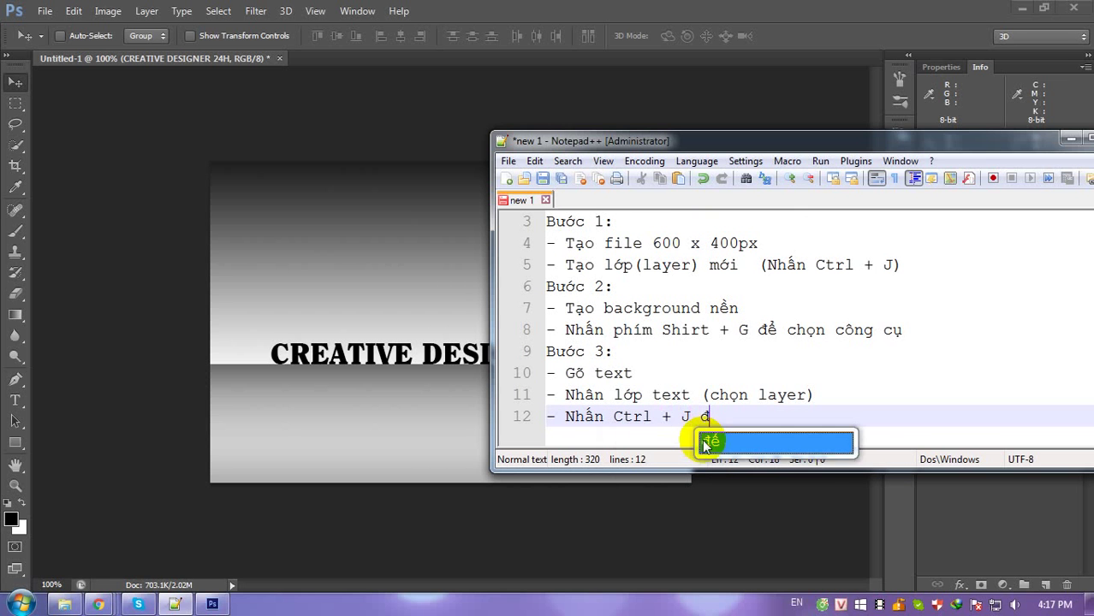
text(ể t)
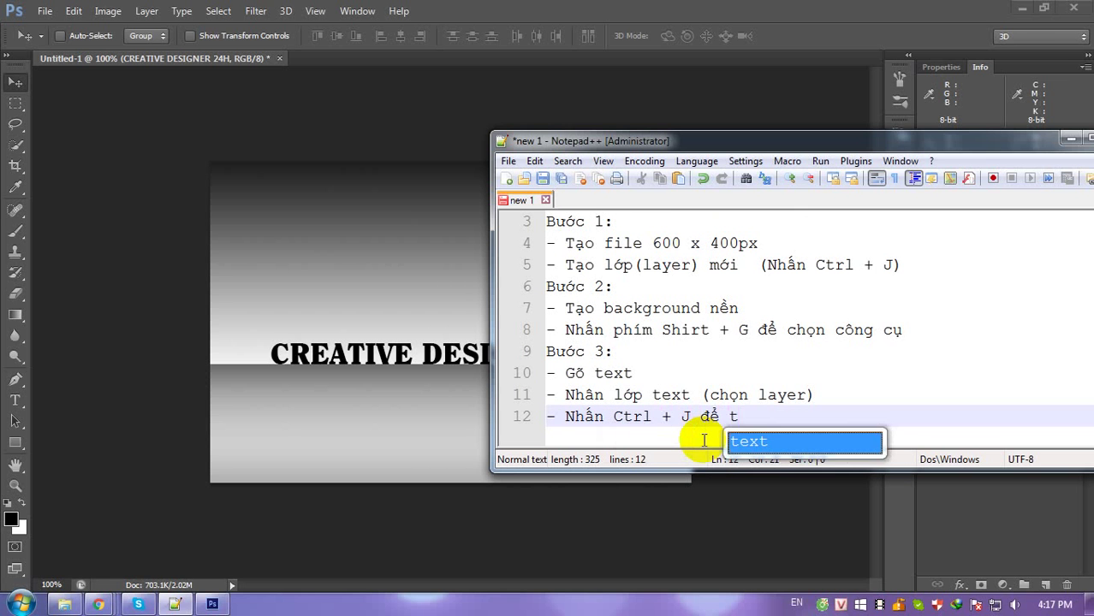
key(BackSpace)
text(nhân thêm)
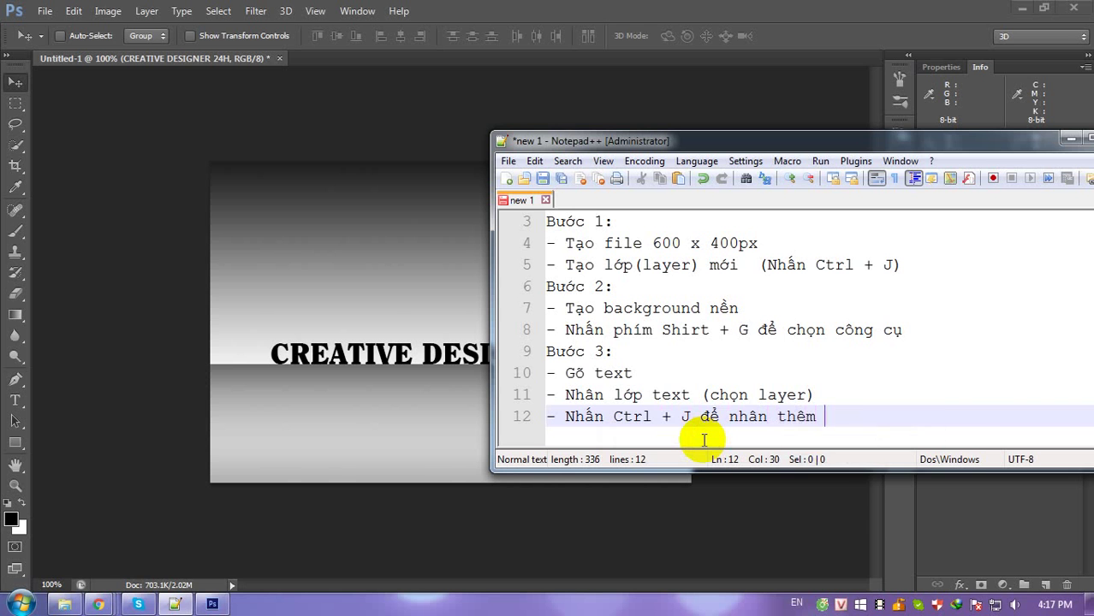
text( lớp)
key(super+d)
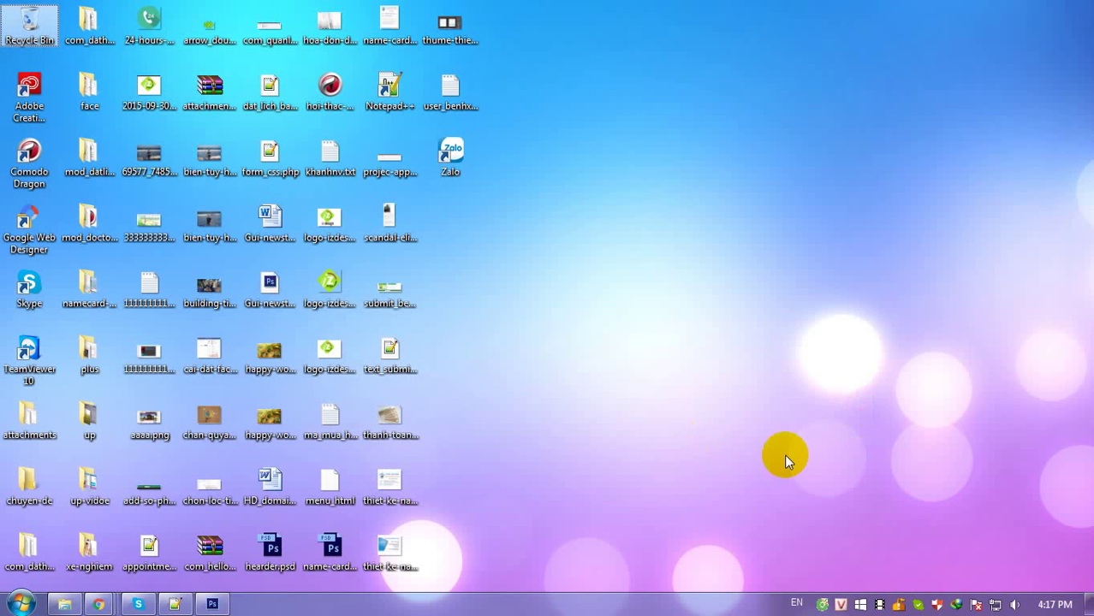
Duplicate the CREATIVE DESIGNER 24H text layer with Ctrl+J, then bring the notes forward.
click(212, 605)
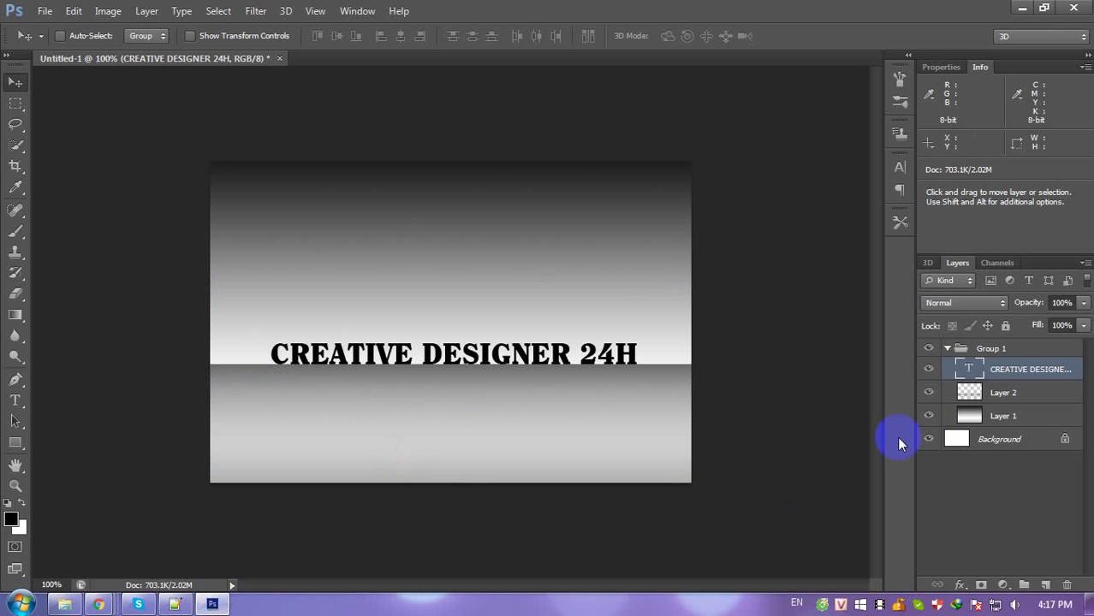
key(ctrl+j)
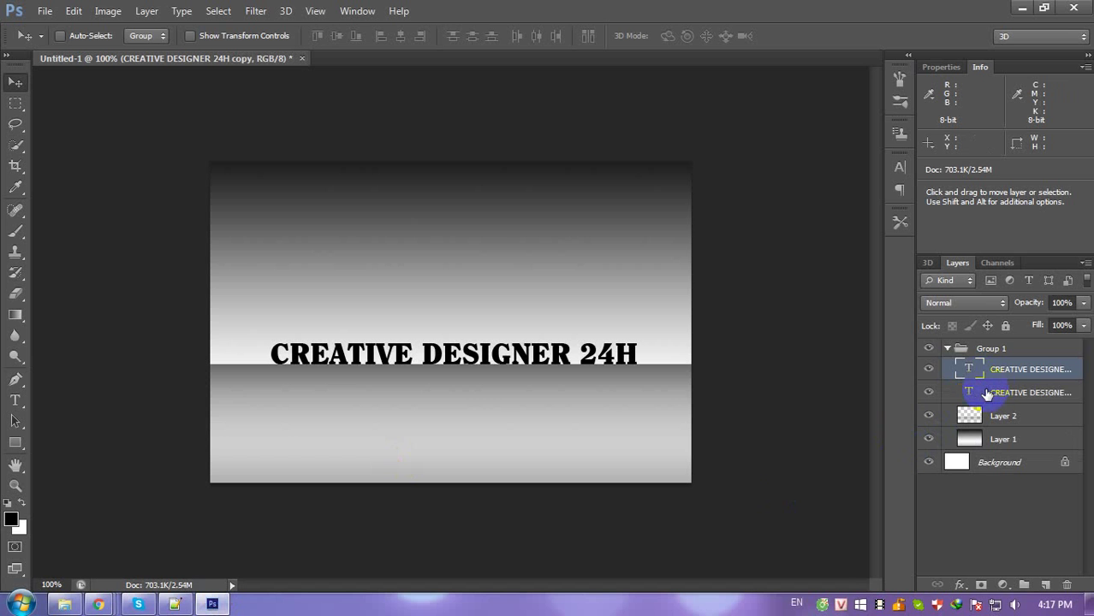
click(987, 394)
click(984, 373)
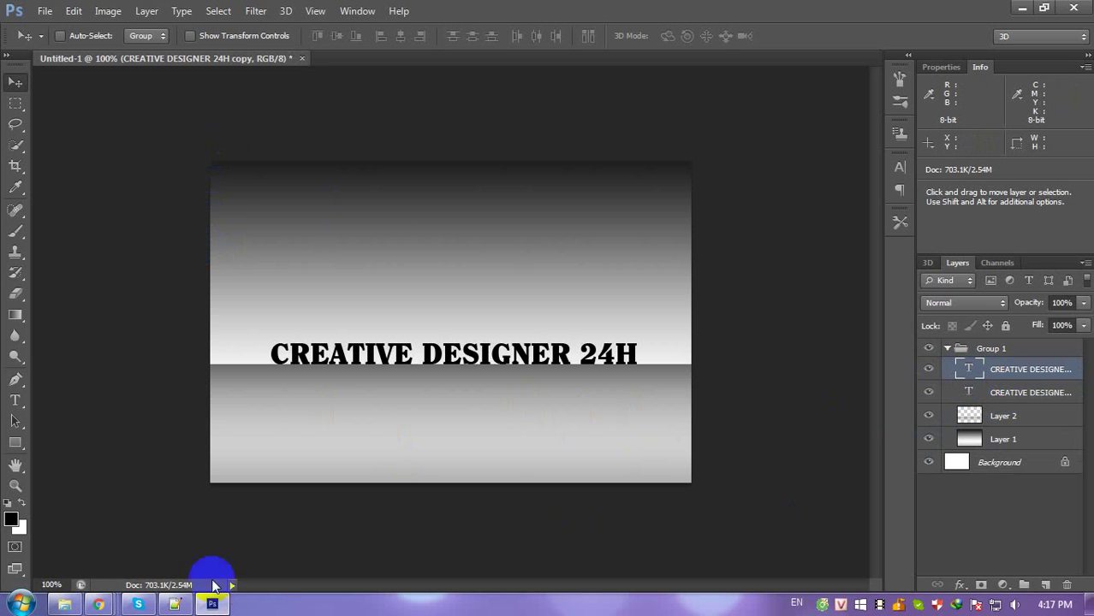
click(174, 604)
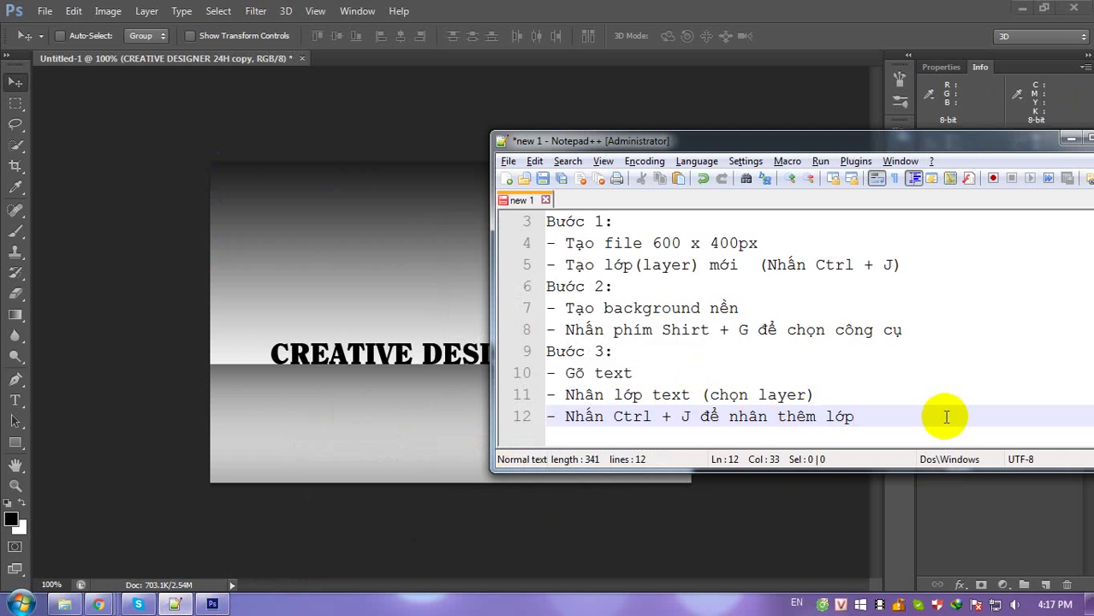
Add 'Bước 4:' and '- Xoay đối tượng' lines to the notes.
key(Return)
text(Bươ)
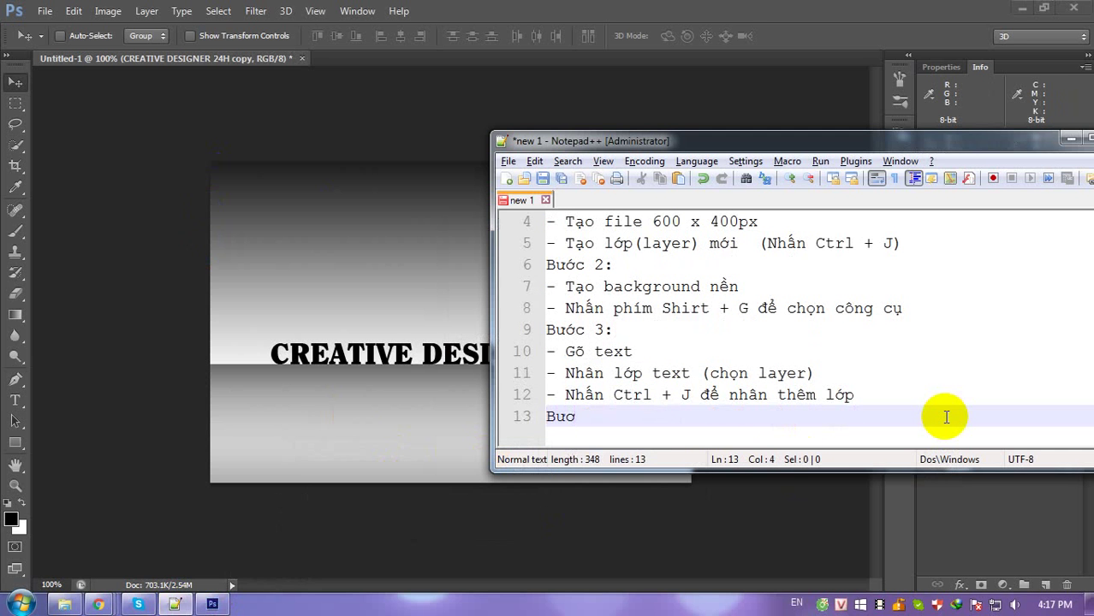
text(s)
drag(773, 471, 784, 561)
text(4)
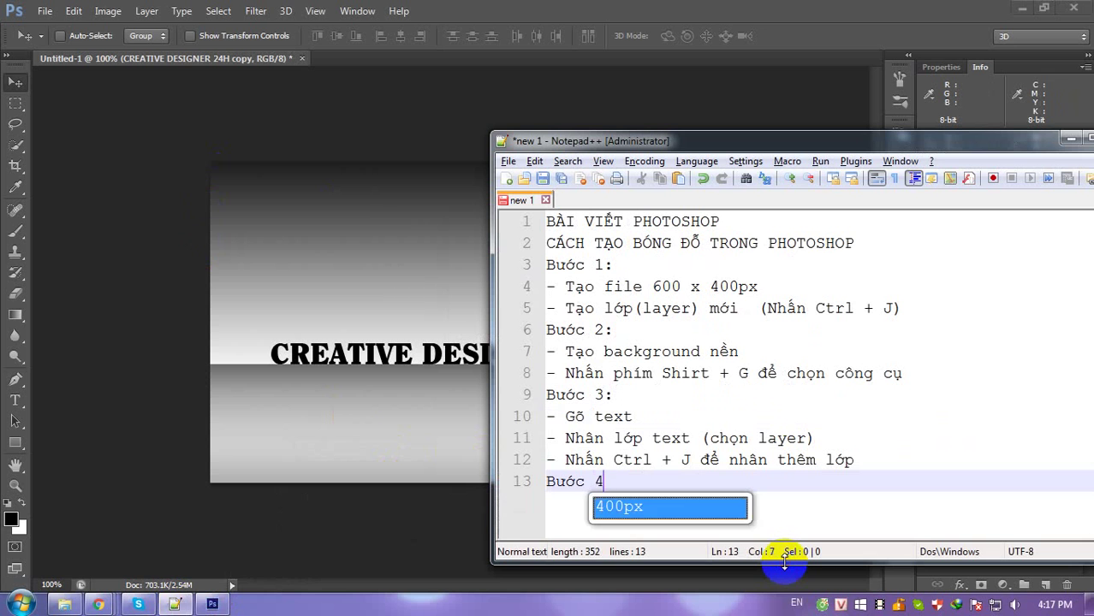
text(: S)
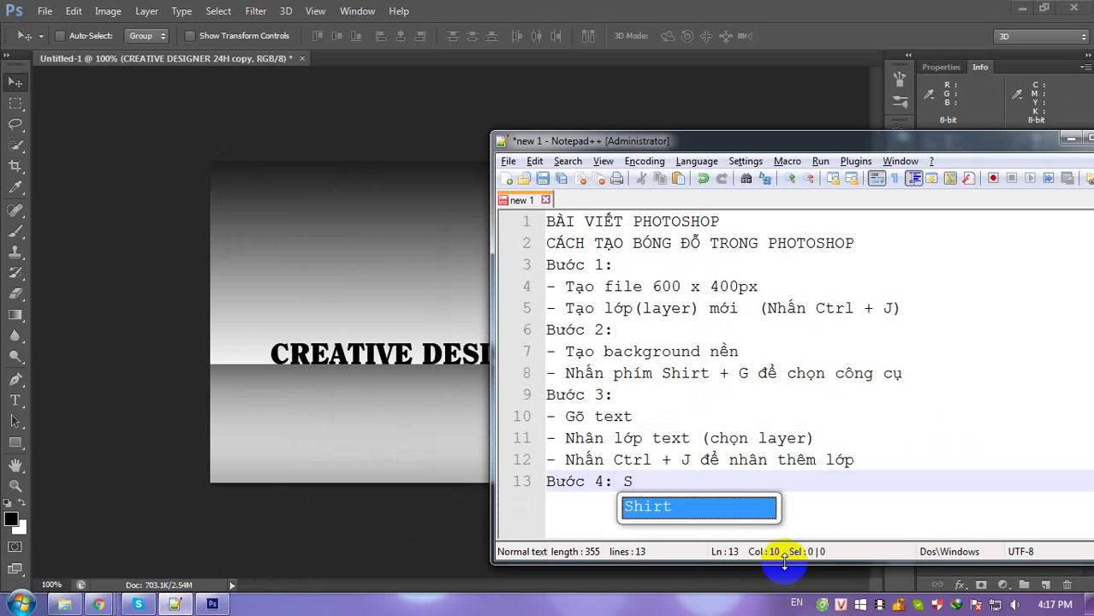
key(BackSpace)
key(Return)
text(- X)
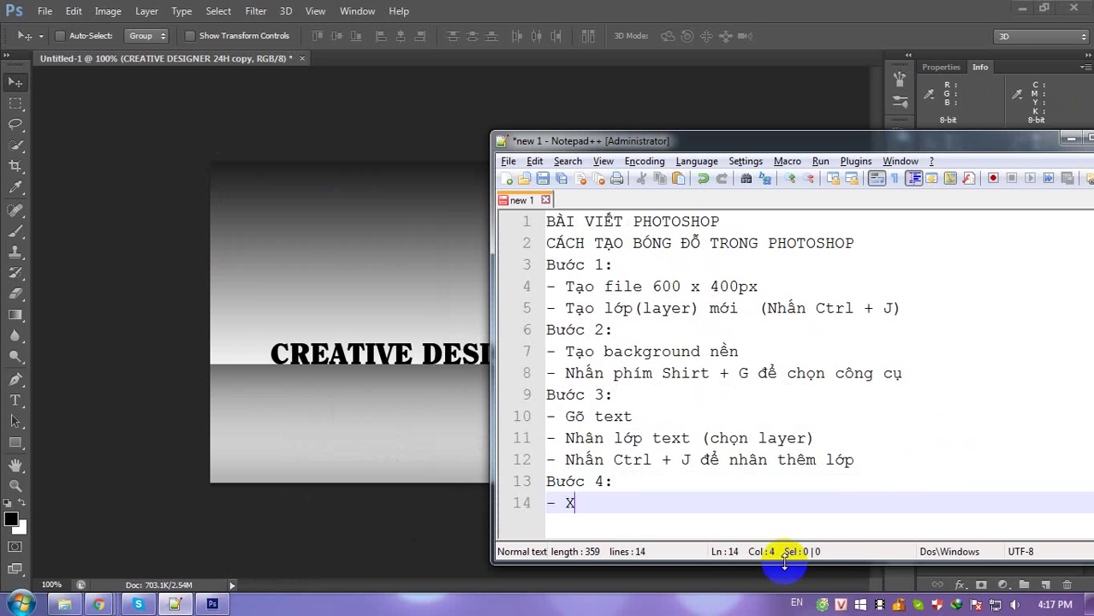
text(oay dối tuo)
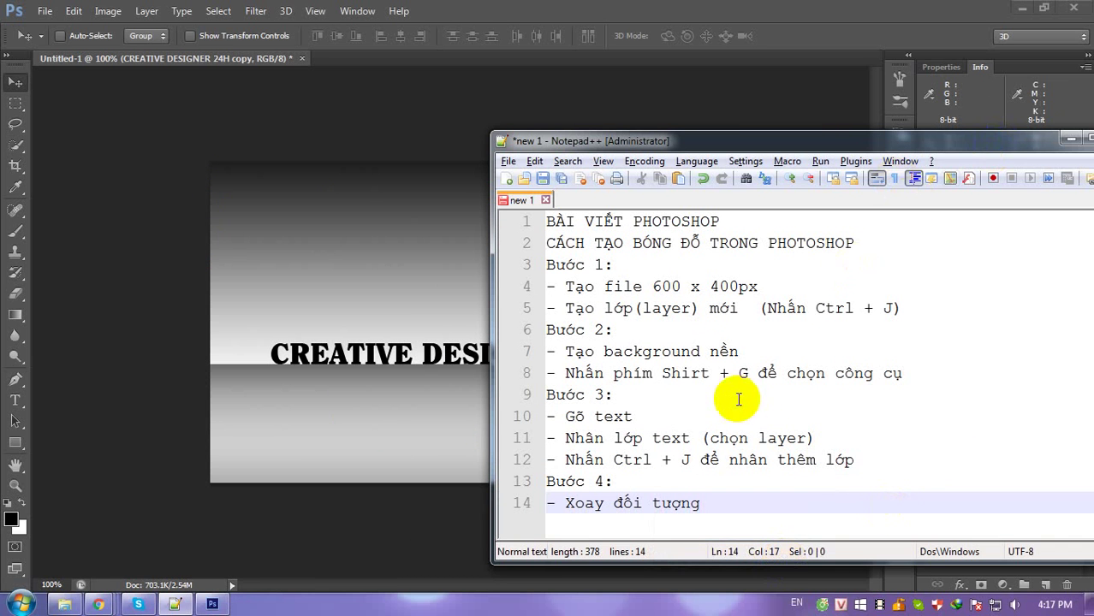
Start a new '- Nhấn phím Ctrl + T' line in the notes.
key(Return)
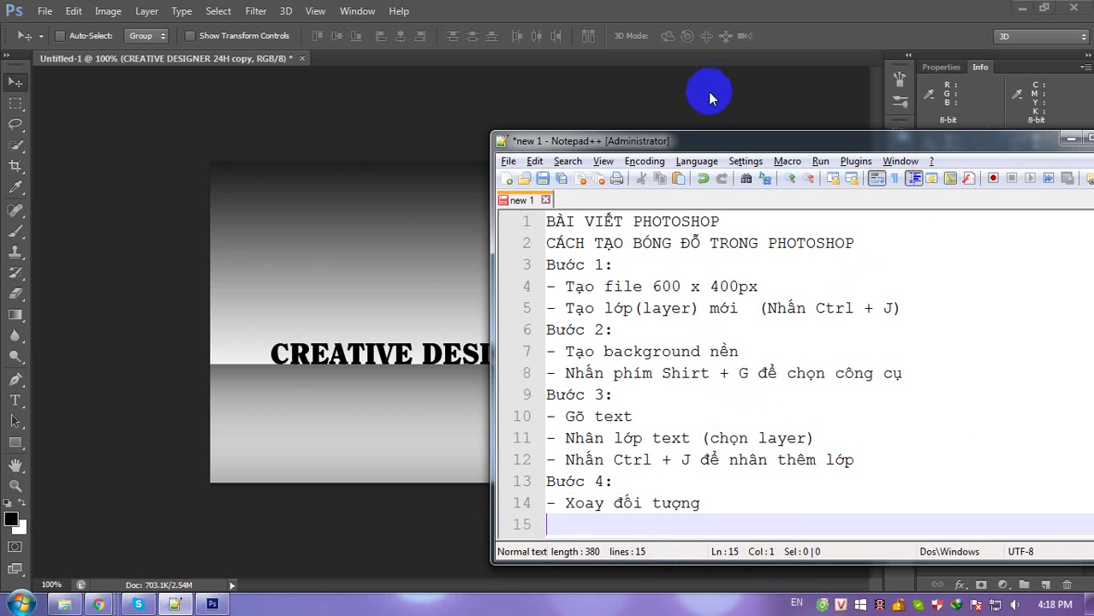
mouse_move(707, 143)
mouse_down()
mouse_move(631, 73)
mouse_move(652, 25)
mouse_up()
text(-)
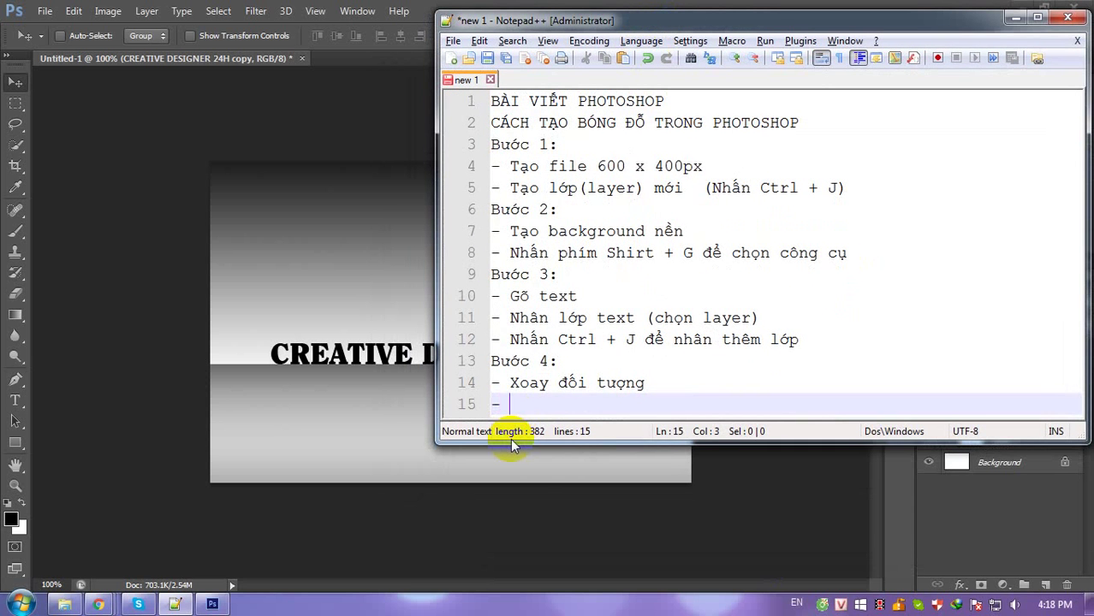
text(Nhấn )
text(T)
key(BackSpace)
key(BackSpace)
key(BackSpace)
key(BackSpace)
key(BackSpace)
key(BackSpace)
text(Nha)
text(ấn )
text(p)
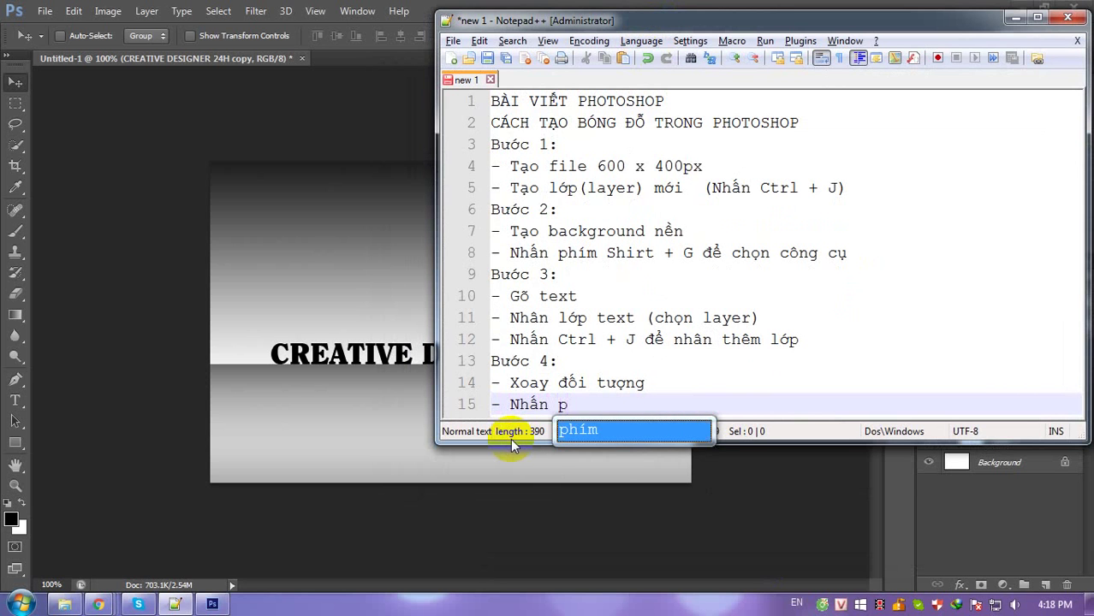
text(hím )
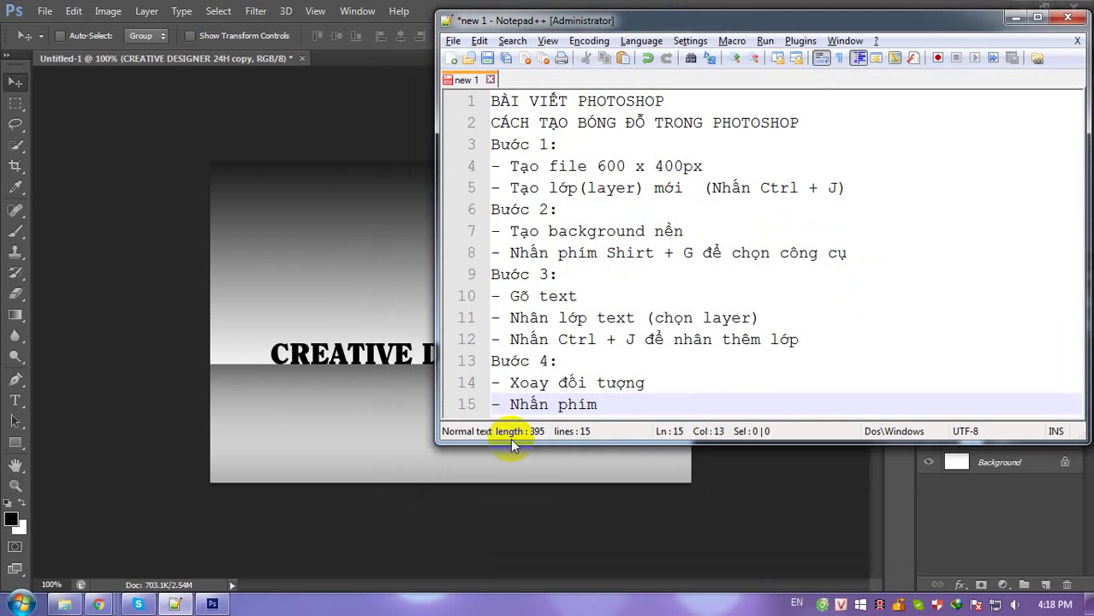
text(Ctrl + )
text(T)
Rotate the lower text copy 180° and move it below the original title.
click(264, 419)
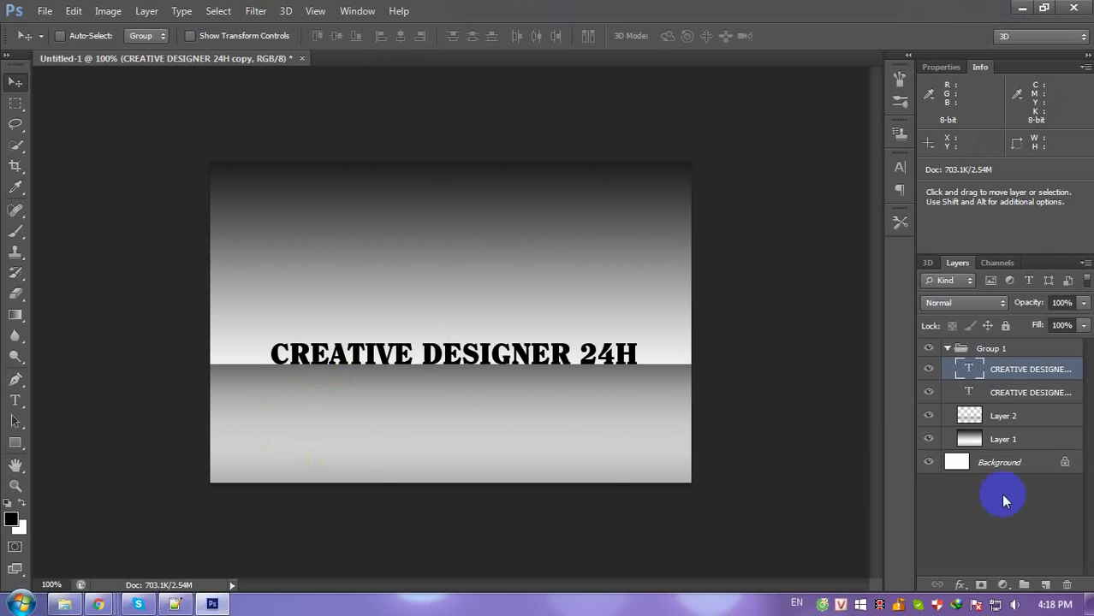
click(1024, 394)
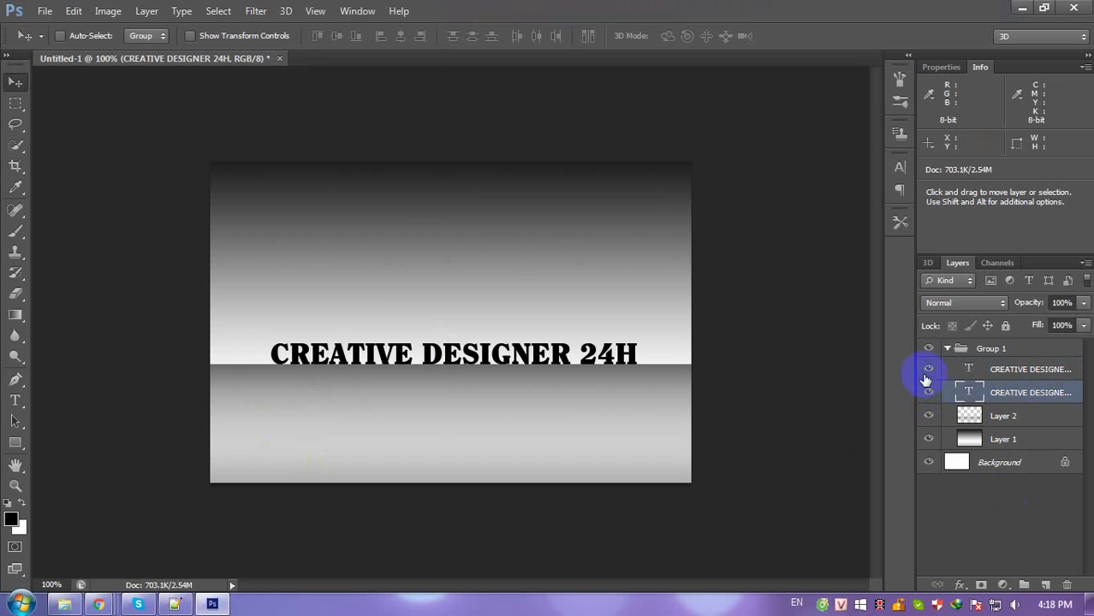
key(ctrl+t)
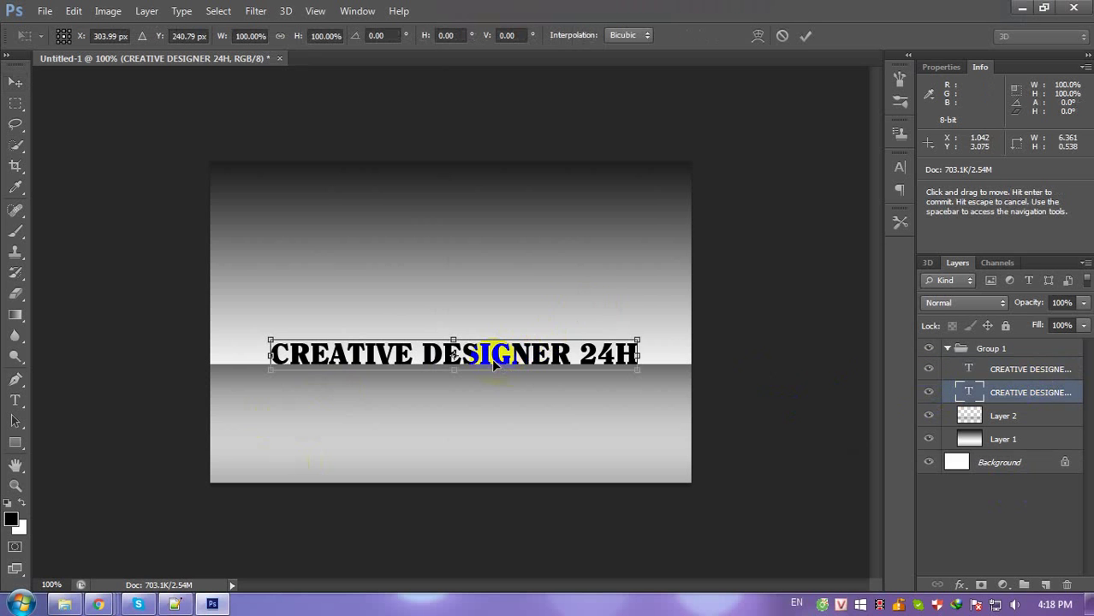
right_click(492, 358)
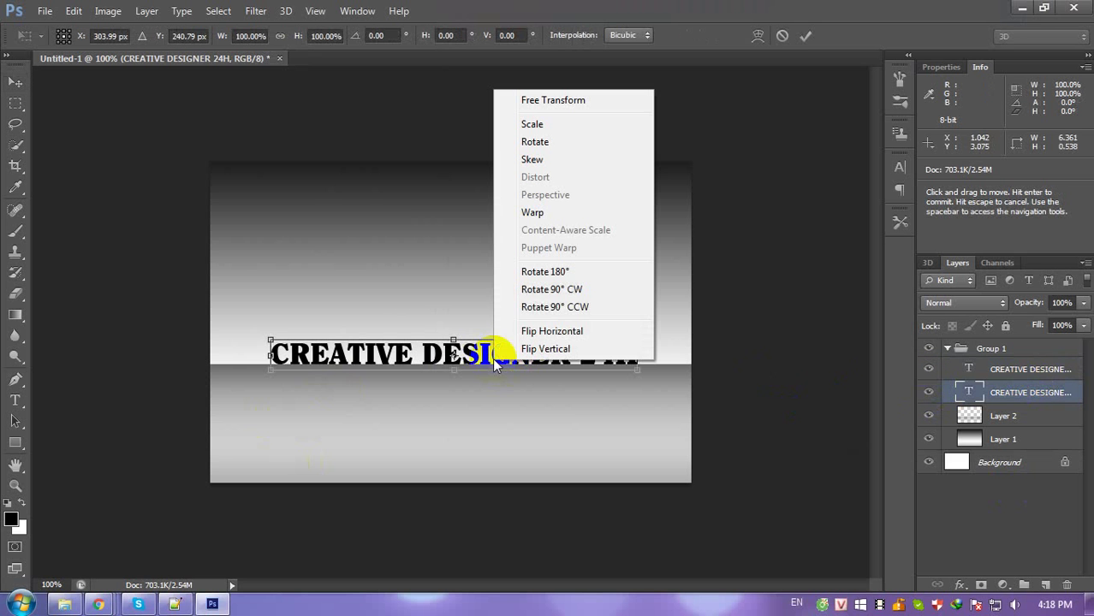
click(541, 271)
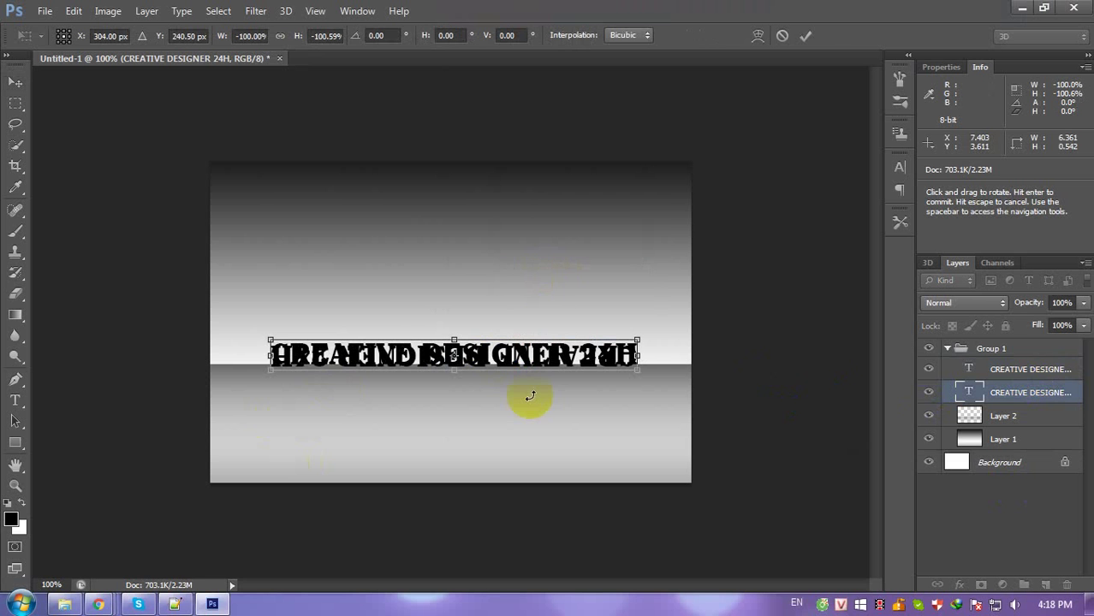
double_click(633, 352)
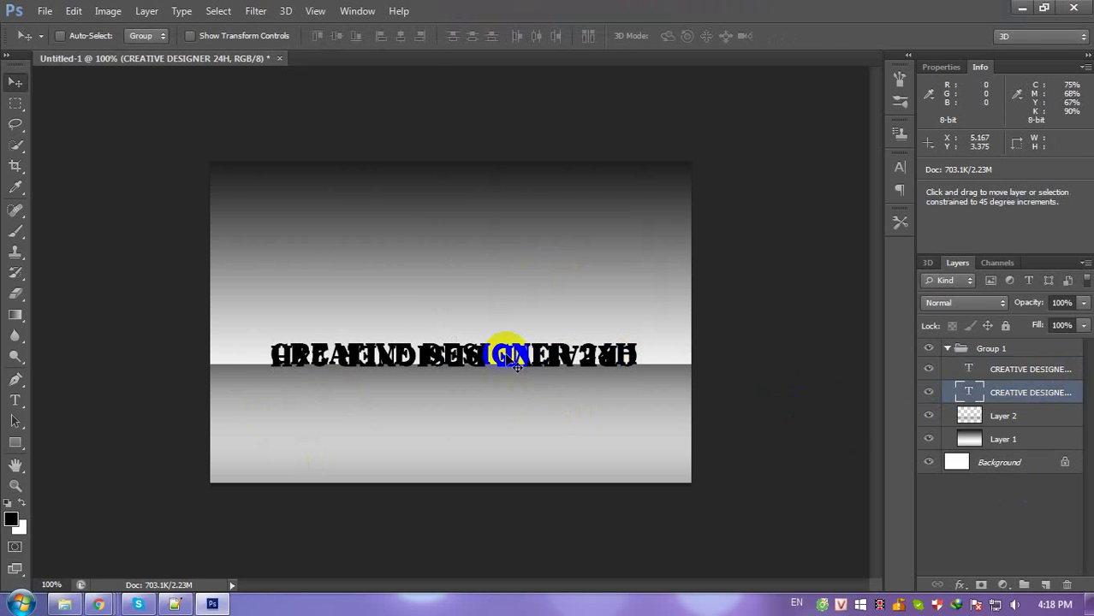
drag(503, 349, 511, 400)
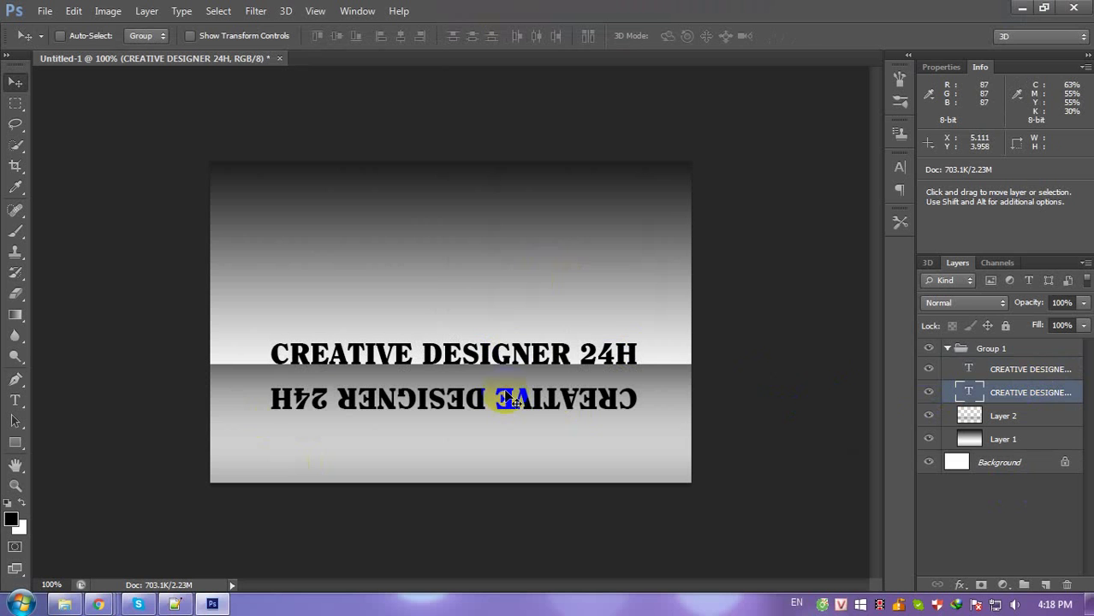
Flip the copy horizontally and nudge it up directly beneath the original as a reflection.
key(ctrl+t)
right_click(509, 397)
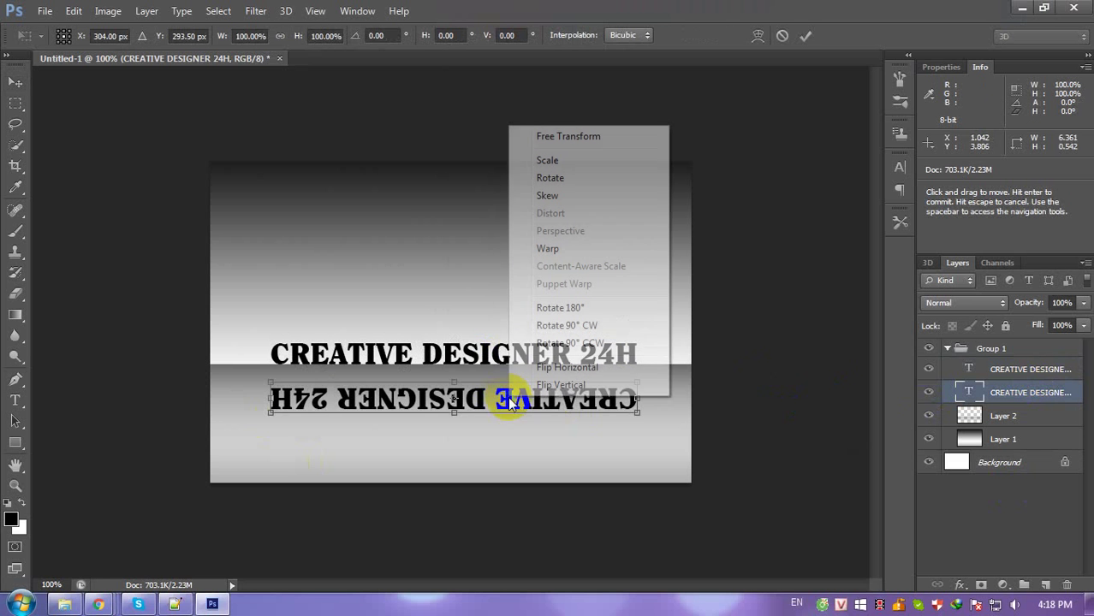
click(562, 369)
right_click(560, 397)
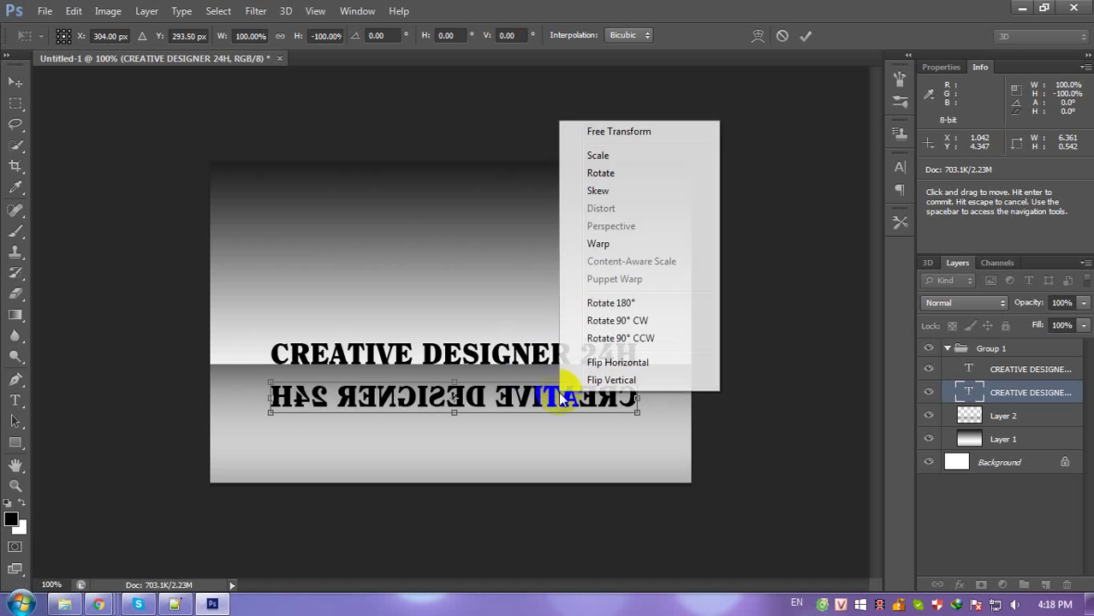
click(593, 420)
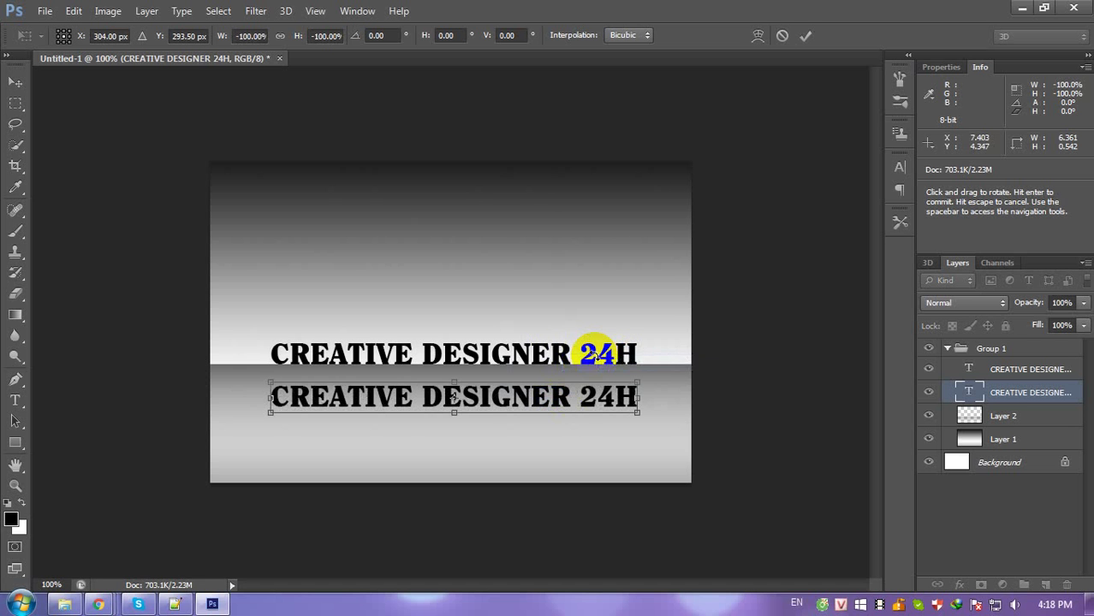
right_click(552, 399)
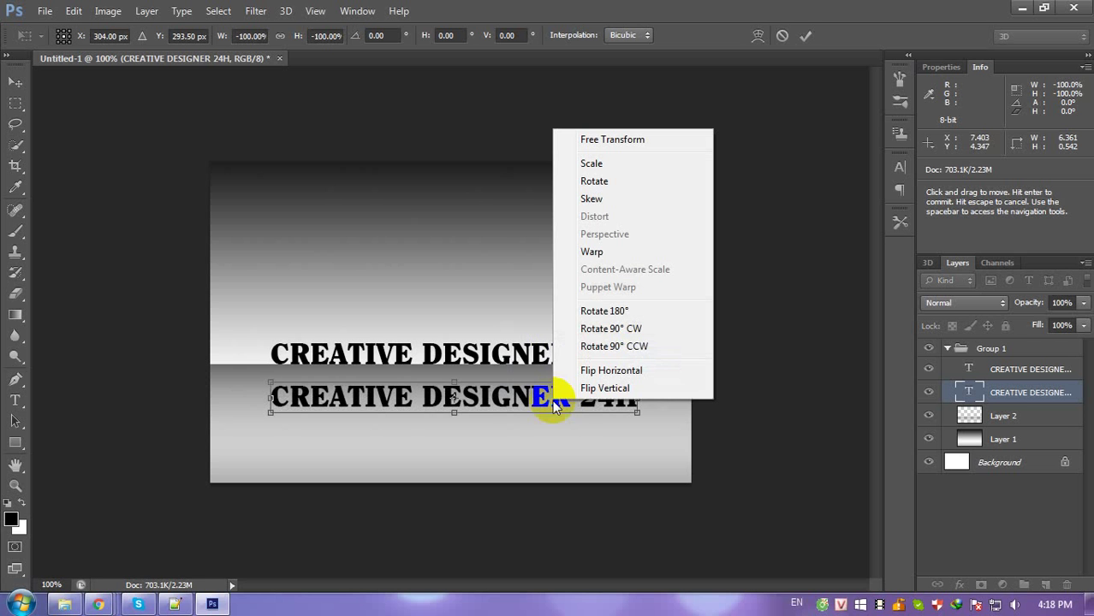
click(593, 310)
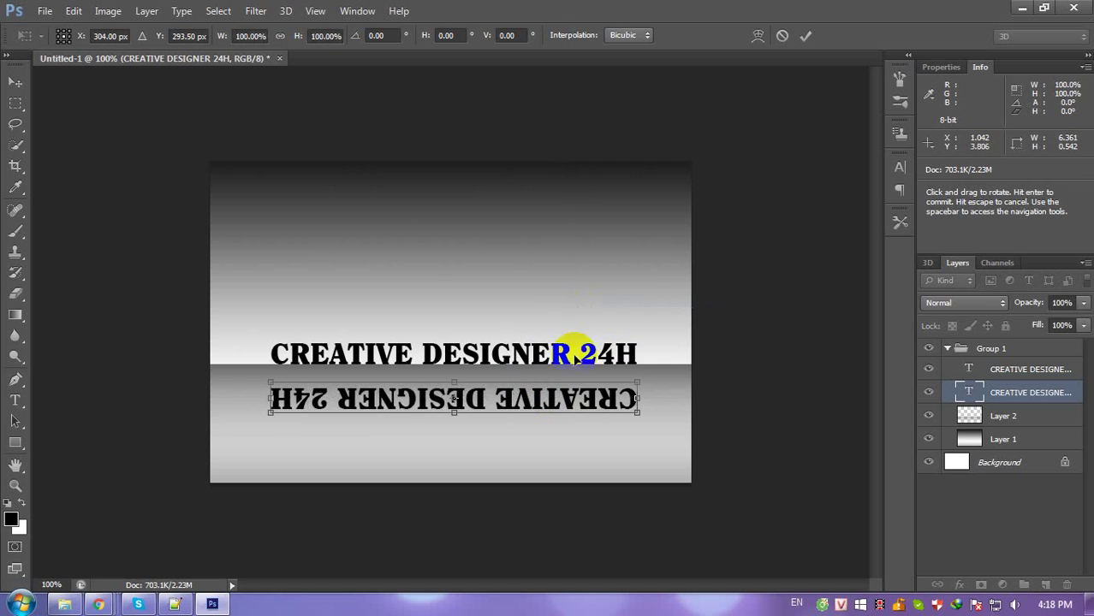
right_click(548, 403)
click(586, 373)
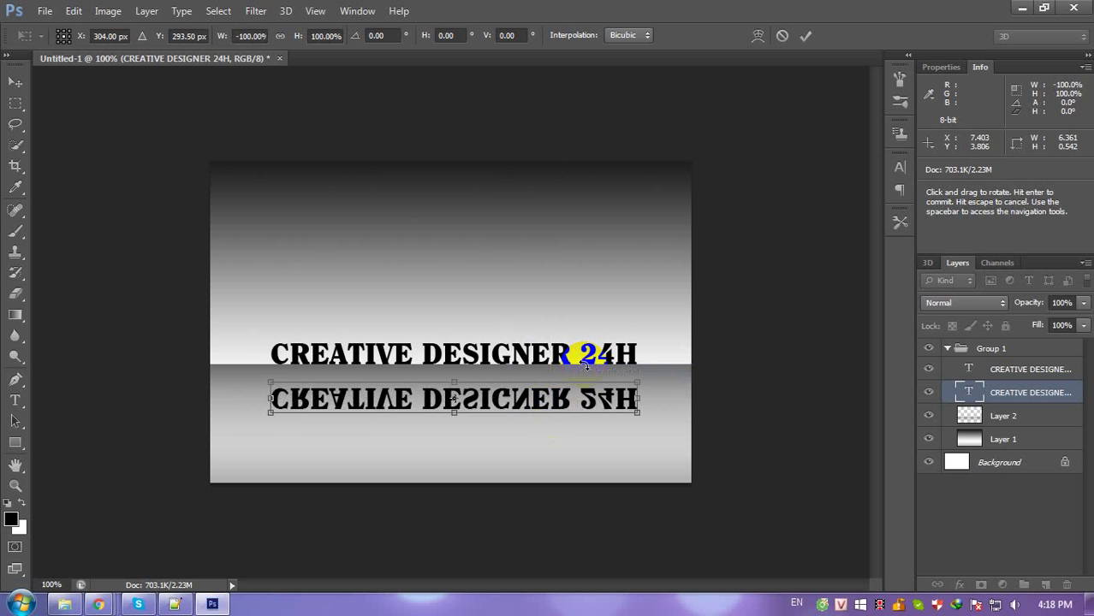
key(Return)
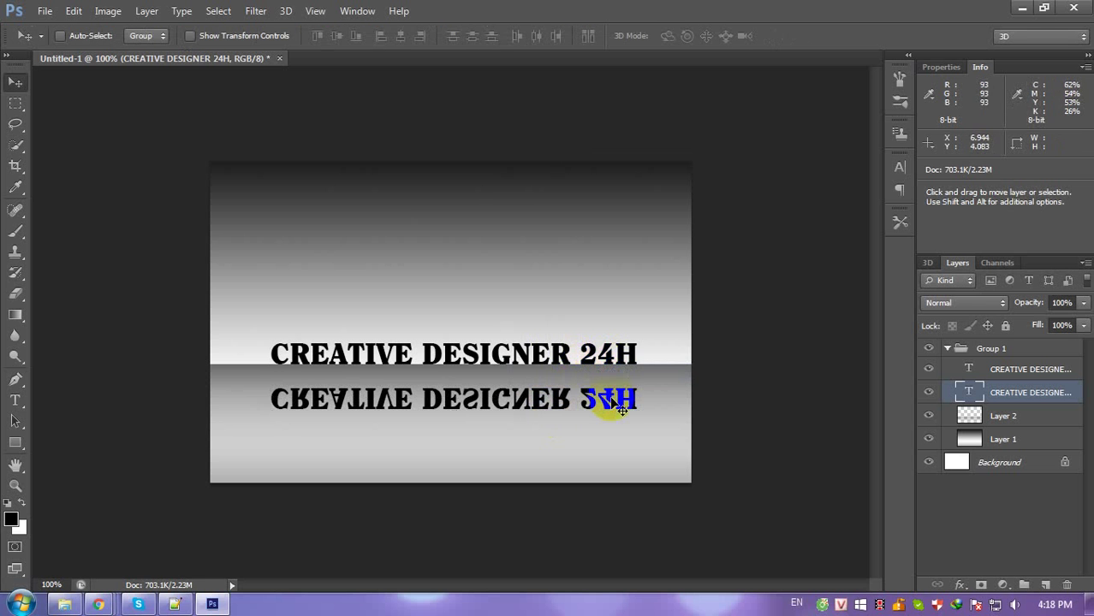
key(shift+Up)
key(shift+Up)
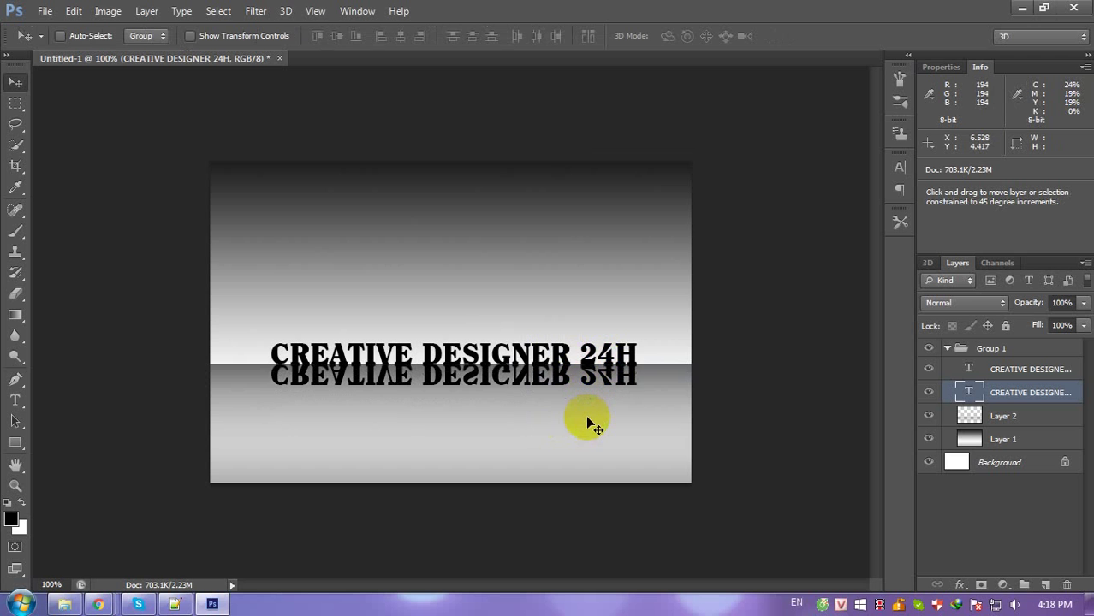
key(Up)
key(Up)
key(Up)
key(Up)
key(Up)
key(Up)
key(Up)
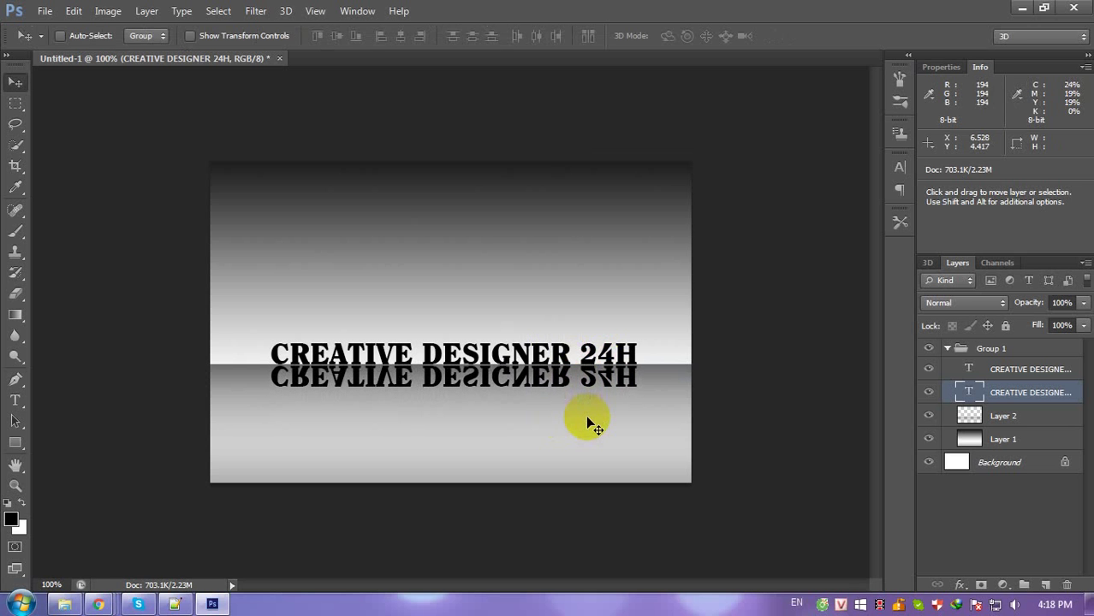
key(Up)
key(Up)
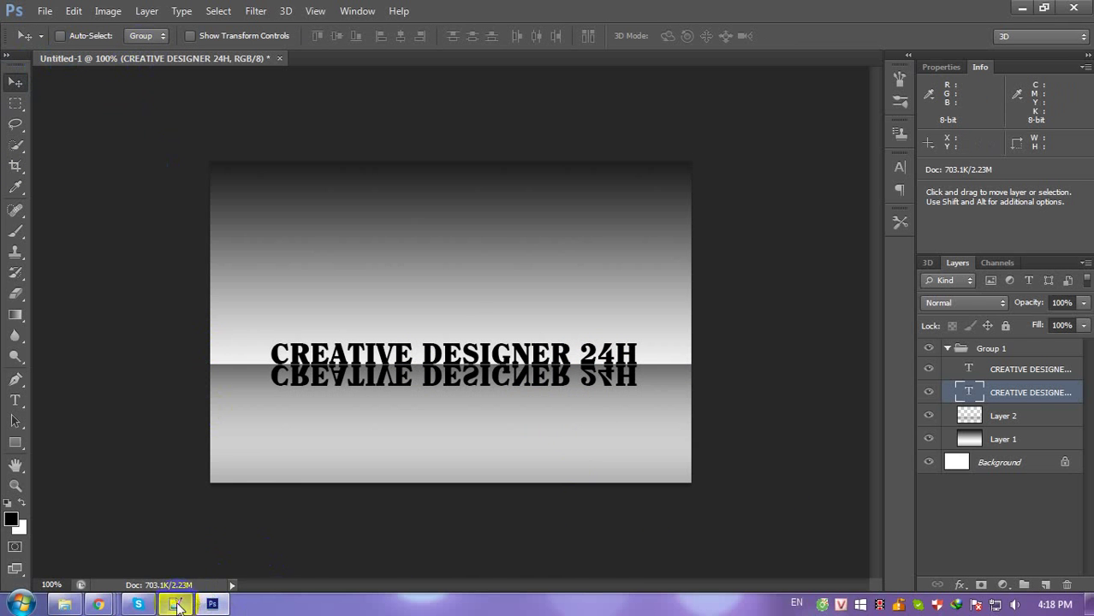
Rasterize the reflection layer and add a Reveal All layer mask.
right_click(1017, 393)
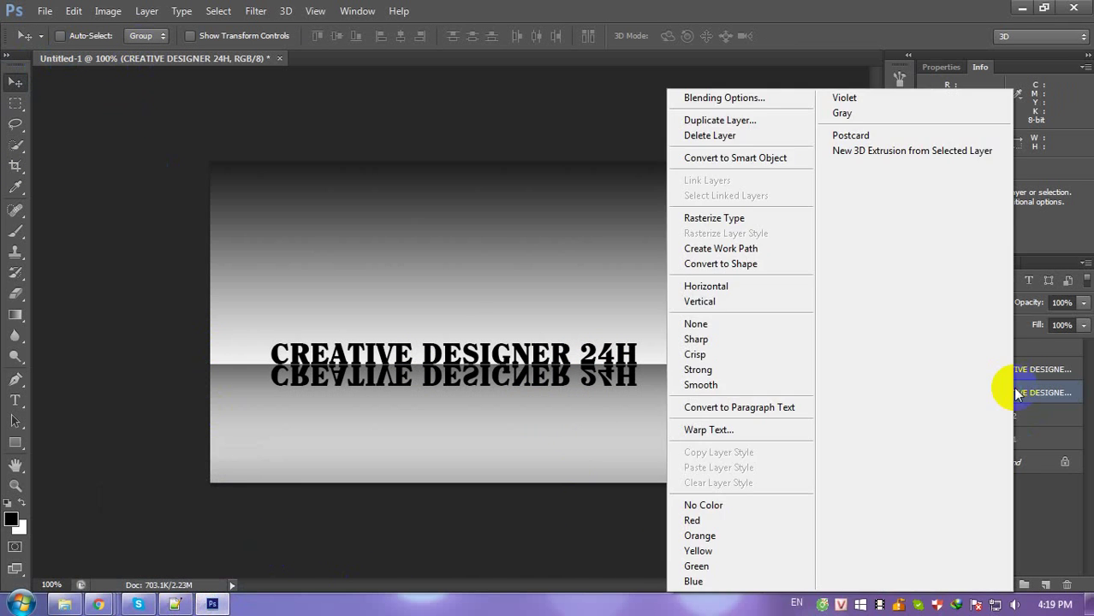
click(718, 220)
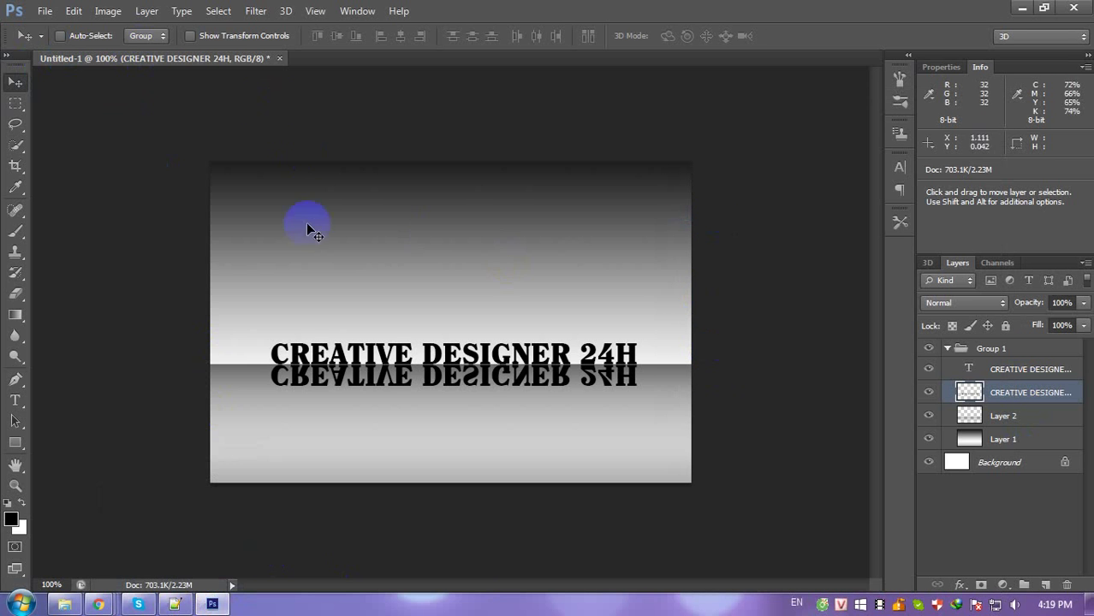
click(1022, 404)
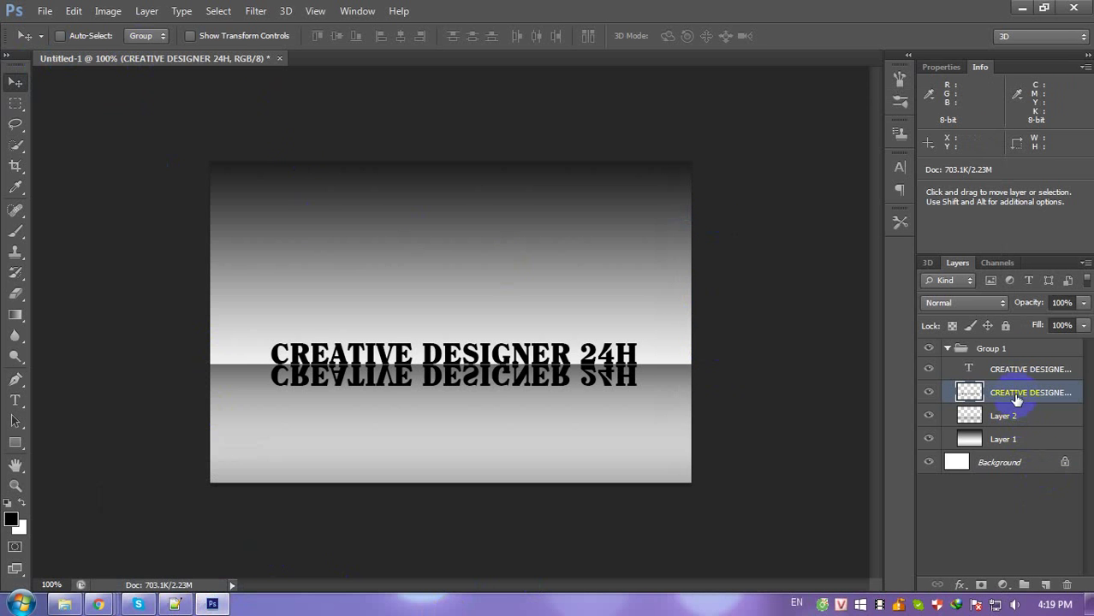
right_click(1017, 401)
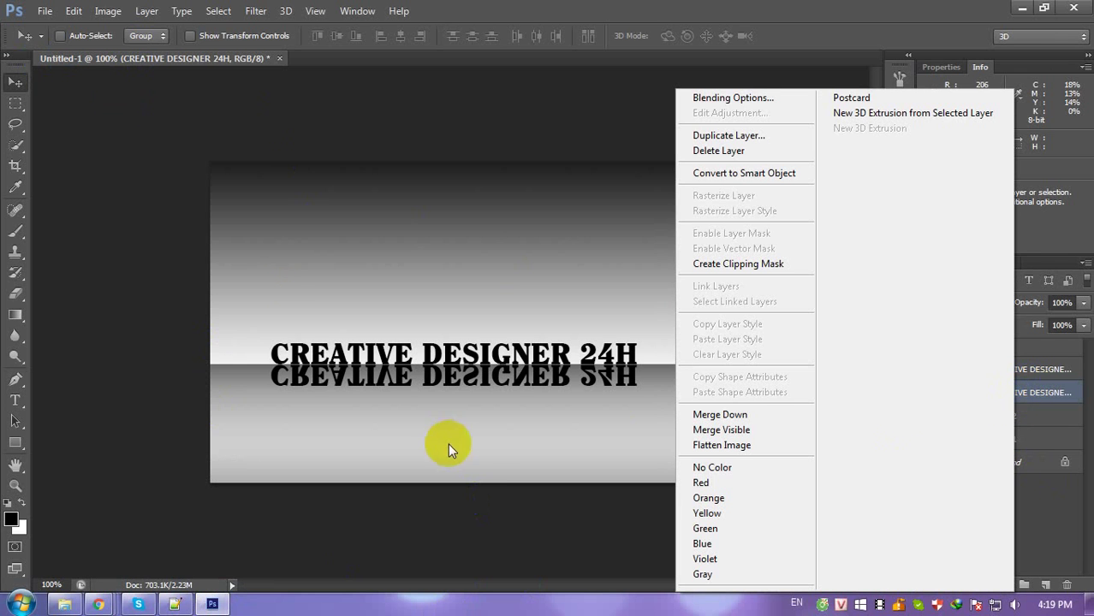
click(141, 53)
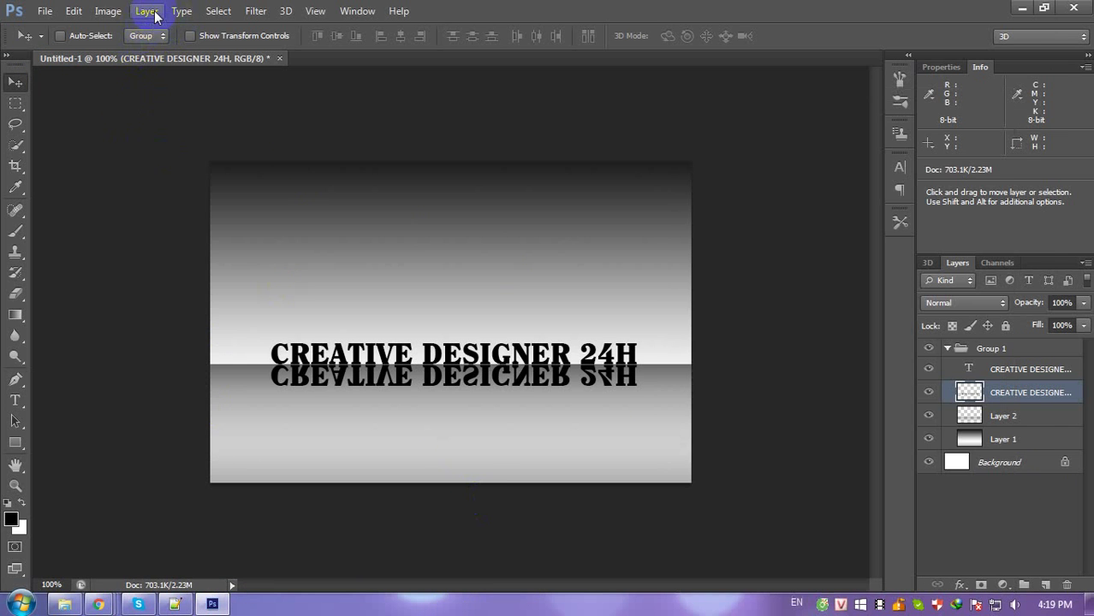
click(147, 11)
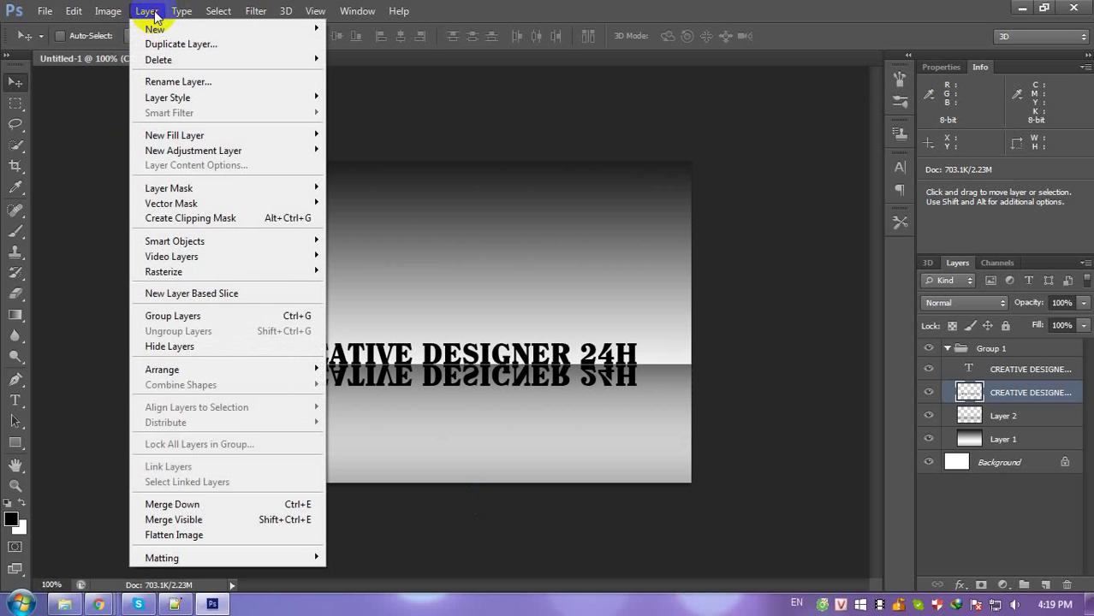
mouse_move(172, 187)
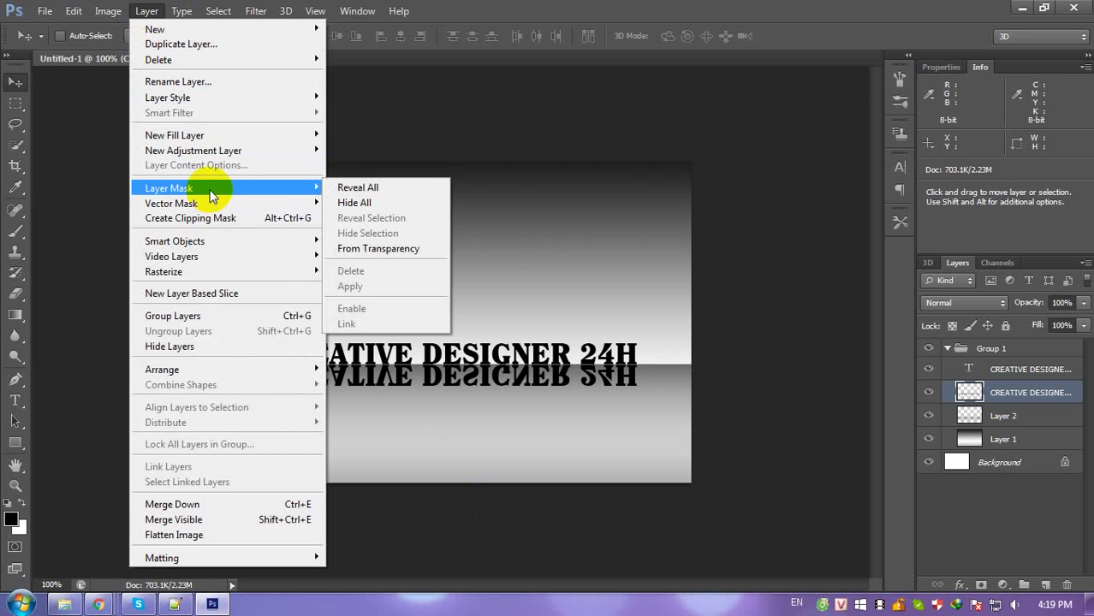
click(357, 185)
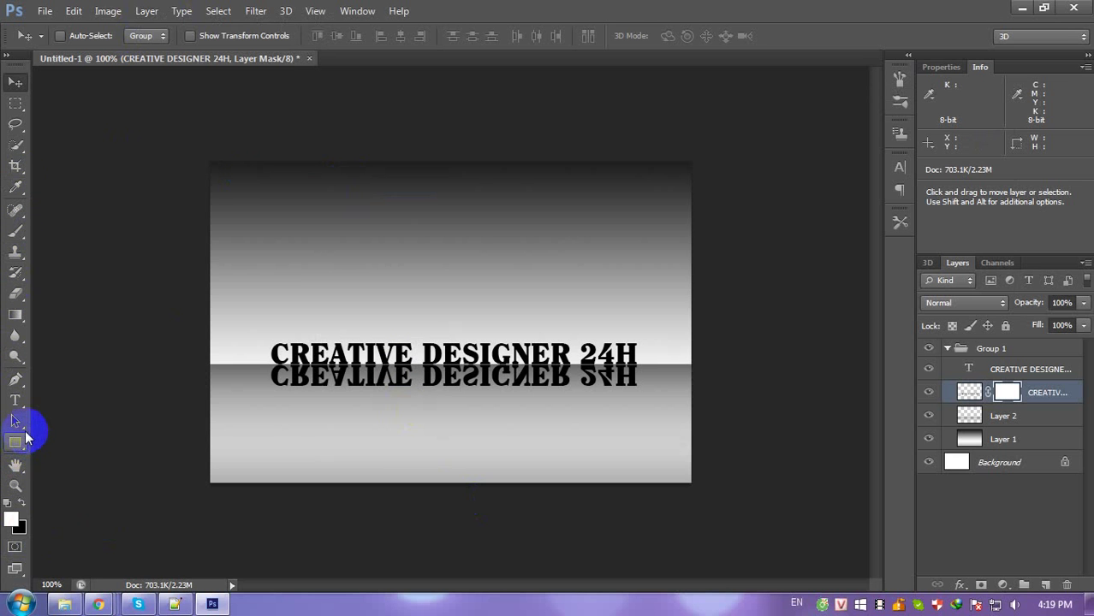
Drag a white-to-black gradient on the mask so the reflection fades downward.
key(g)
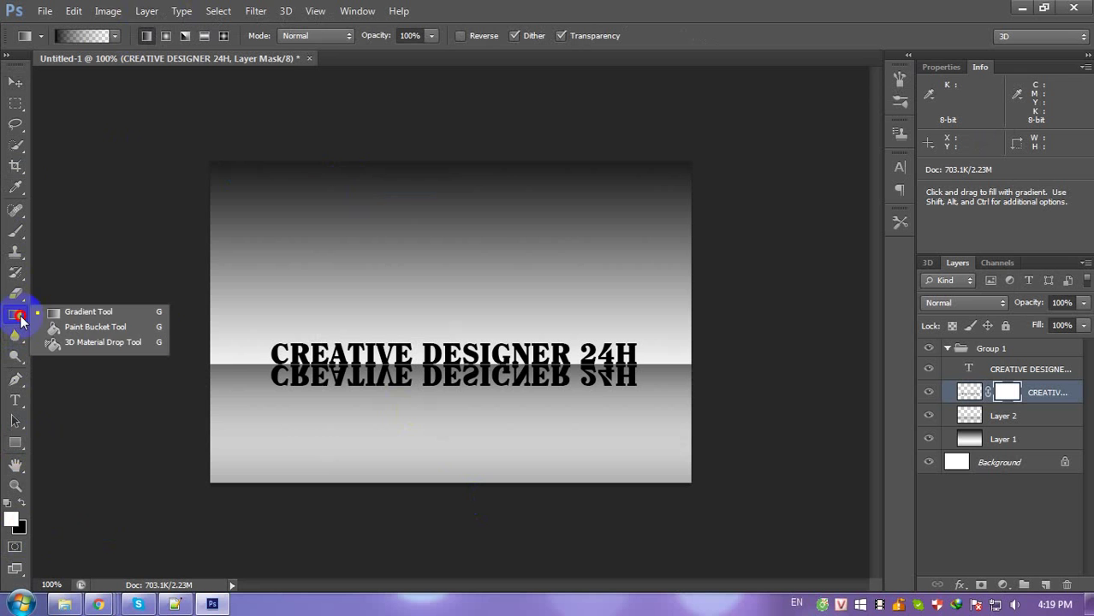
drag(19, 319, 80, 311)
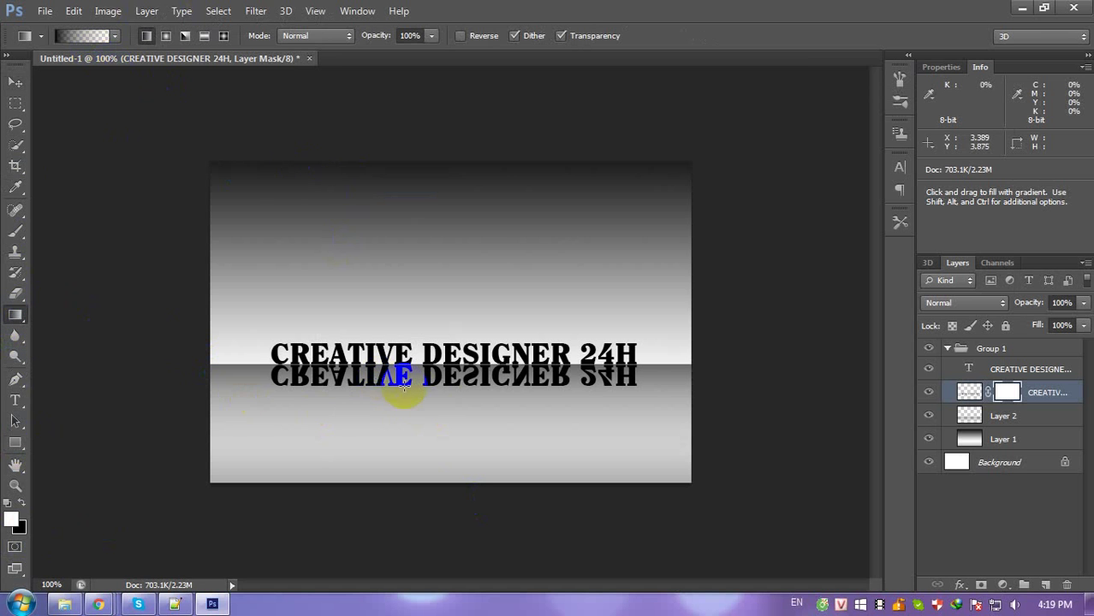
mouse_move(462, 378)
mouse_down()
mouse_move(459, 363)
mouse_move(460, 385)
mouse_up()
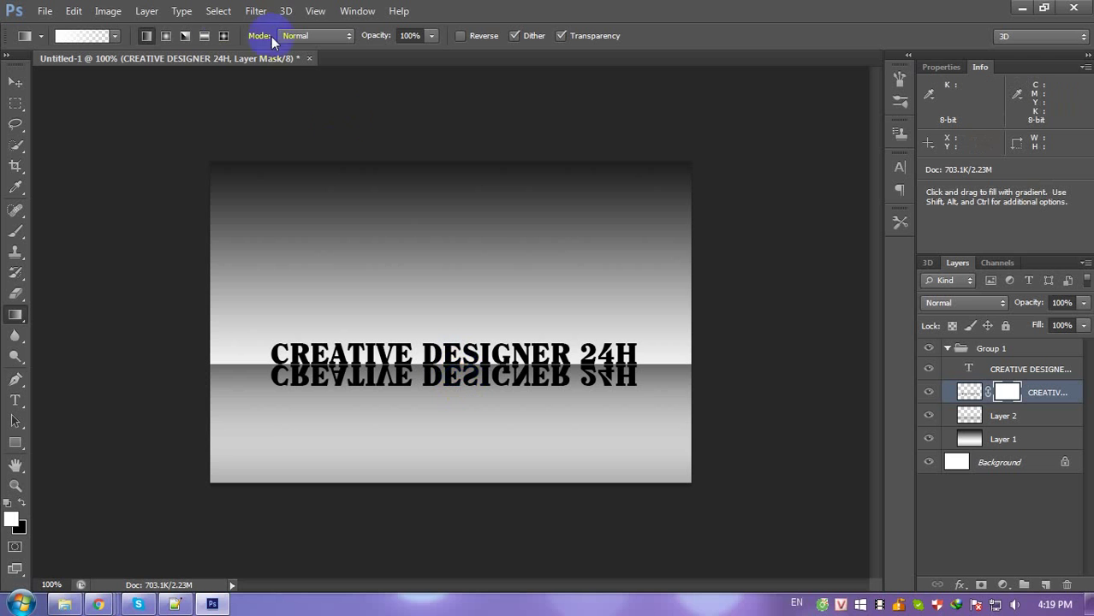
click(114, 35)
click(39, 70)
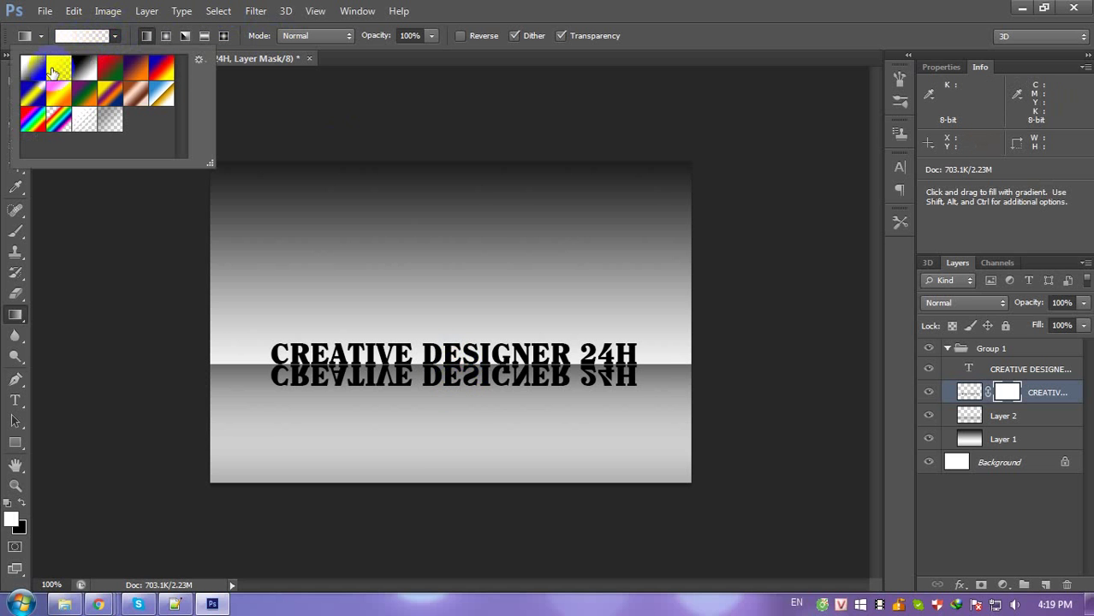
click(417, 376)
mouse_move(435, 365)
mouse_down()
mouse_move(435, 385)
mouse_move(449, 382)
mouse_up()
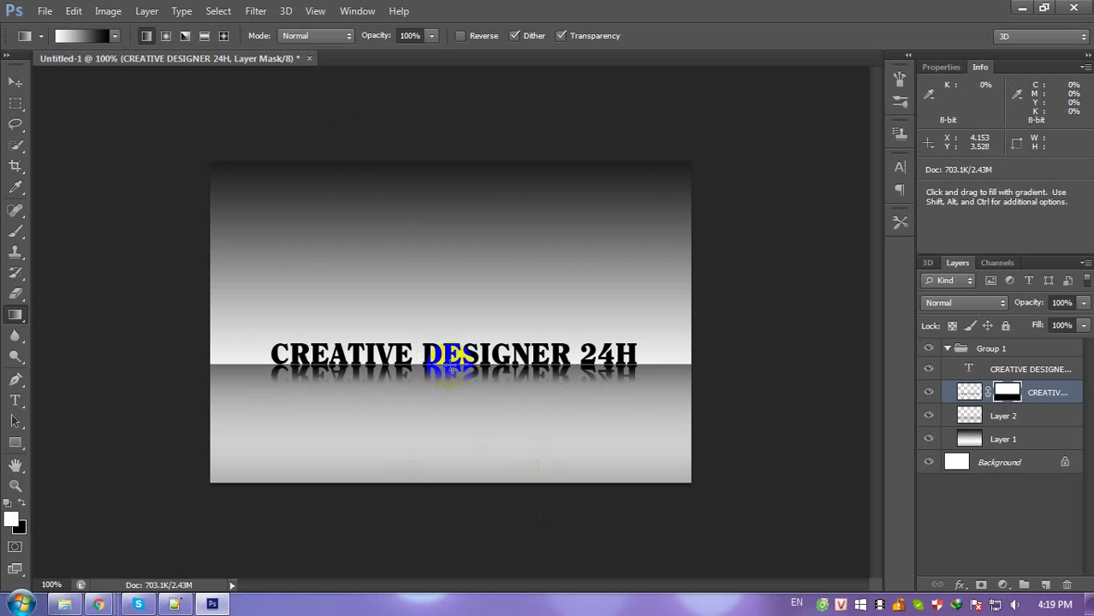
Lower the masked reflection layer's Fill to 46%.
click(968, 392)
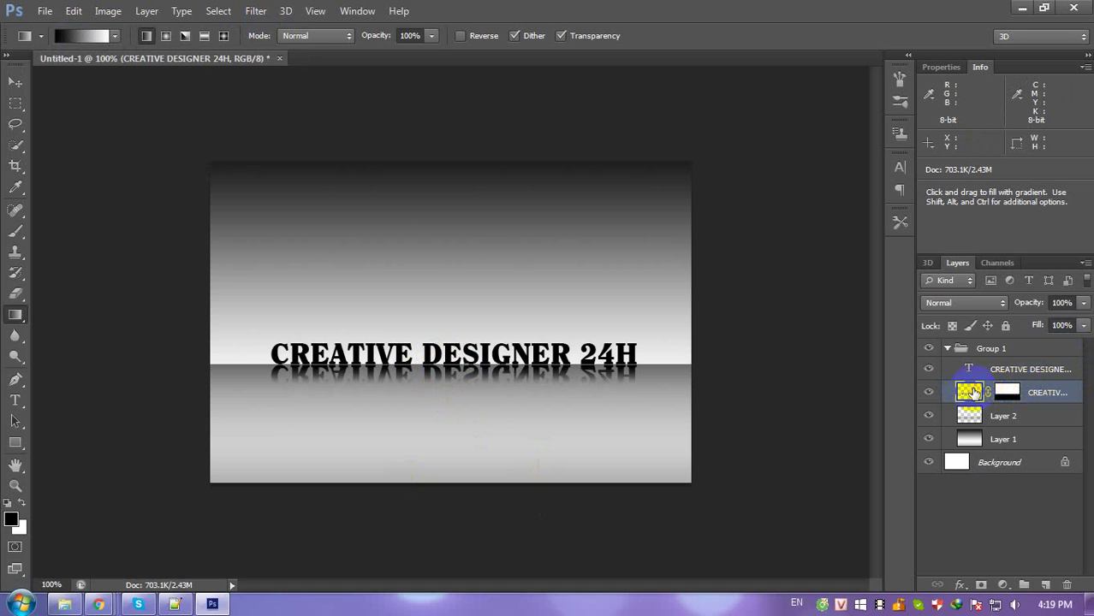
click(1083, 325)
drag(1084, 344, 1048, 347)
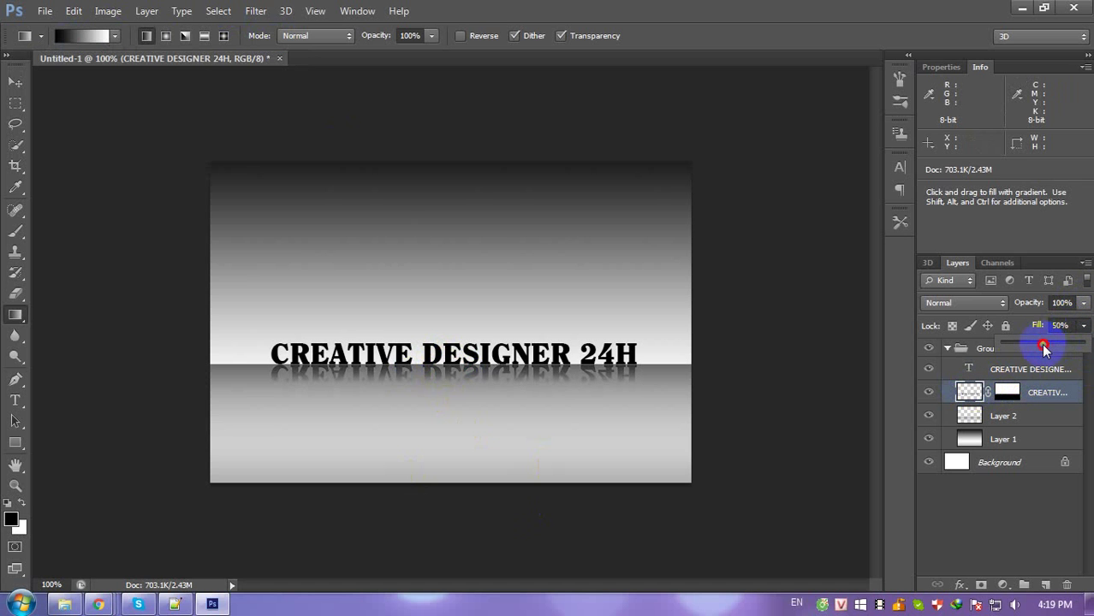
drag(1042, 346, 1039, 345)
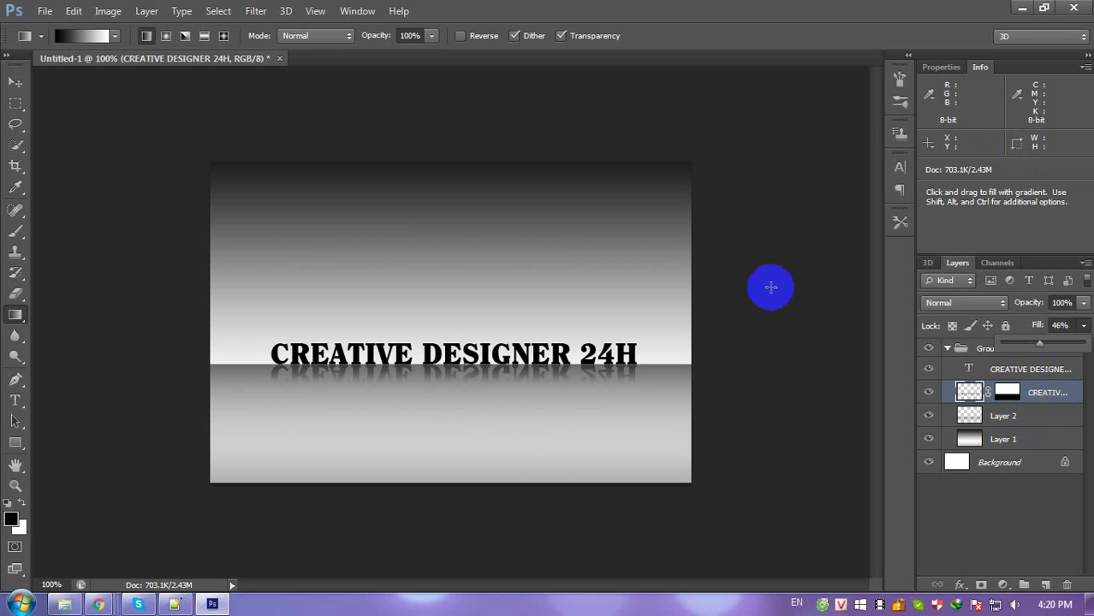
click(1016, 374)
click(1017, 374)
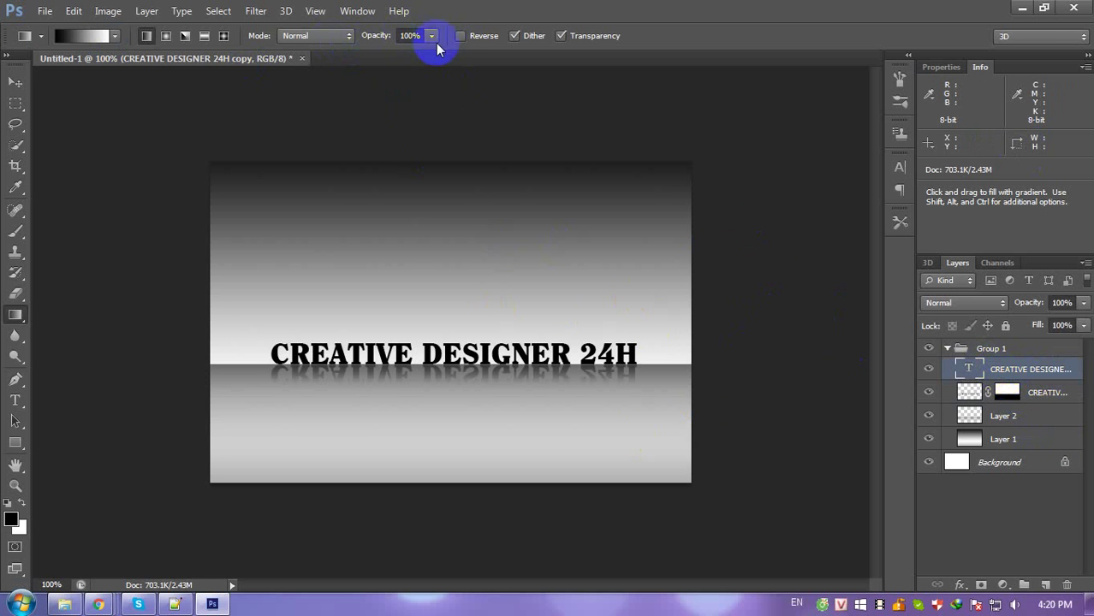
Change the upright title's text colour to bright cyan #08bcf7.
key(t)
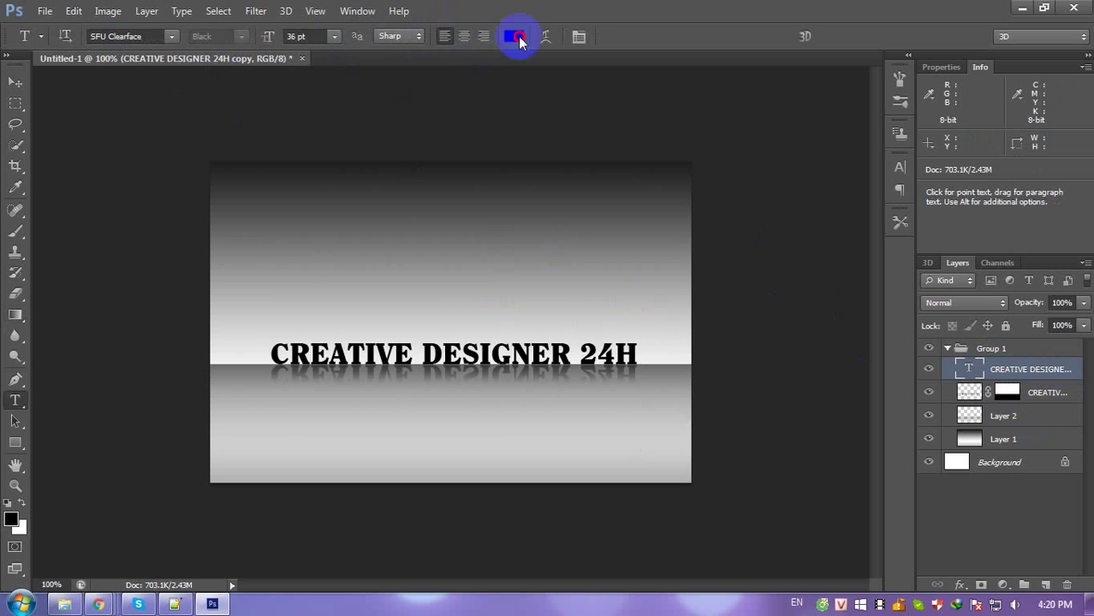
click(514, 36)
drag(513, 92, 664, 71)
click(538, 175)
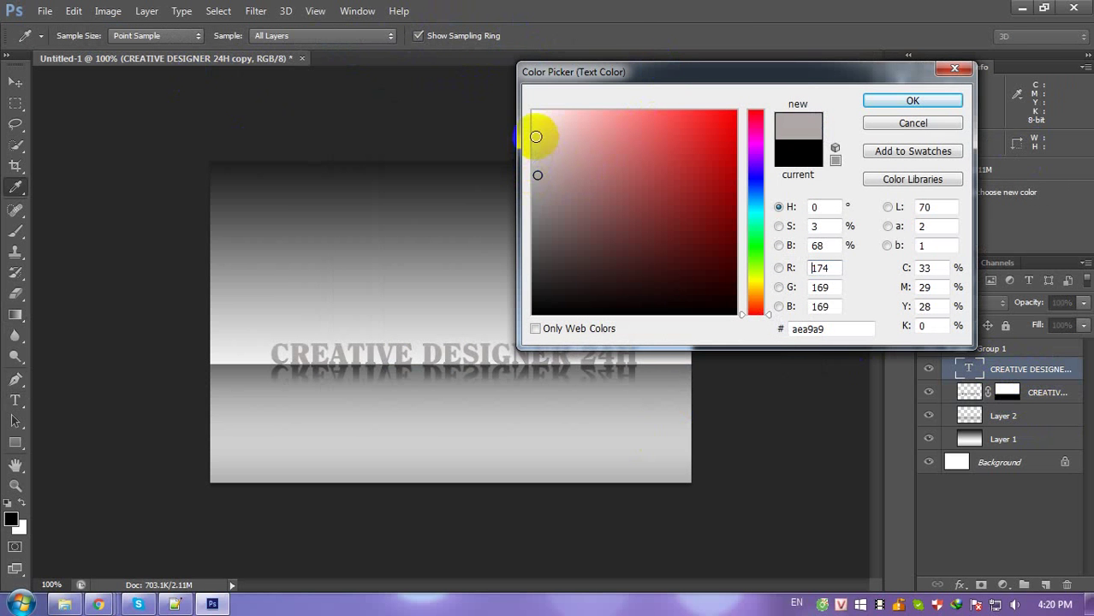
click(535, 134)
click(753, 204)
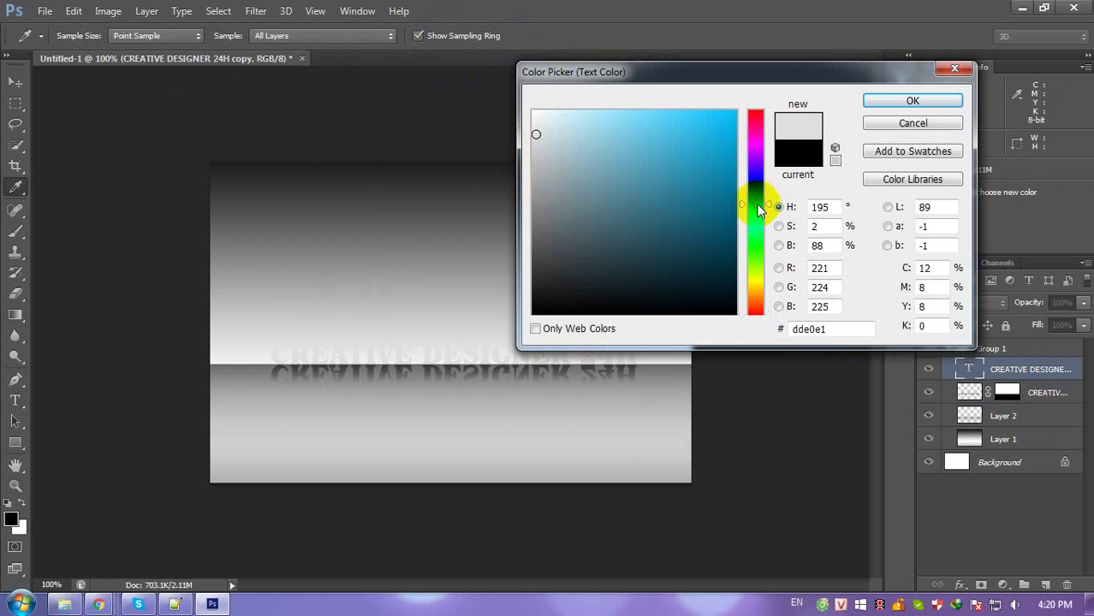
click(730, 134)
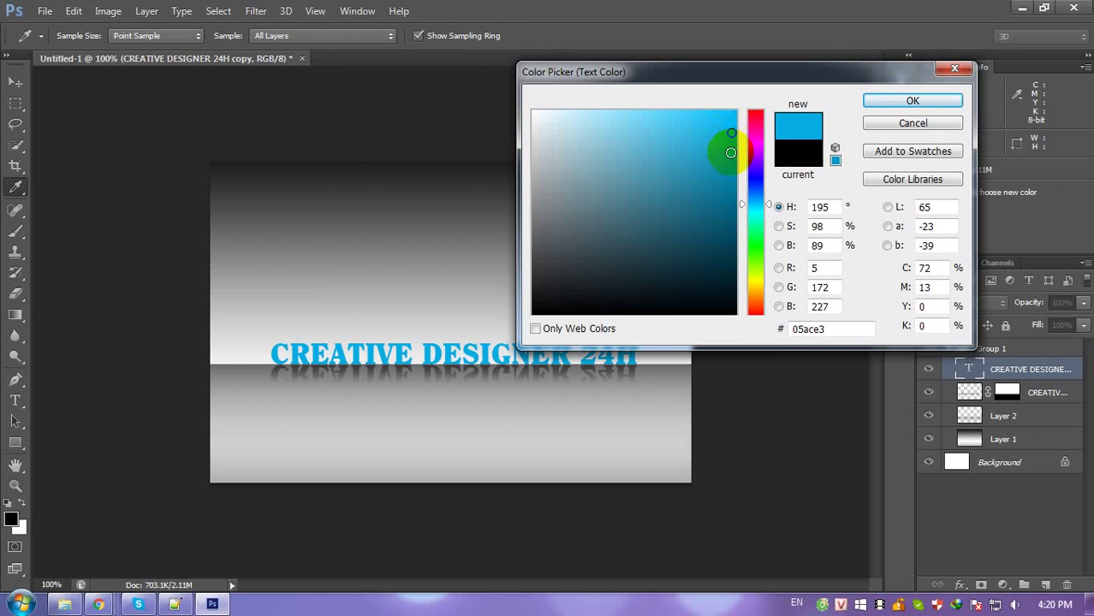
click(734, 117)
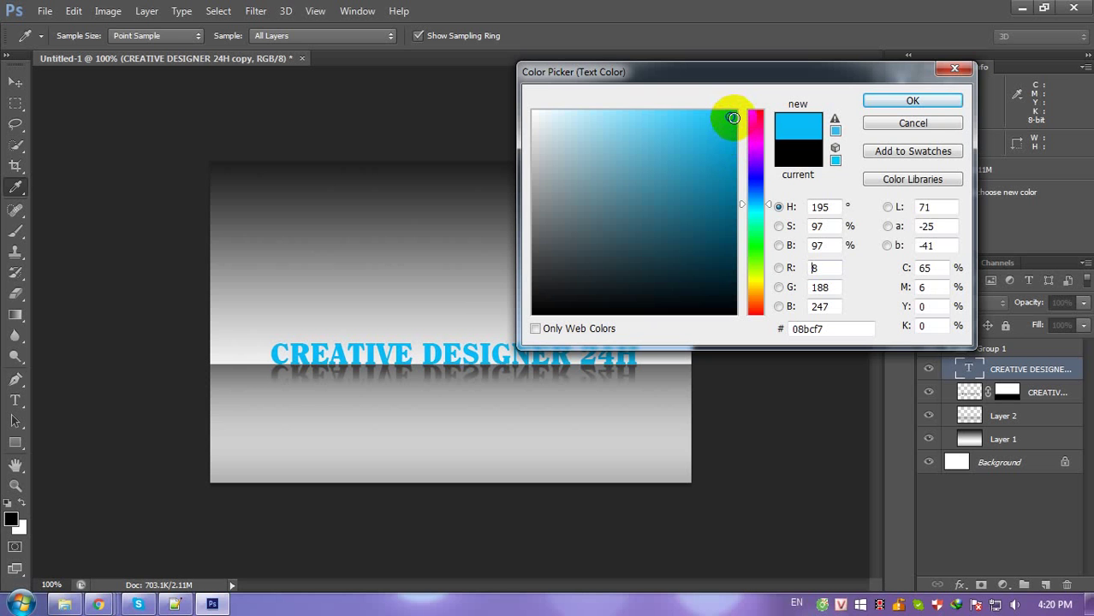
click(890, 102)
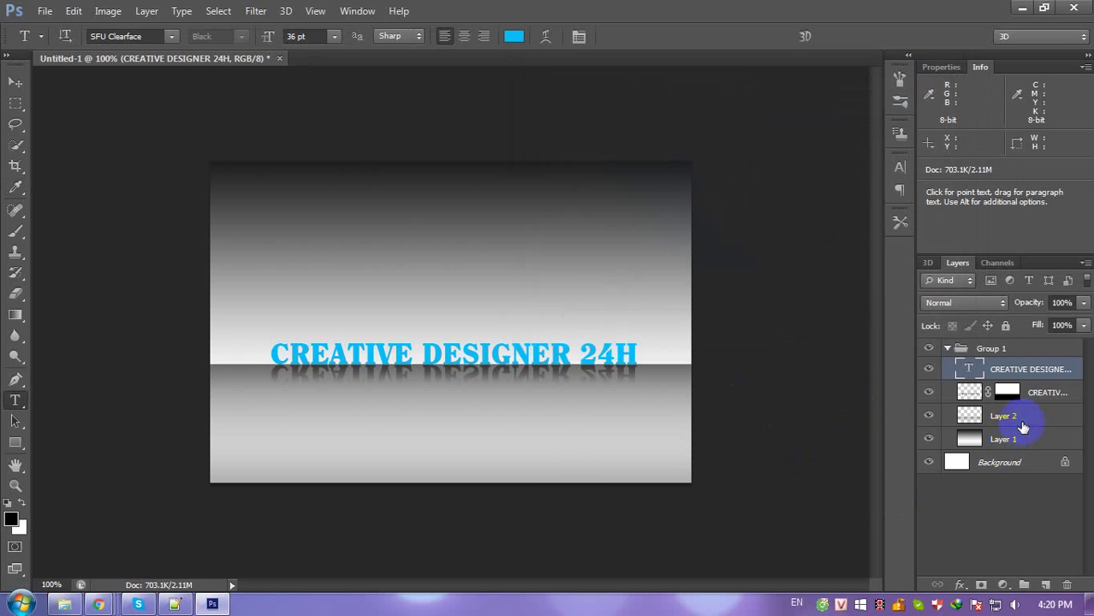
Lower the fill of Layer 2 and the reflection layer together to 25%.
click(1043, 398)
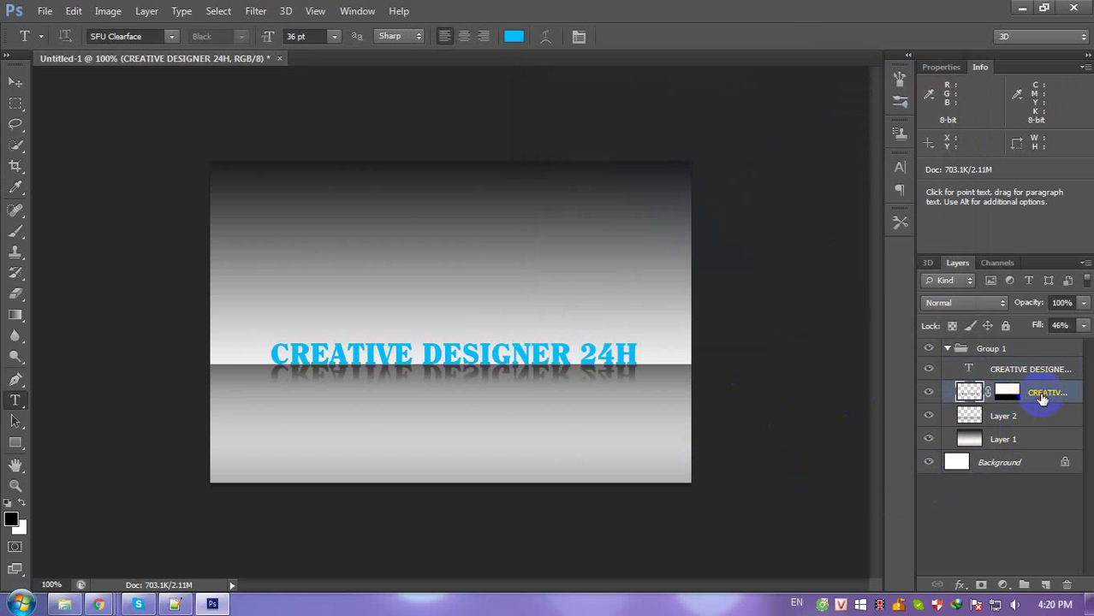
click(970, 418)
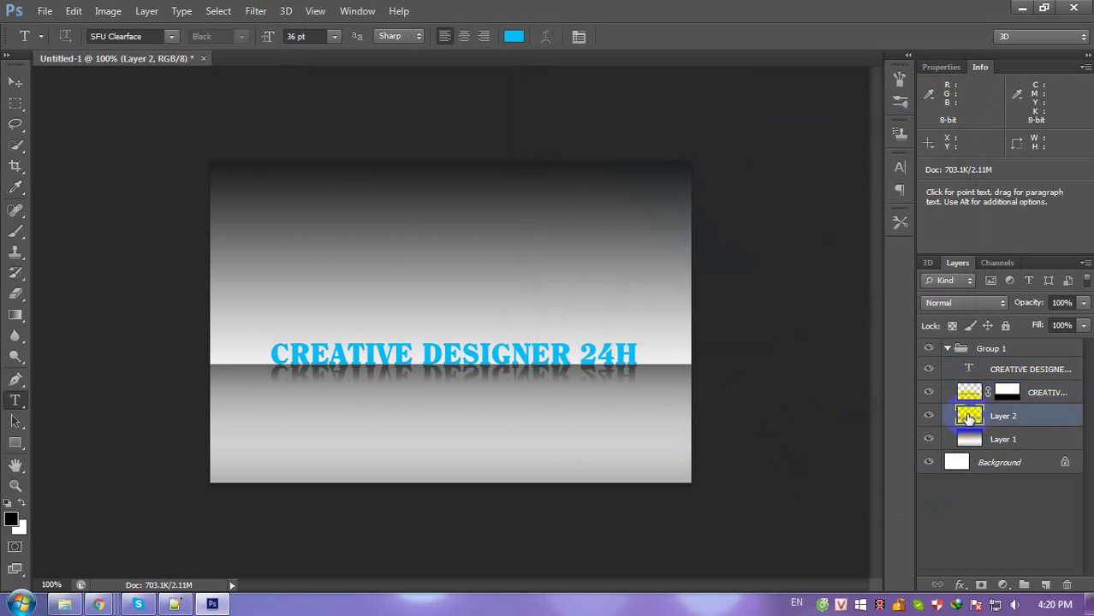
click(1084, 328)
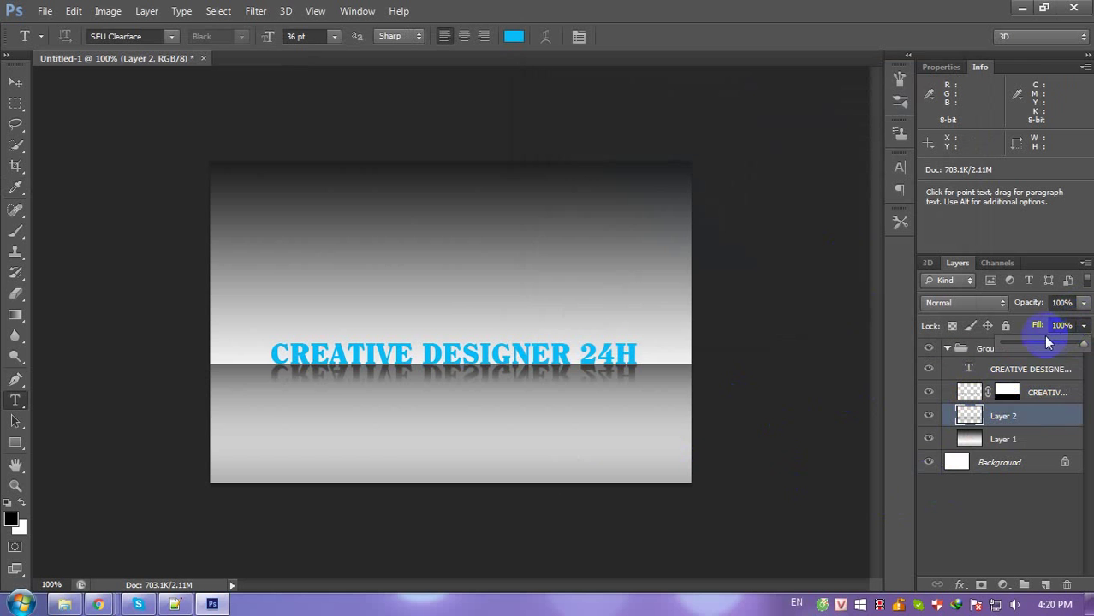
drag(1034, 346, 1080, 342)
click(966, 394)
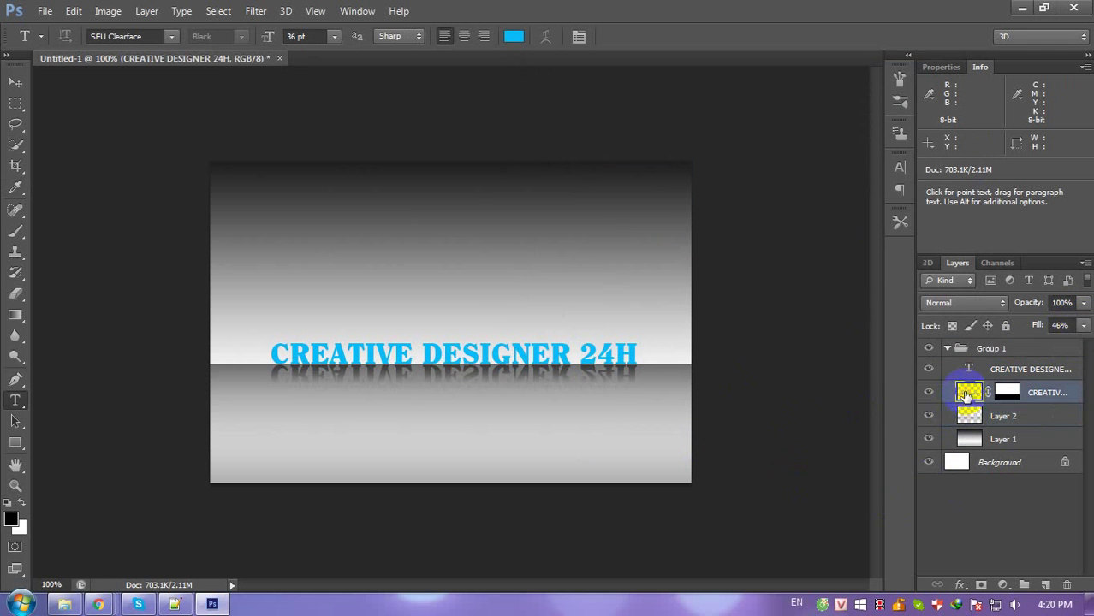
drag(1084, 325, 1025, 345)
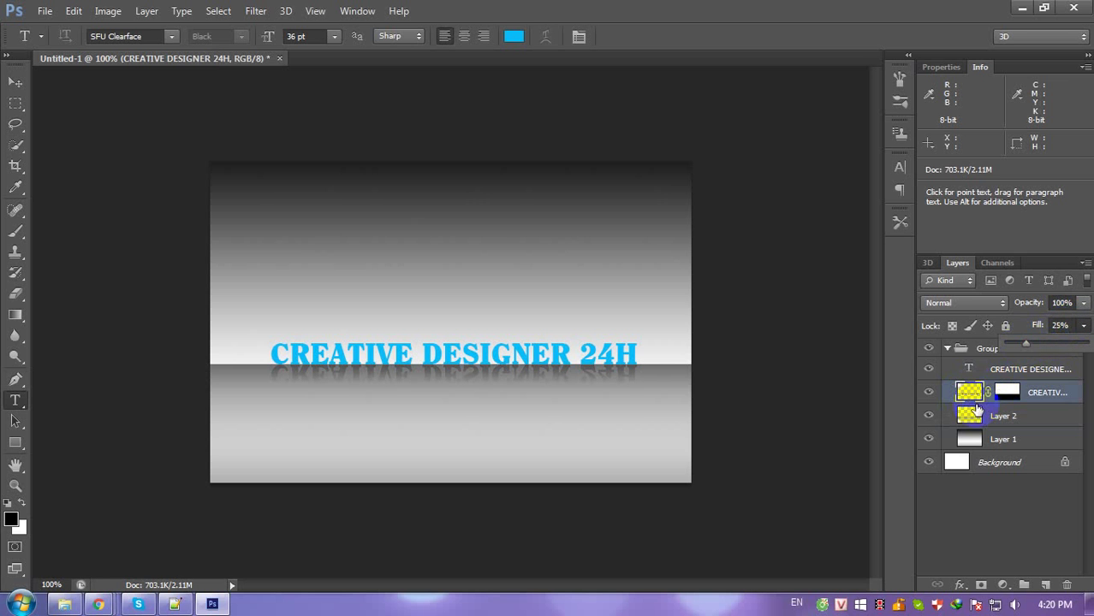
key(v)
drag(954, 393, 973, 415)
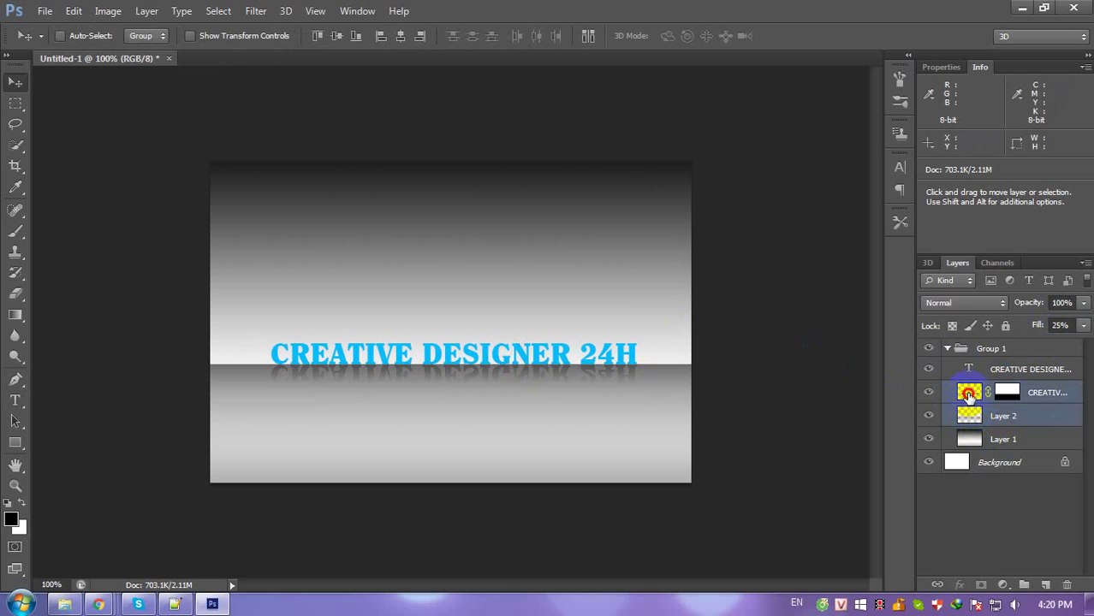
Convert the CREATIVE DESIGNER 24H text and its reflection into one smart object.
shift+click(978, 367)
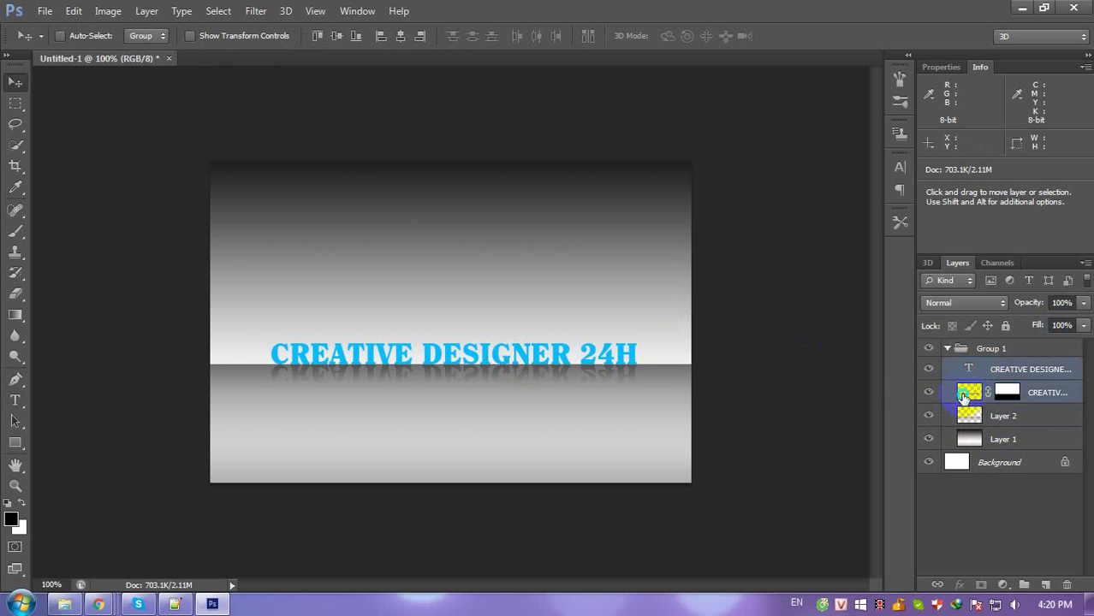
right_click(964, 396)
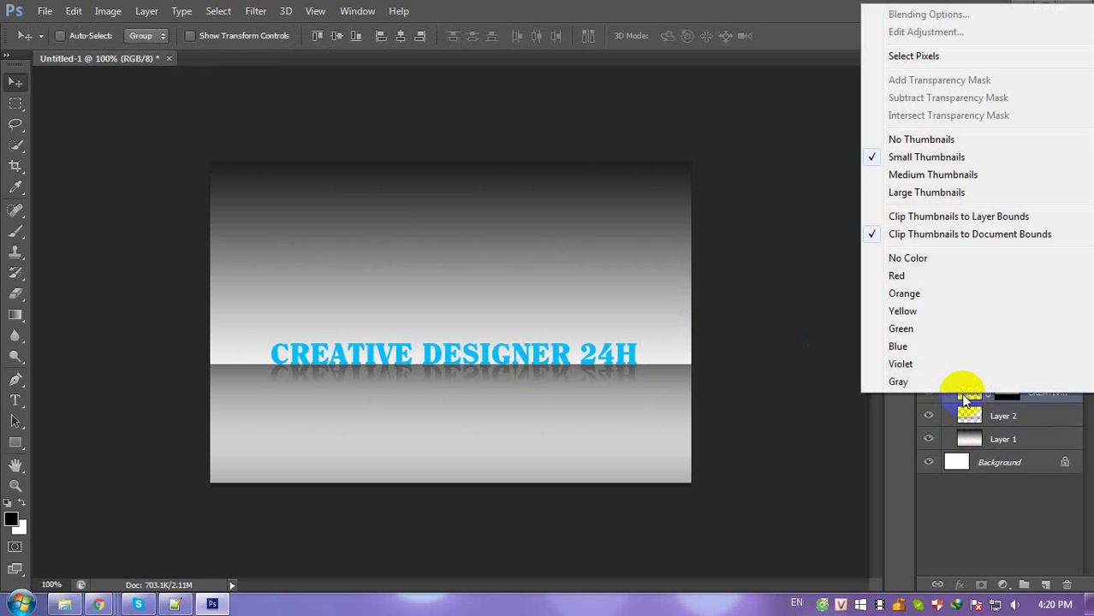
click(1045, 407)
right_click(1033, 372)
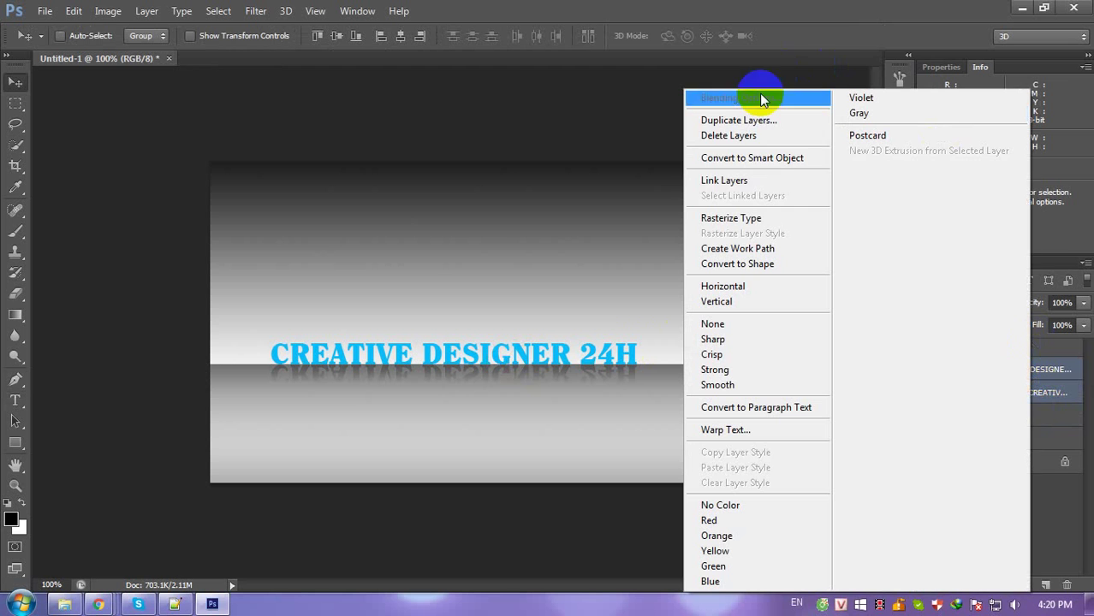
click(743, 158)
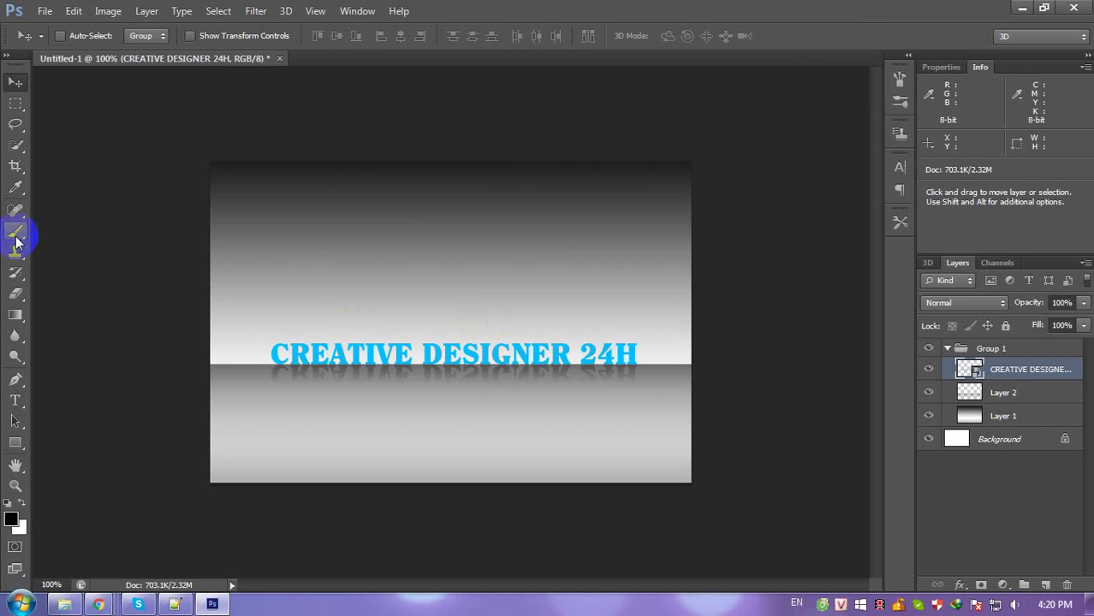
click(79, 15)
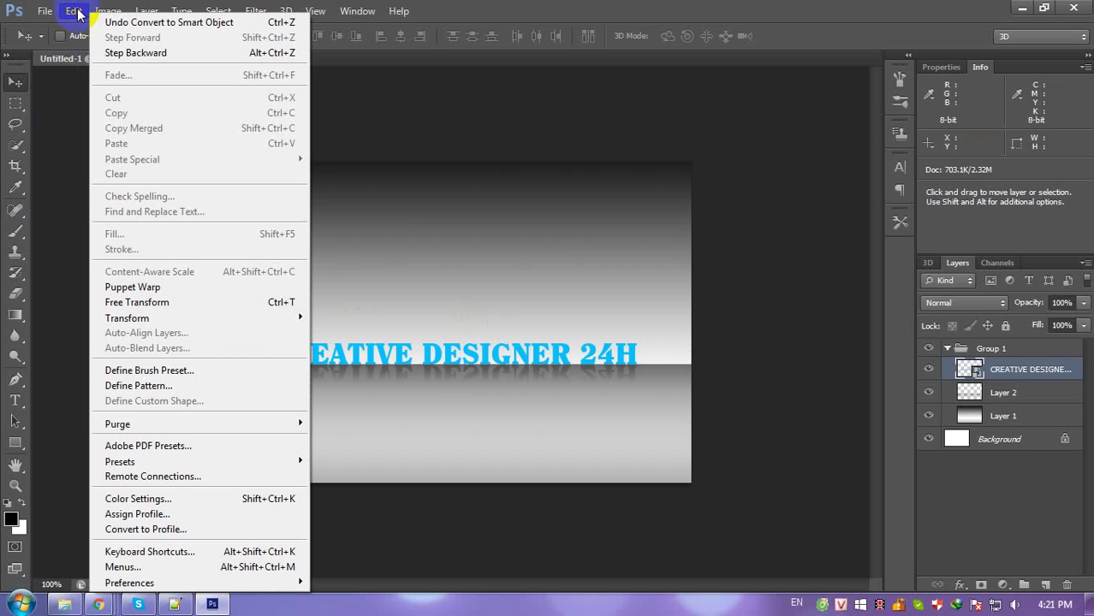
Apply Edit > Transform > Warp to the text smart object and drag mesh points to bend it.
click(79, 15)
click(108, 10)
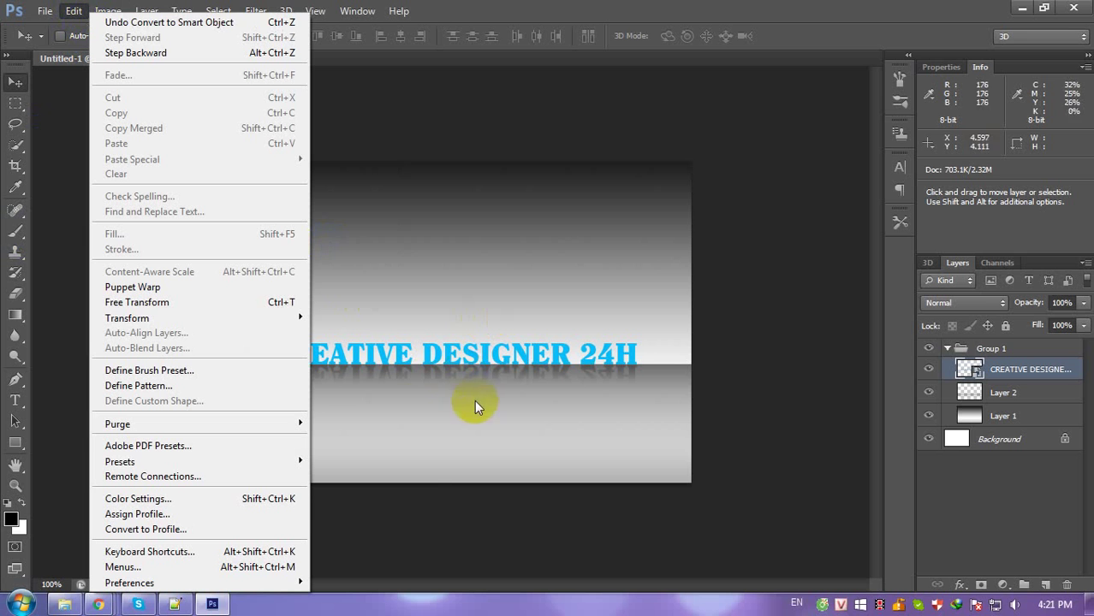
mouse_move(127, 318)
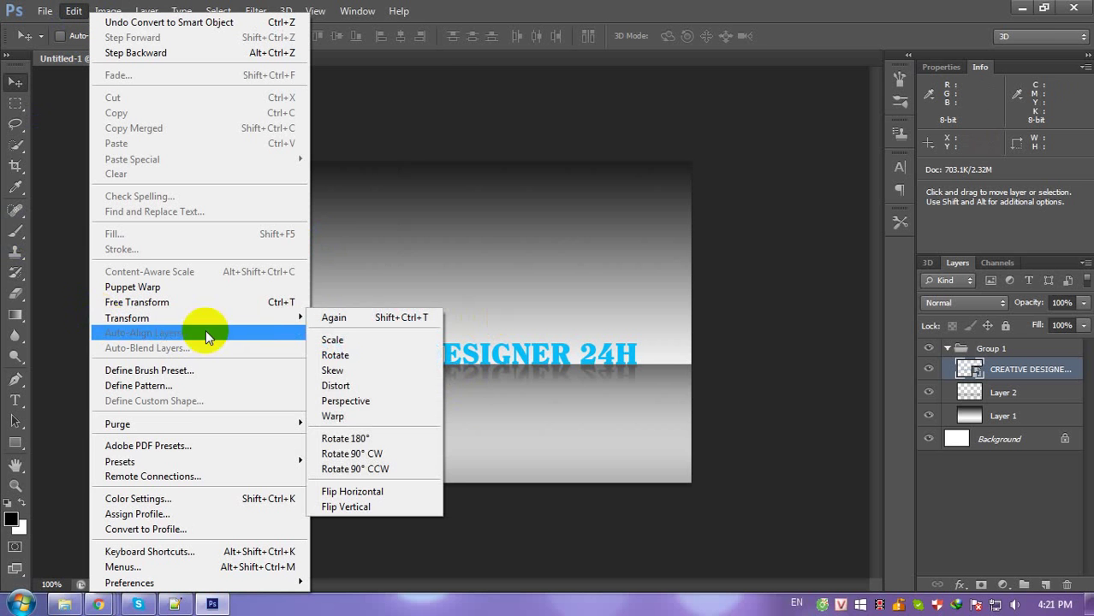
click(330, 416)
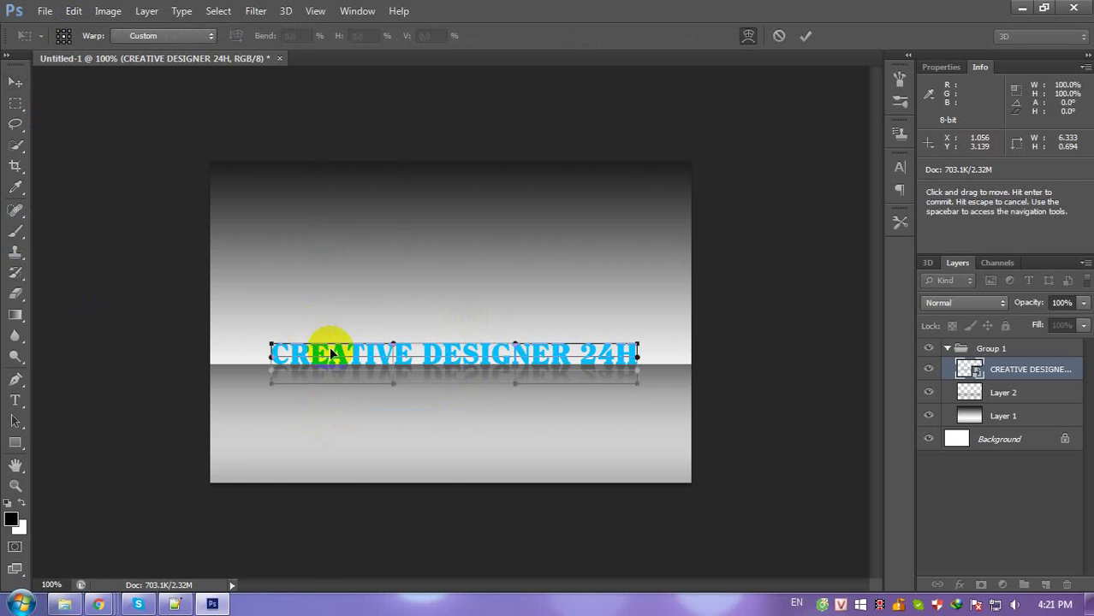
mouse_move(372, 357)
mouse_down()
mouse_move(376, 370)
mouse_move(419, 353)
mouse_move(395, 360)
mouse_move(396, 393)
mouse_move(387, 369)
mouse_move(393, 449)
mouse_up()
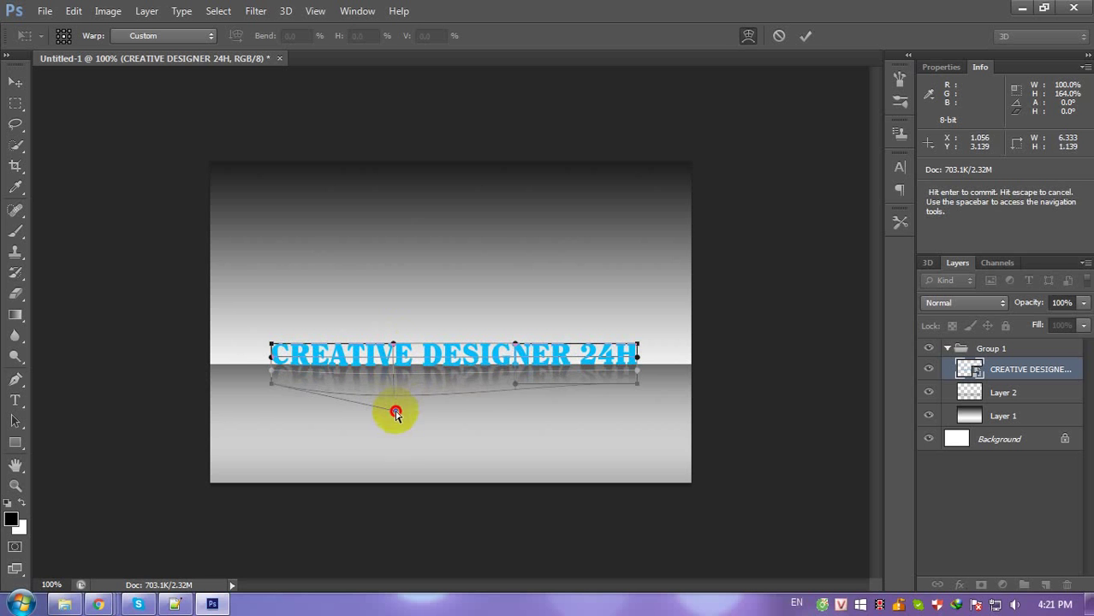
drag(391, 347, 378, 330)
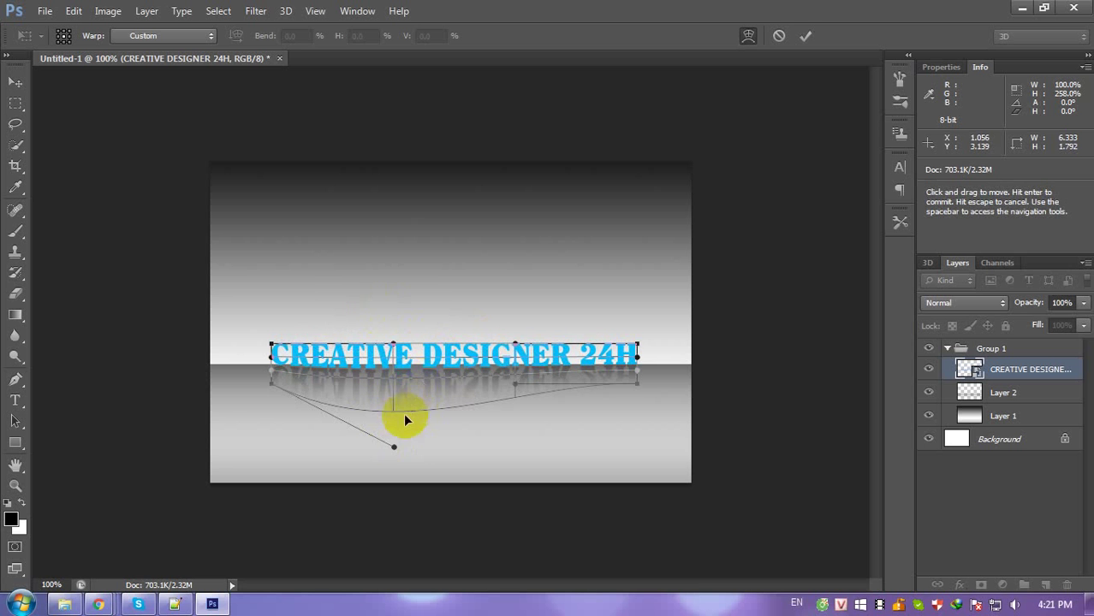
mouse_move(406, 419)
mouse_down()
mouse_move(398, 429)
mouse_move(396, 370)
mouse_up()
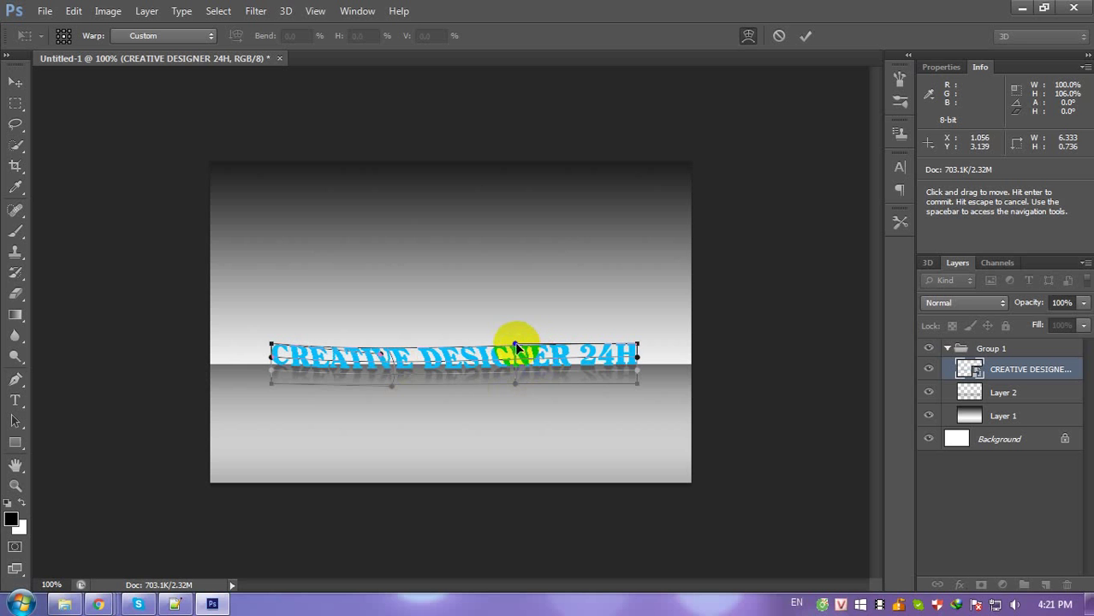
drag(516, 346, 415, 359)
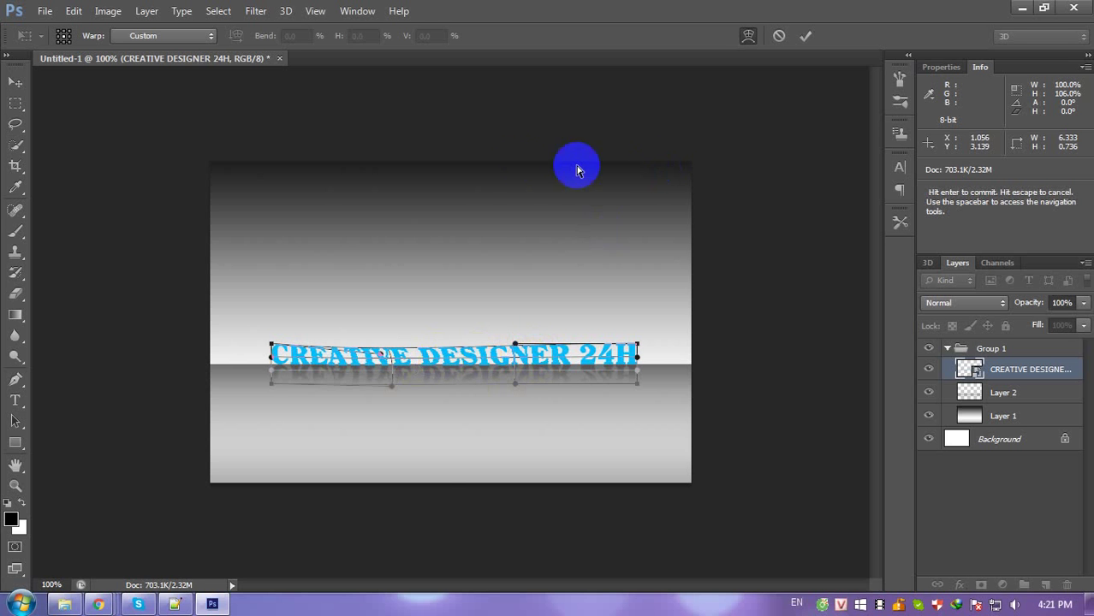
click(356, 10)
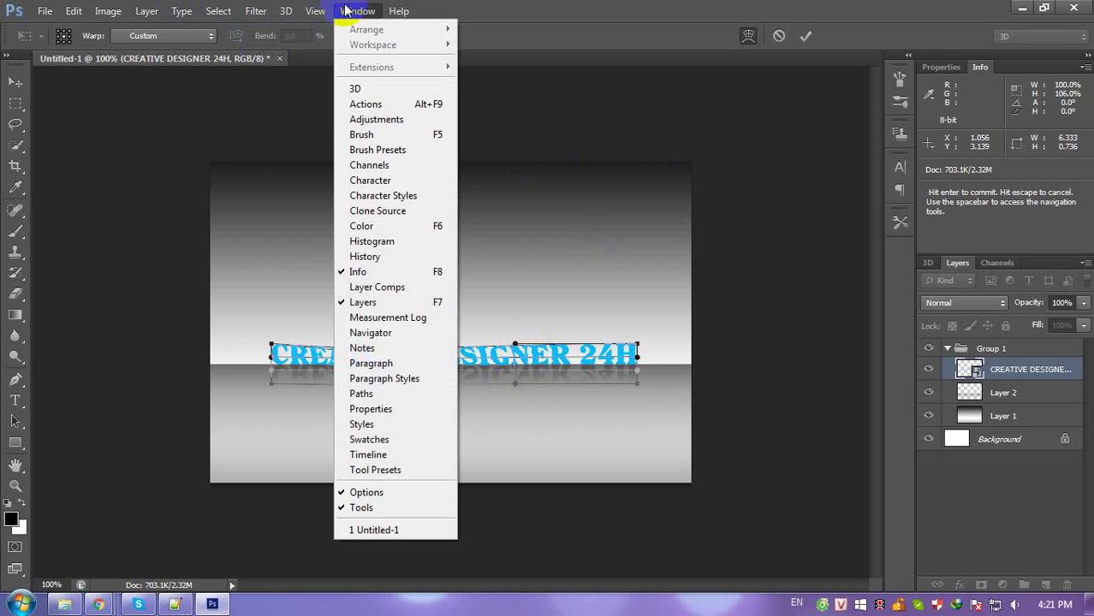
In the History panel, revert to the last Fill Opacity Change state.
click(387, 104)
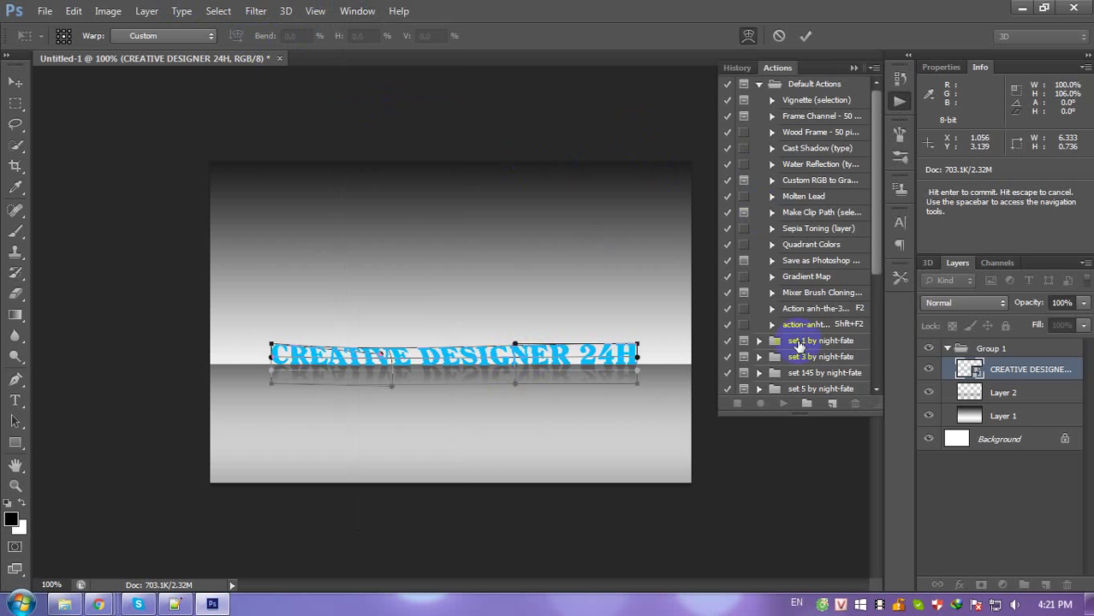
click(734, 69)
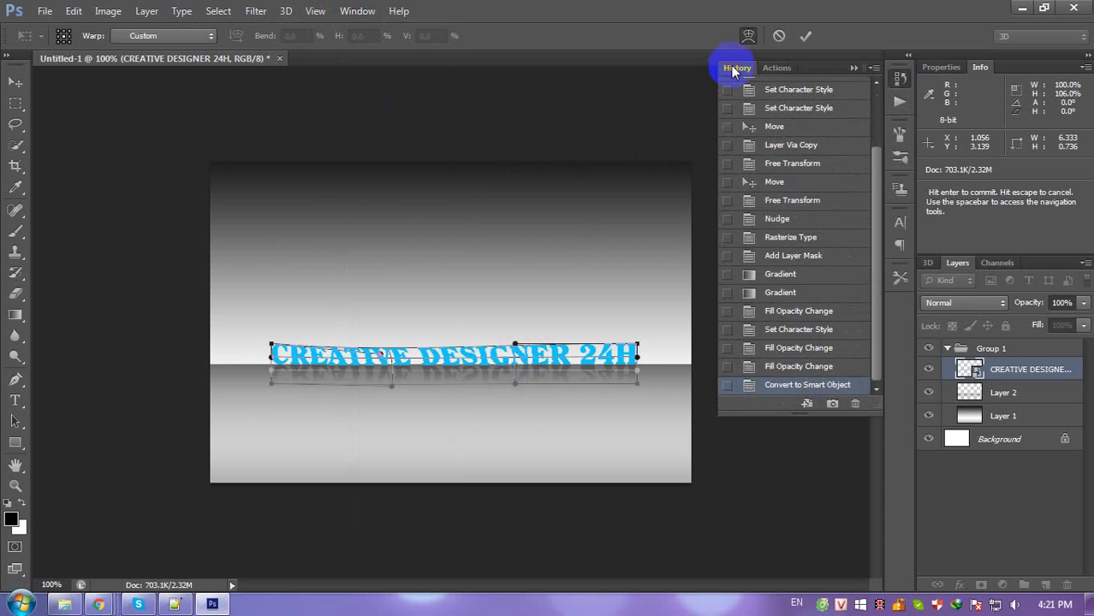
click(786, 370)
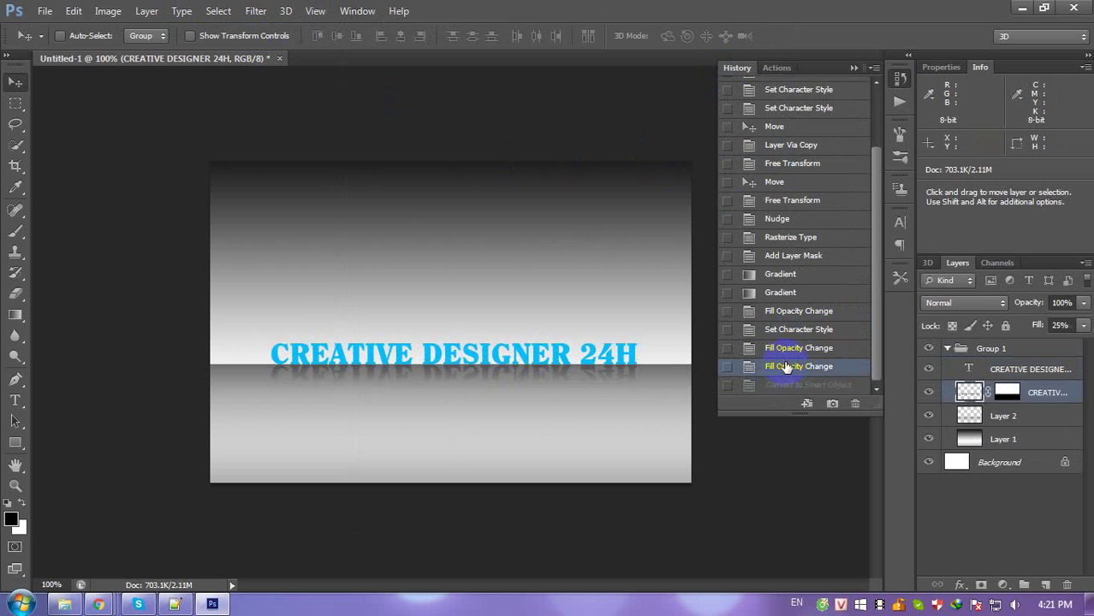
Convert the text and reflection layers to a smart object, then rasterize it.
ctrl+click(1026, 369)
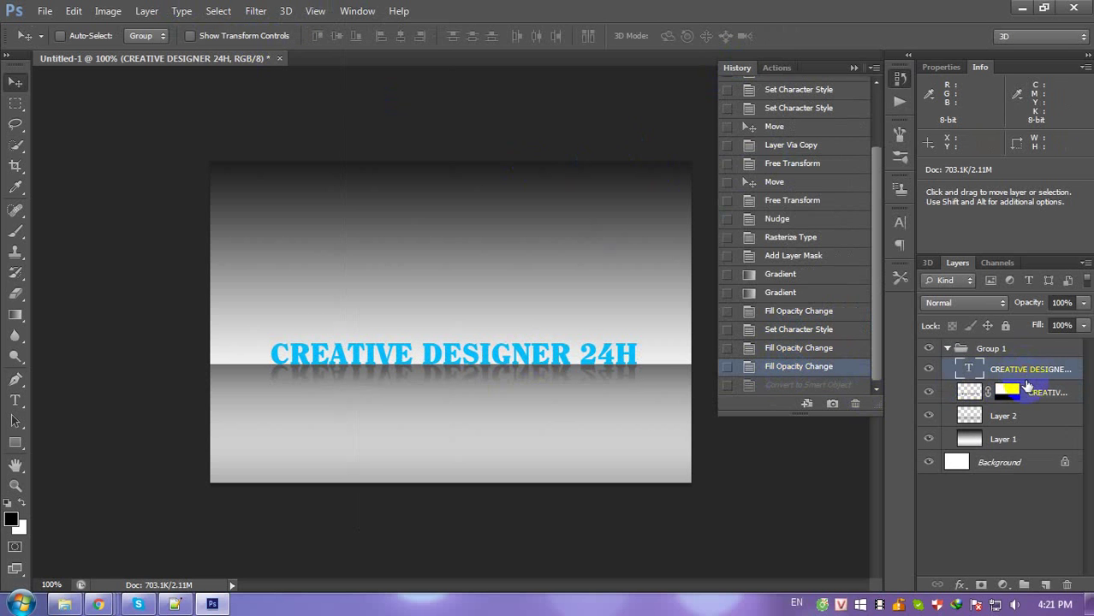
right_click(1031, 391)
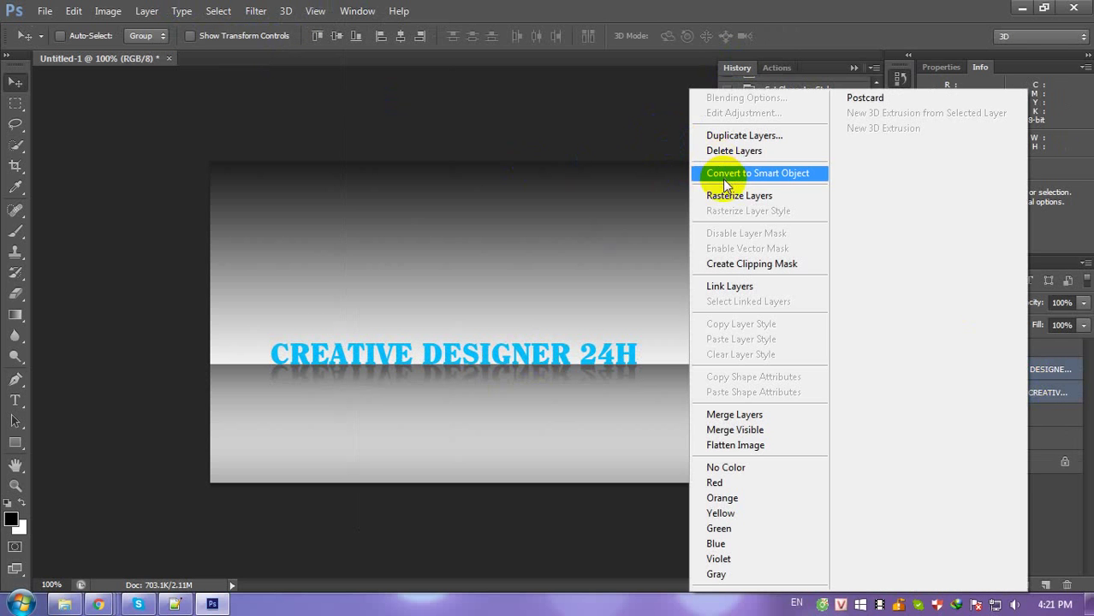
click(725, 181)
right_click(1010, 377)
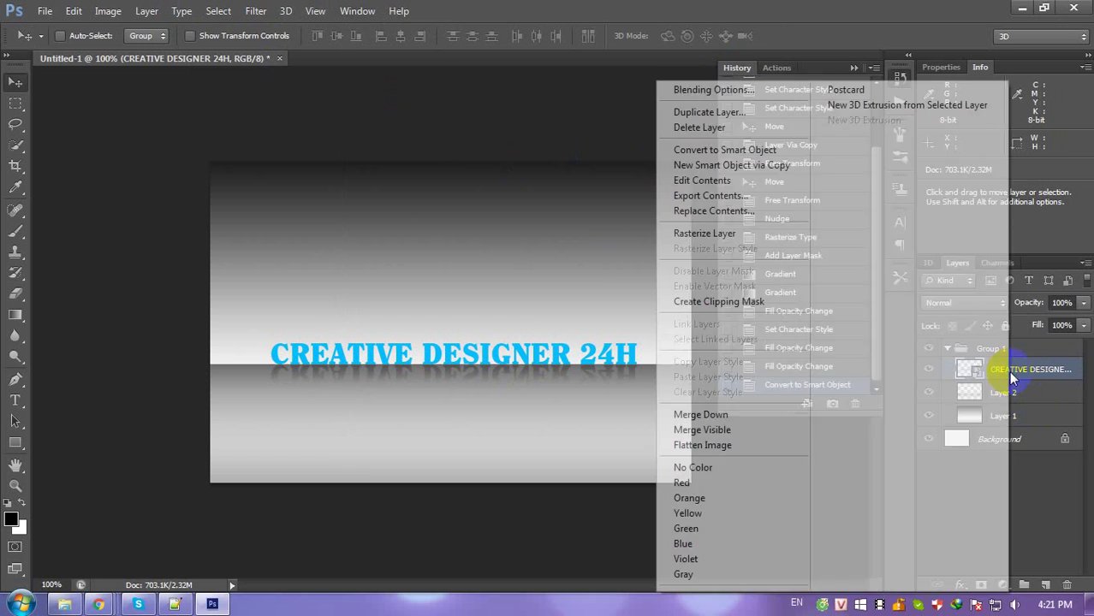
click(695, 234)
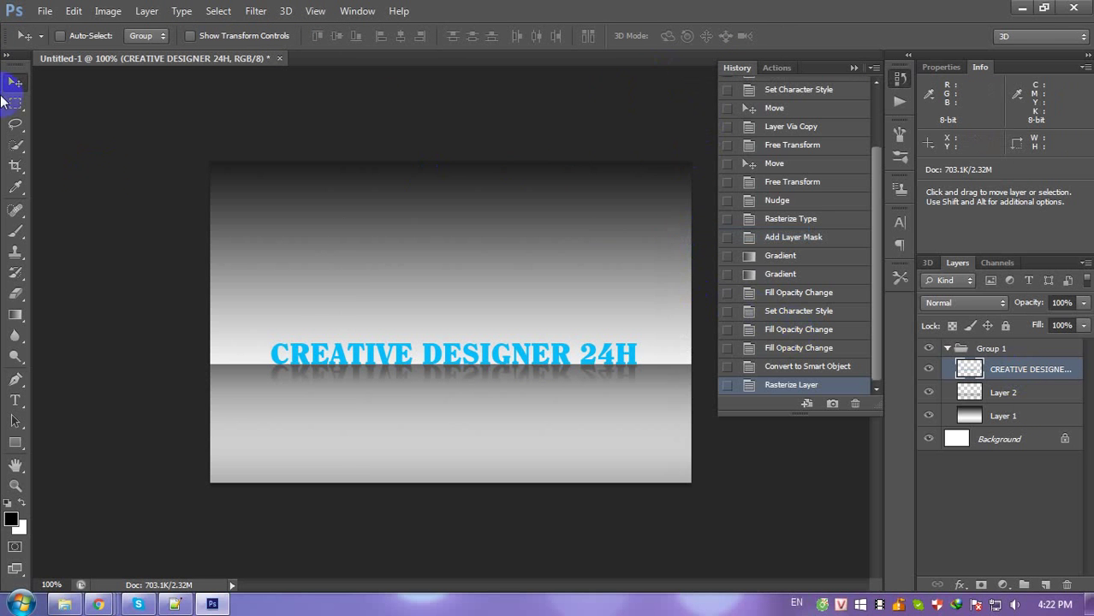
Start a warp on the rasterized text, then switch to free transform with Bicubic Smoother interpolation.
click(75, 11)
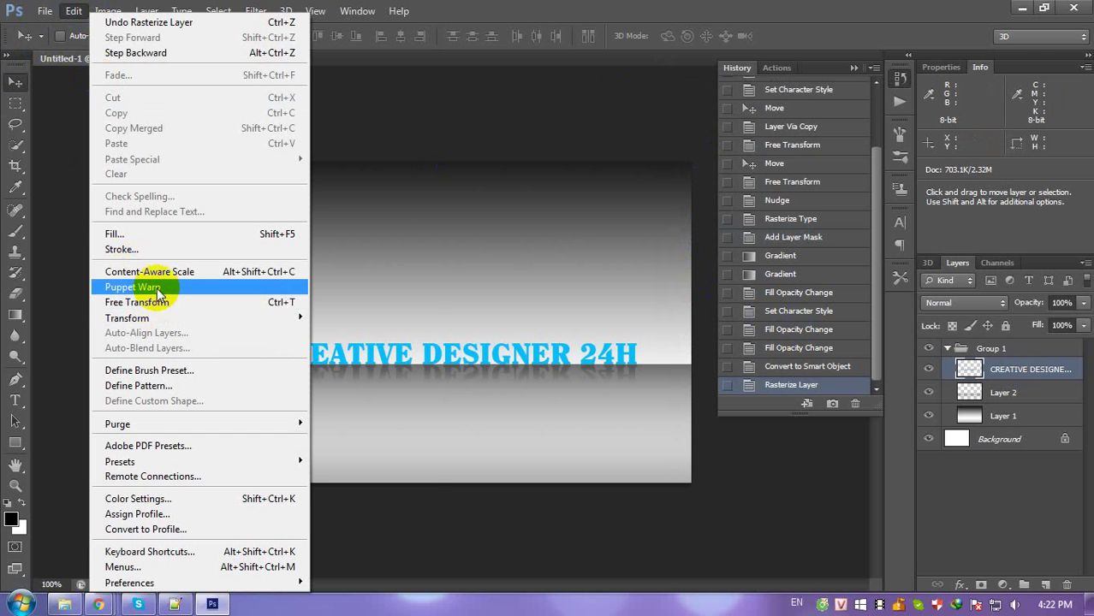
mouse_move(127, 317)
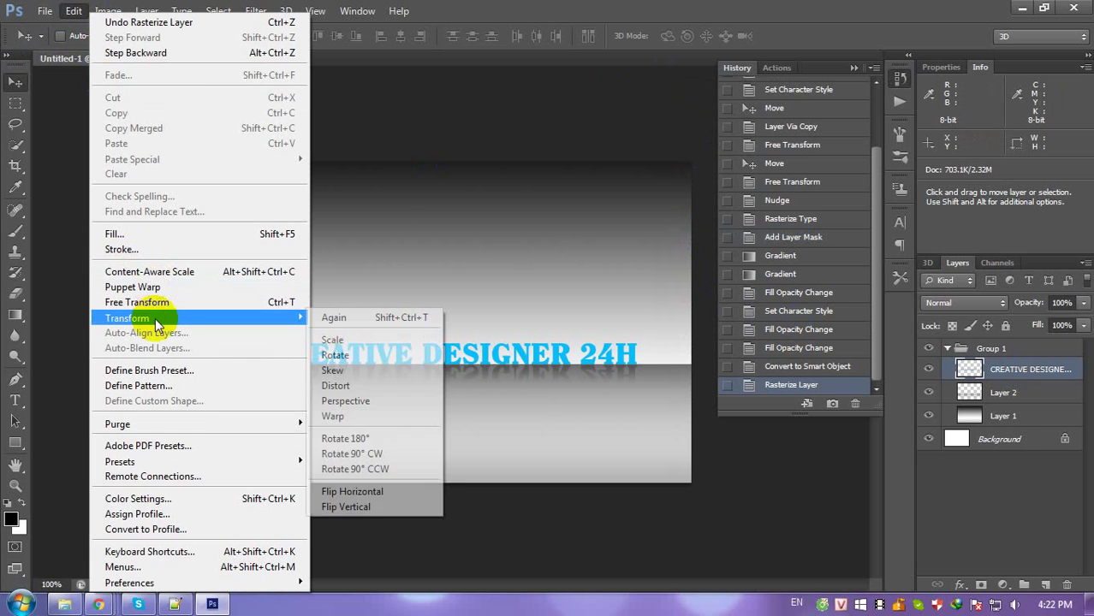
click(333, 417)
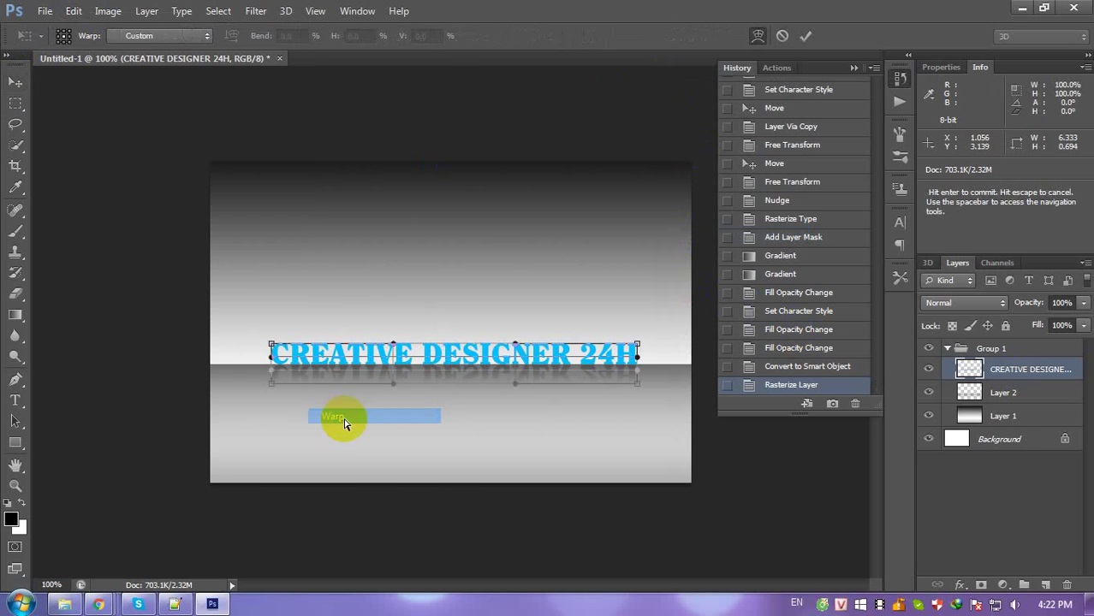
click(757, 36)
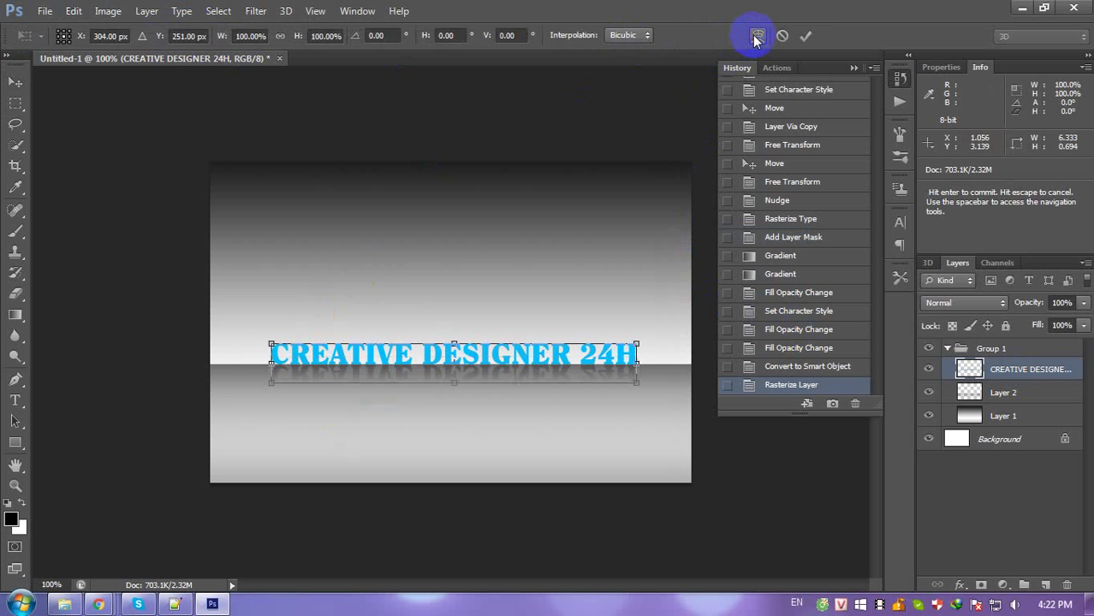
click(756, 36)
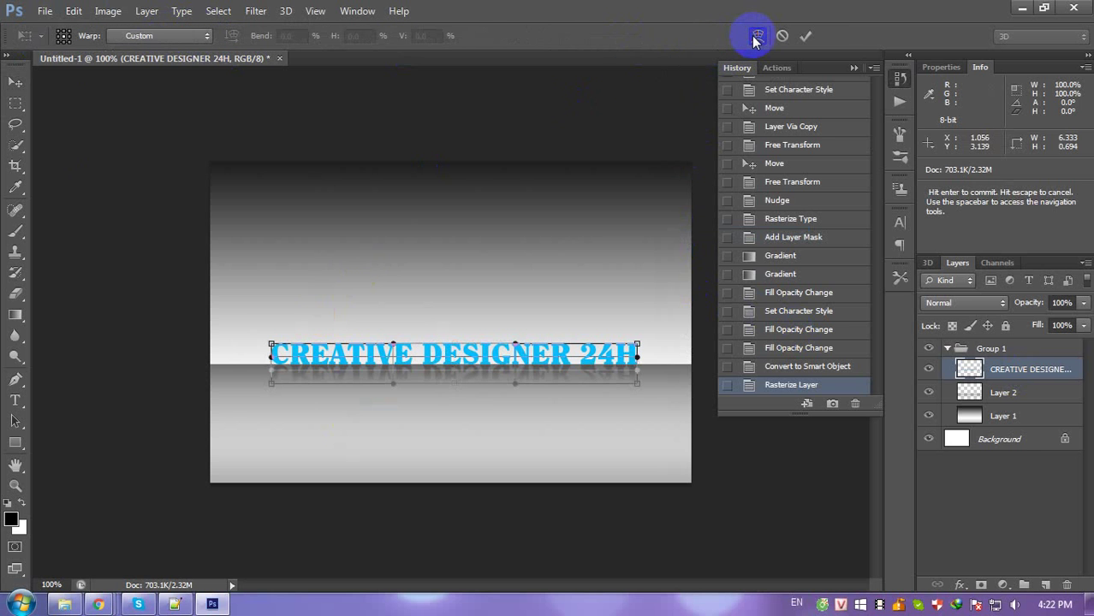
right_click(457, 353)
click(430, 364)
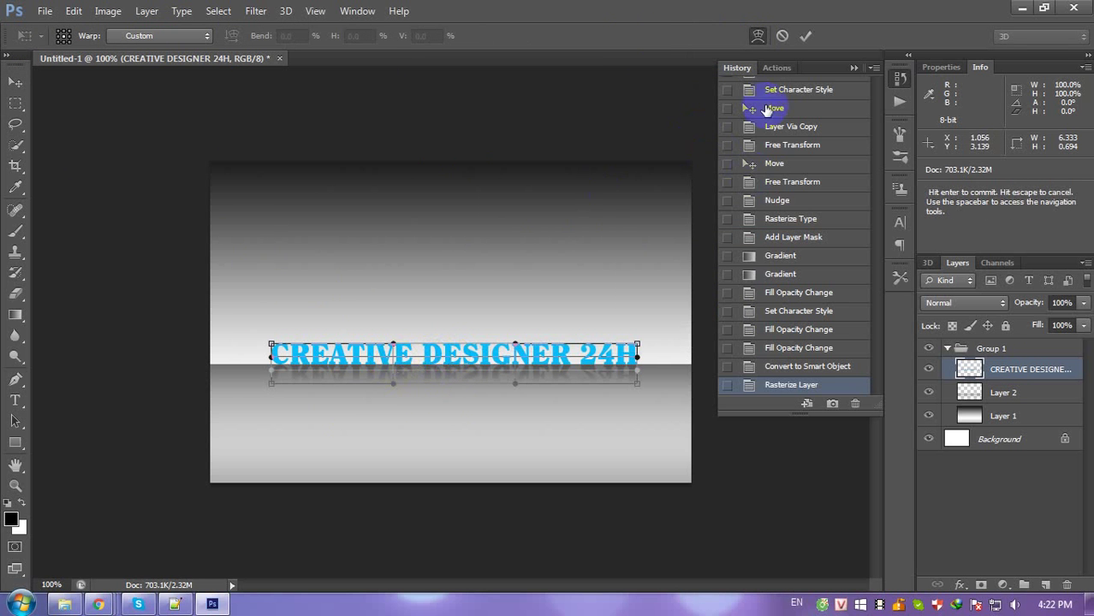
click(758, 36)
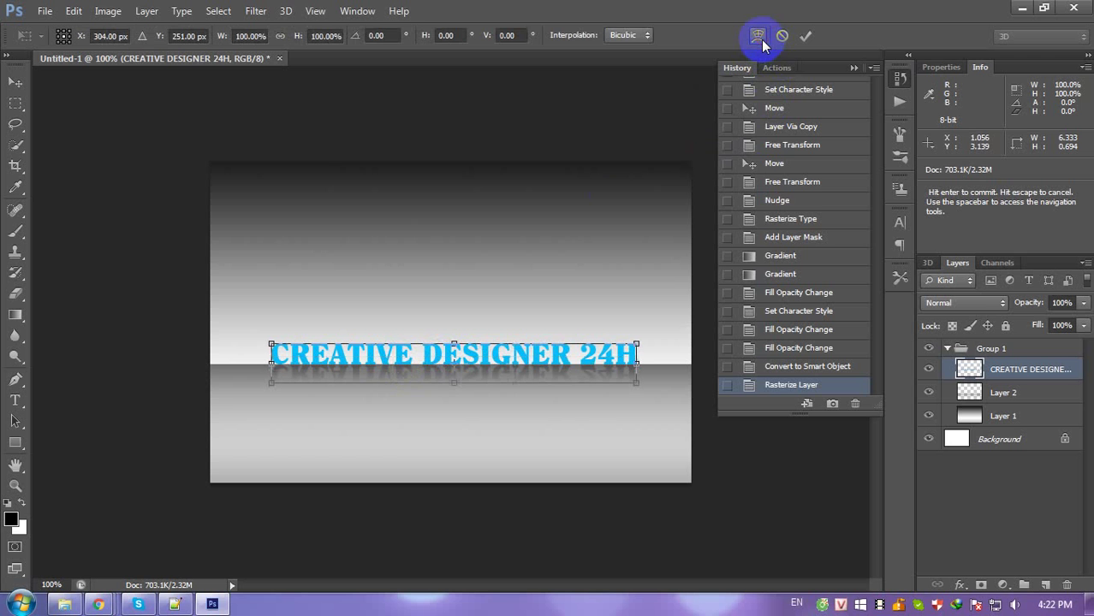
click(627, 35)
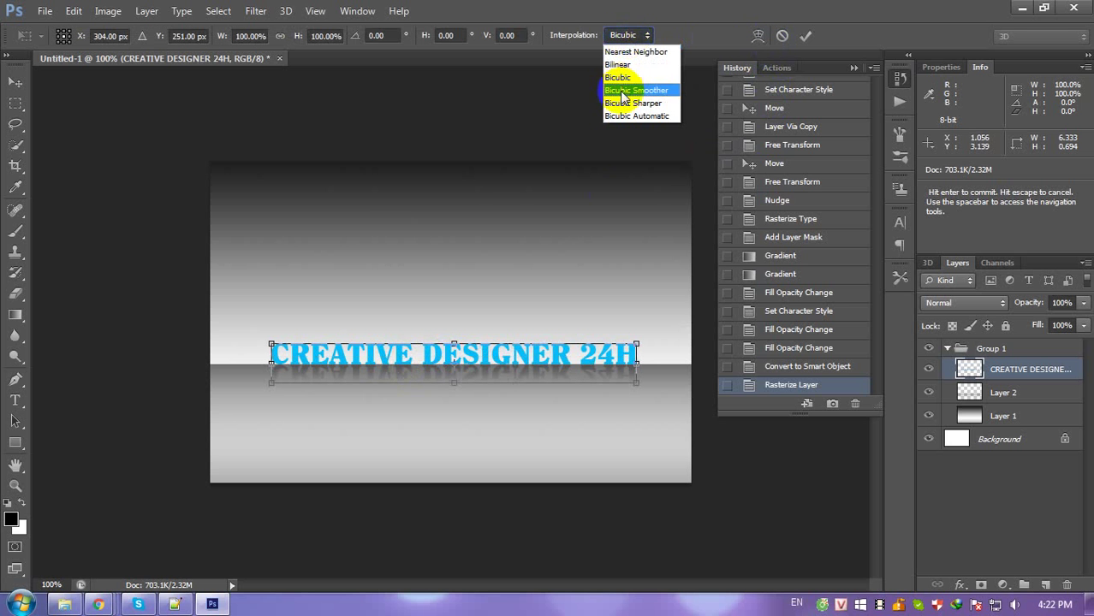
click(623, 91)
Nudge the text higher and bend it into an arched wave, then cancel with Esc.
mouse_move(362, 358)
mouse_down()
mouse_move(358, 367)
mouse_move(359, 338)
mouse_up()
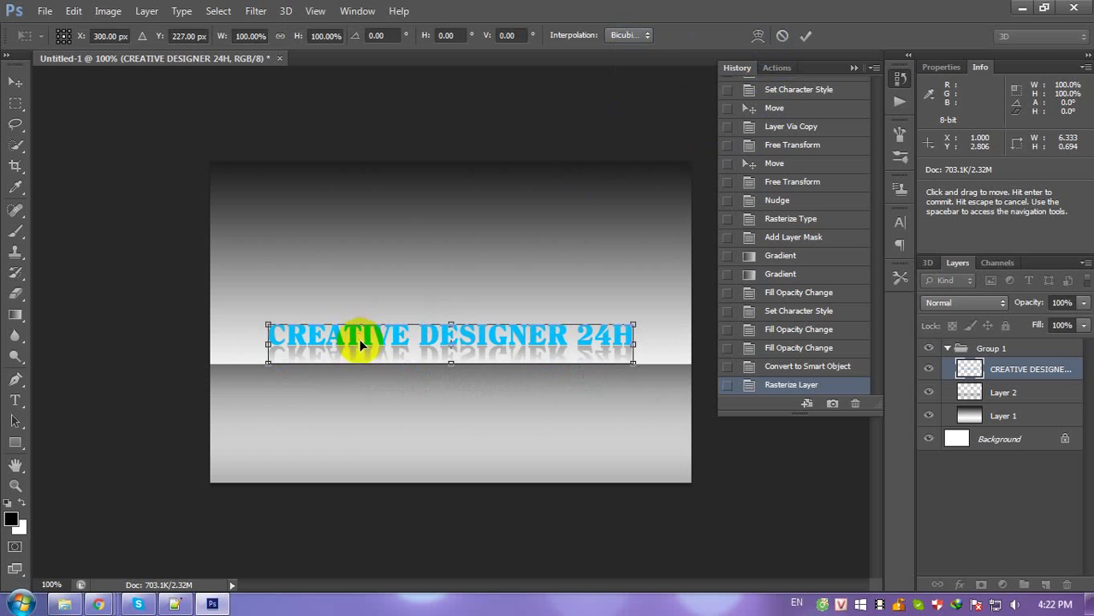
right_click(385, 359)
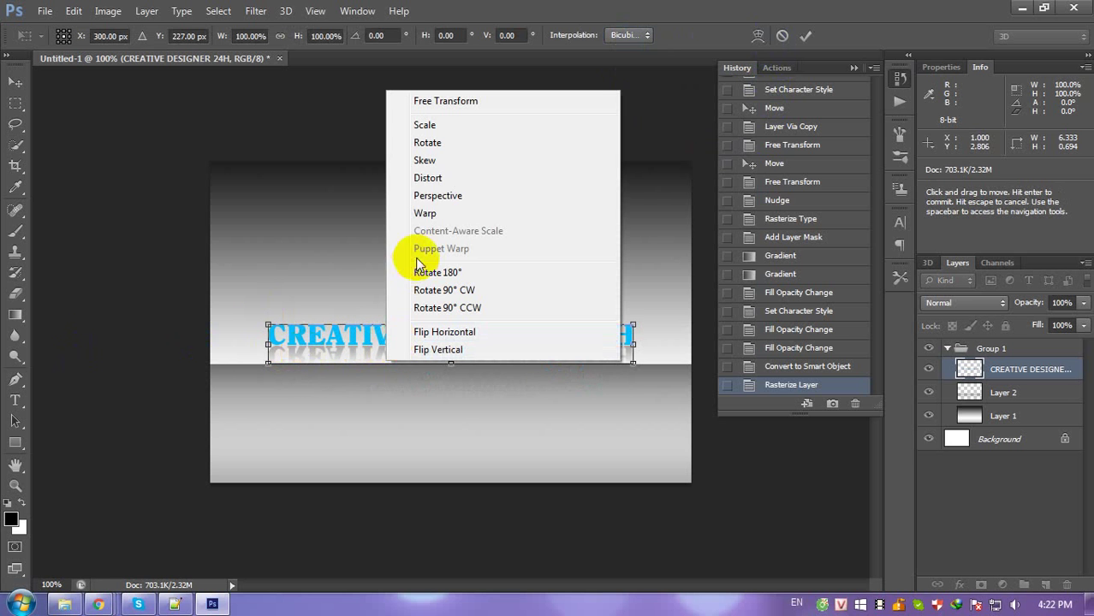
click(426, 215)
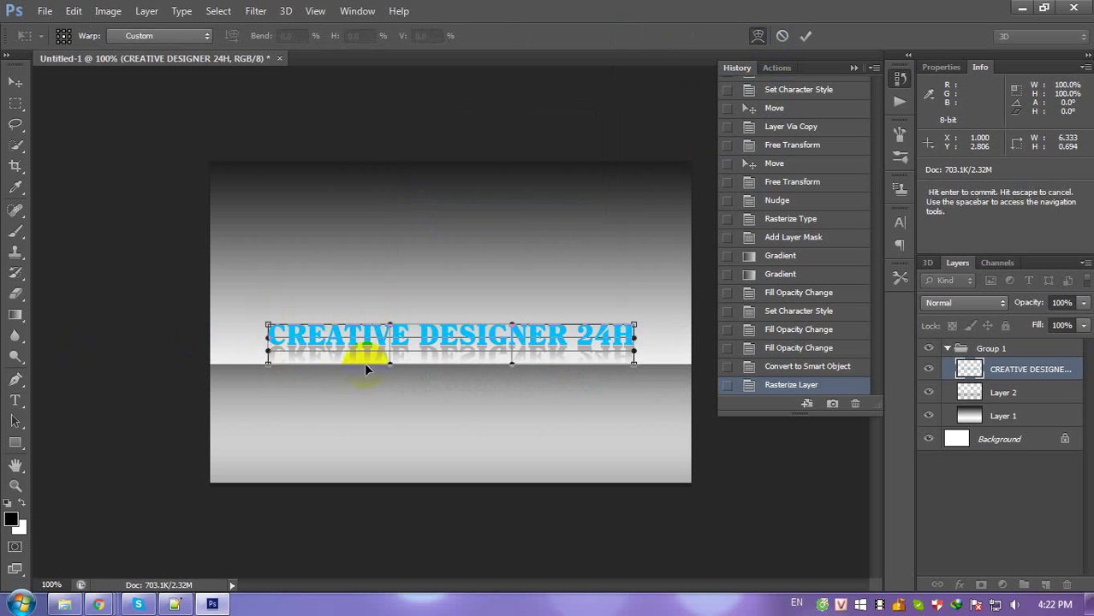
mouse_move(379, 342)
mouse_down()
mouse_move(389, 351)
mouse_move(382, 328)
mouse_up()
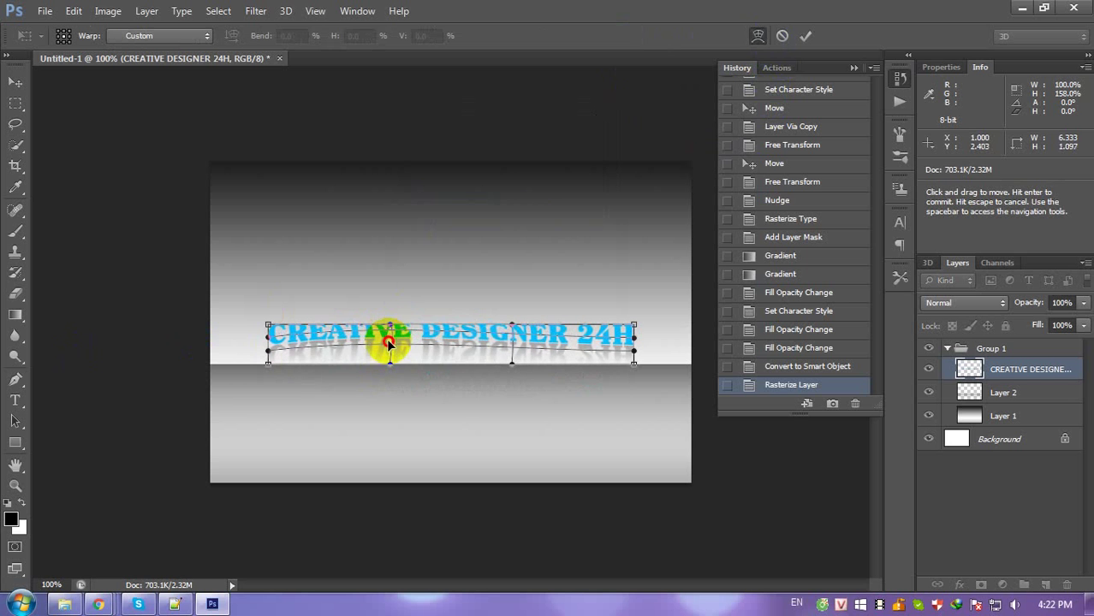
mouse_move(382, 327)
mouse_down()
mouse_move(381, 340)
mouse_move(383, 247)
mouse_up()
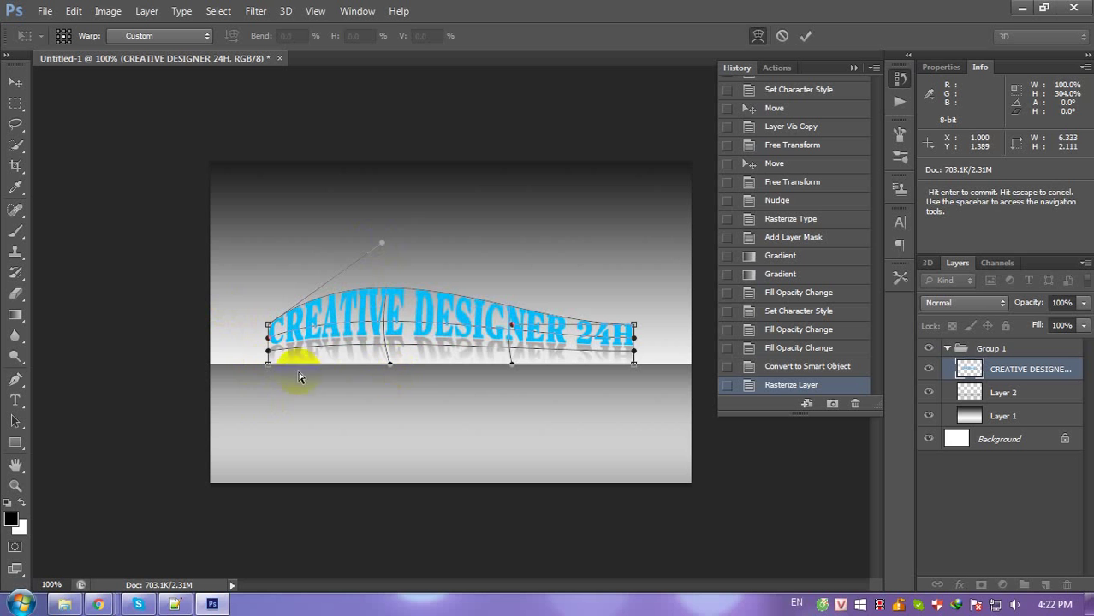
drag(270, 366, 268, 393)
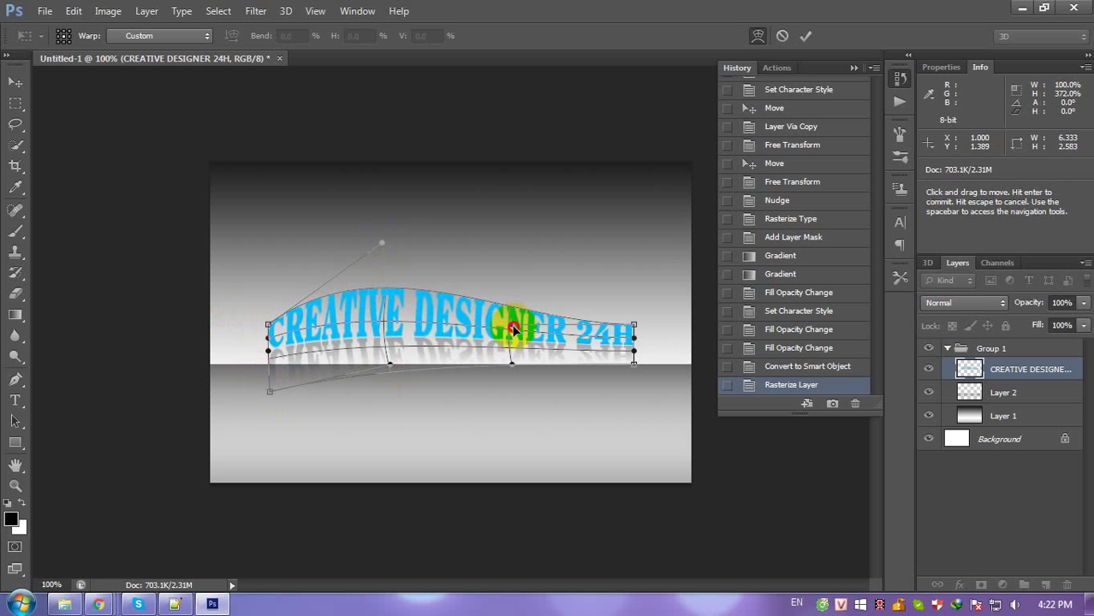
drag(511, 329, 454, 342)
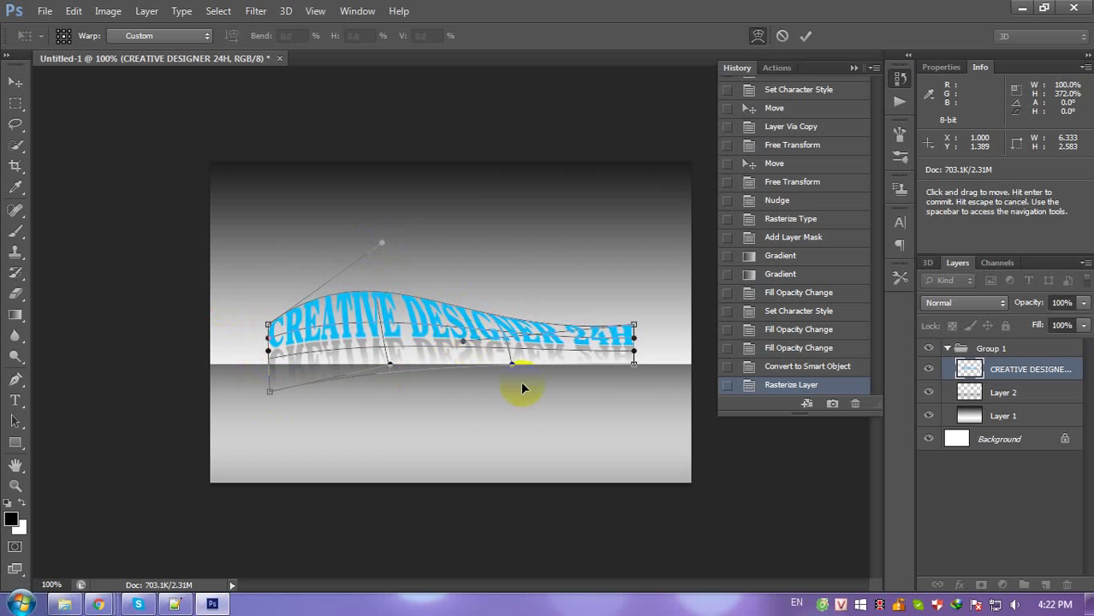
mouse_move(512, 365)
mouse_down()
mouse_move(523, 446)
mouse_move(446, 389)
mouse_up()
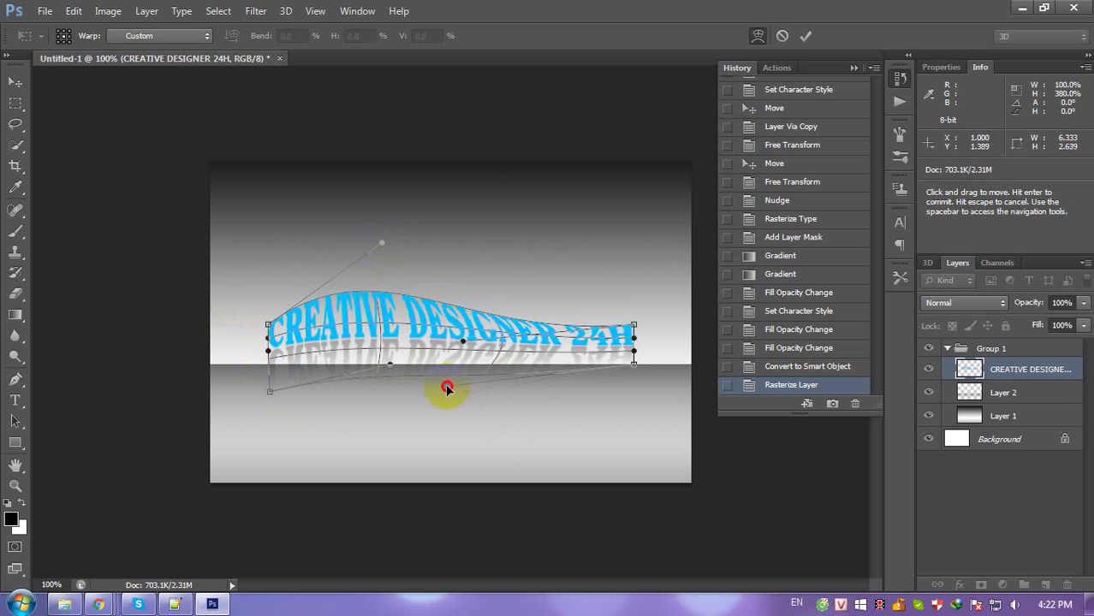
key(Escape)
Step History forward to the Convert to Smart Object state, restoring the cyan title.
click(797, 293)
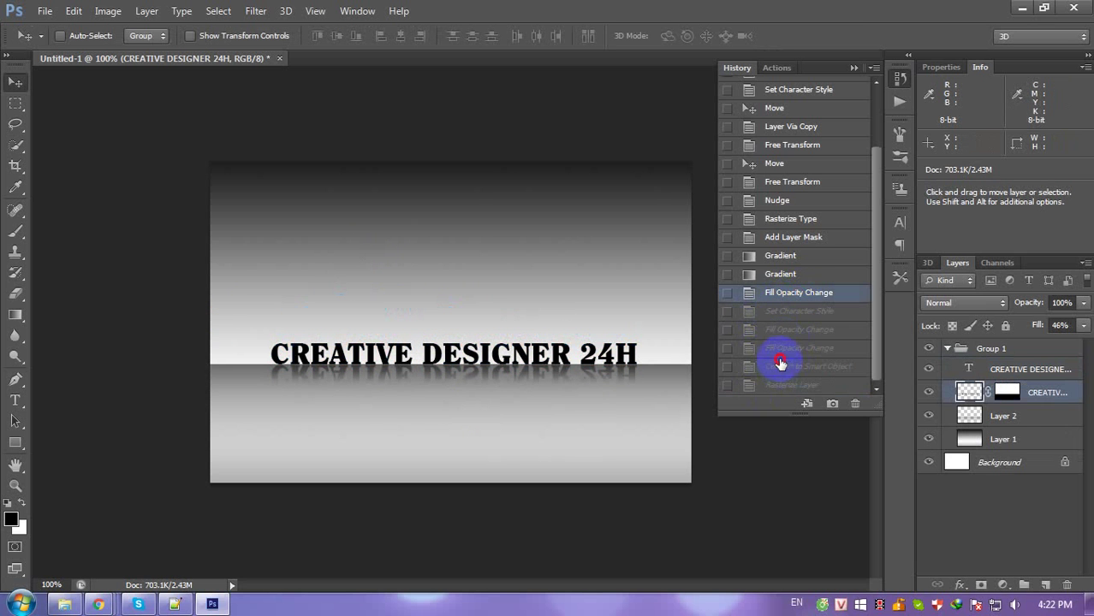
click(779, 364)
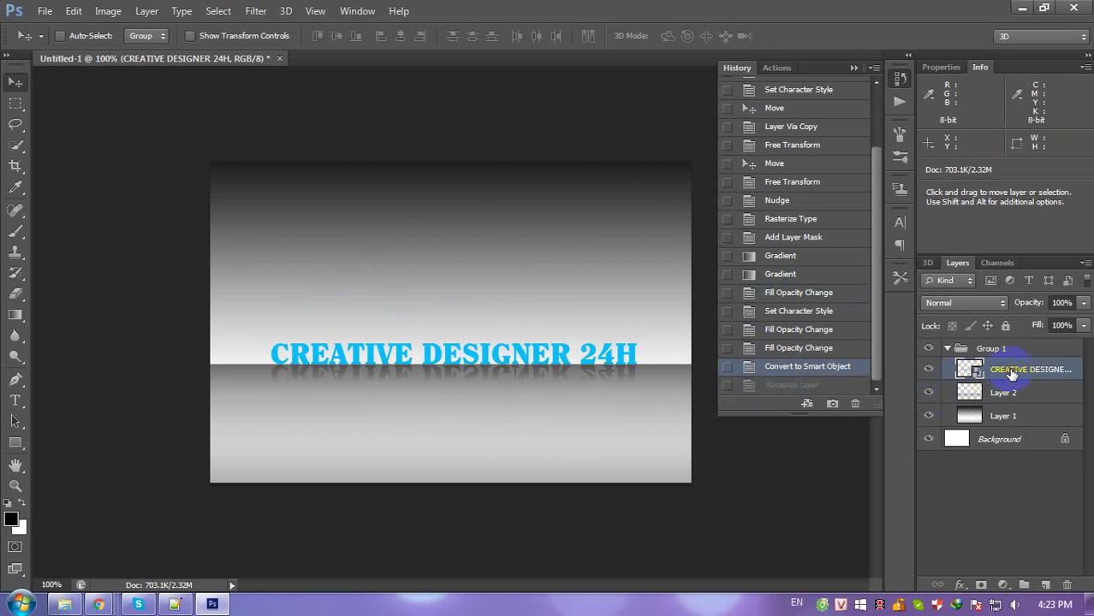
click(14, 88)
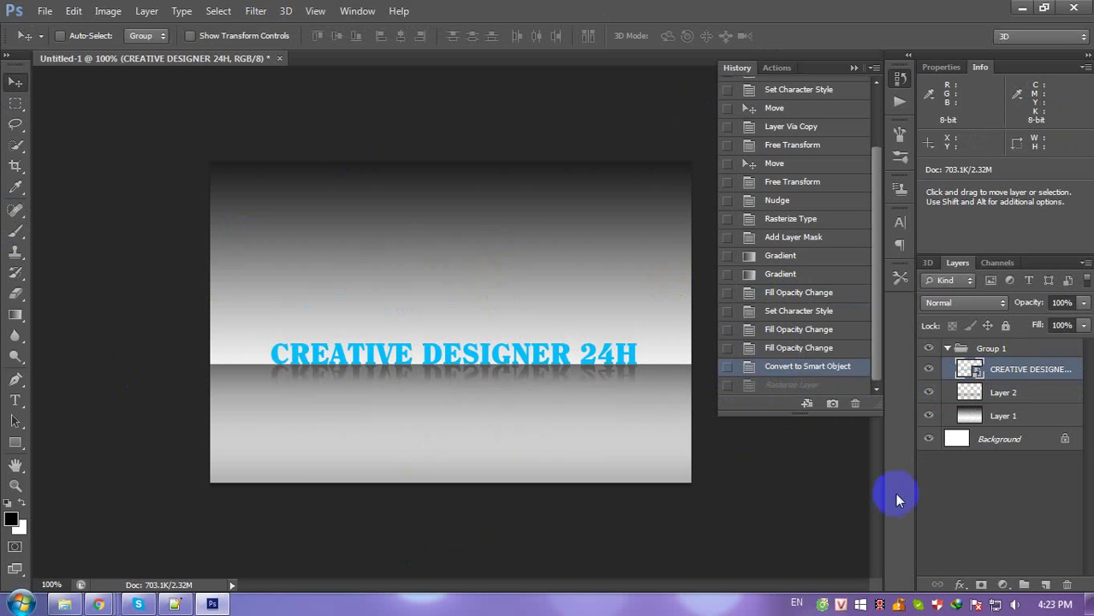
Select Layer 1, the gradient background, and try moving it up the layer stack.
click(971, 417)
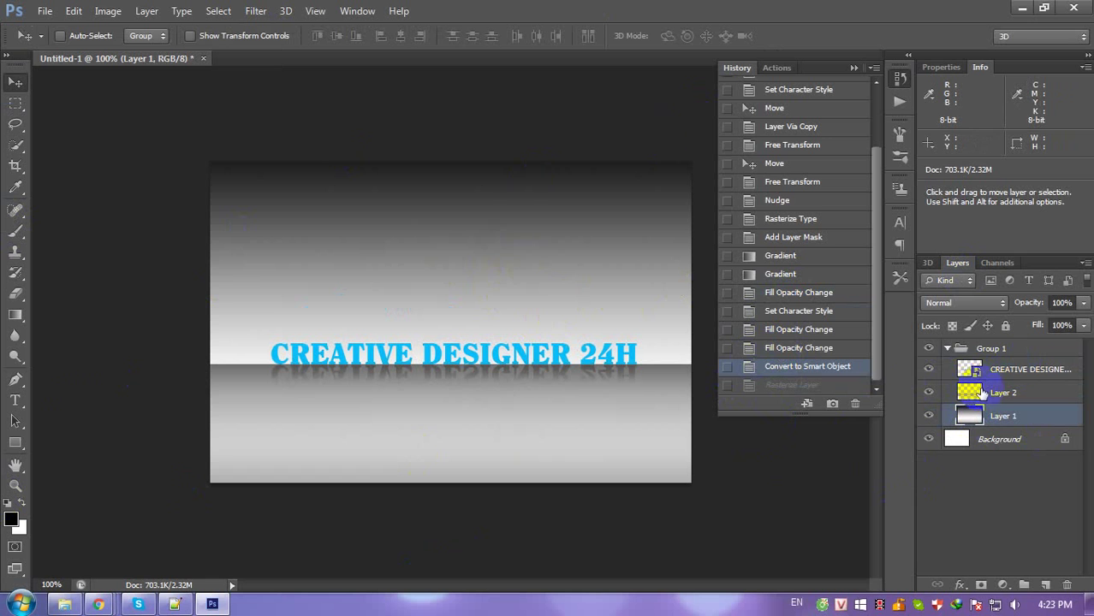
click(893, 385)
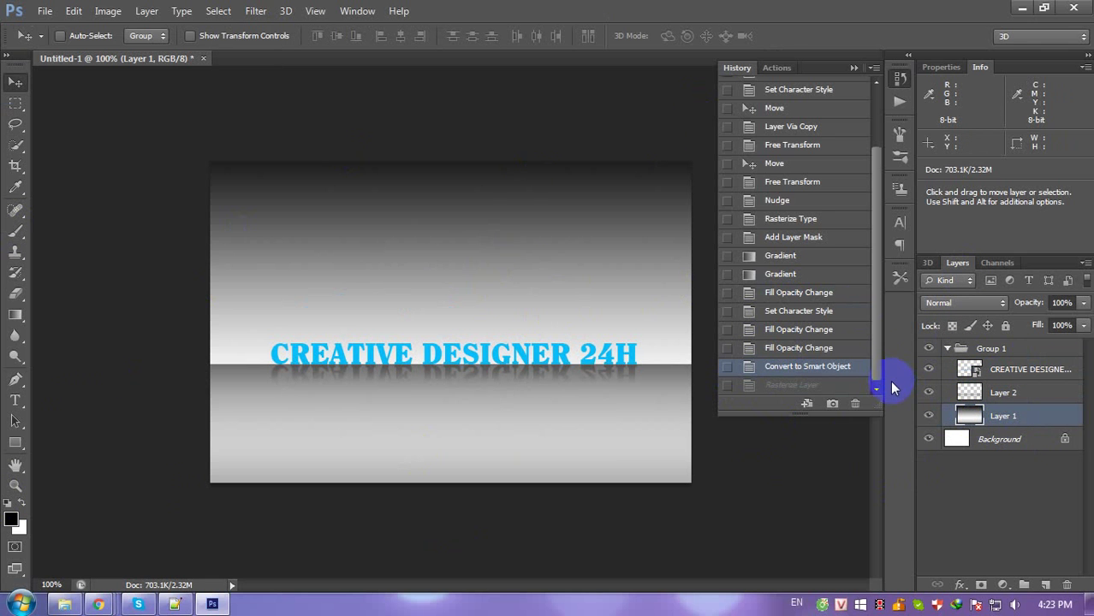
click(574, 154)
drag(1044, 411, 986, 380)
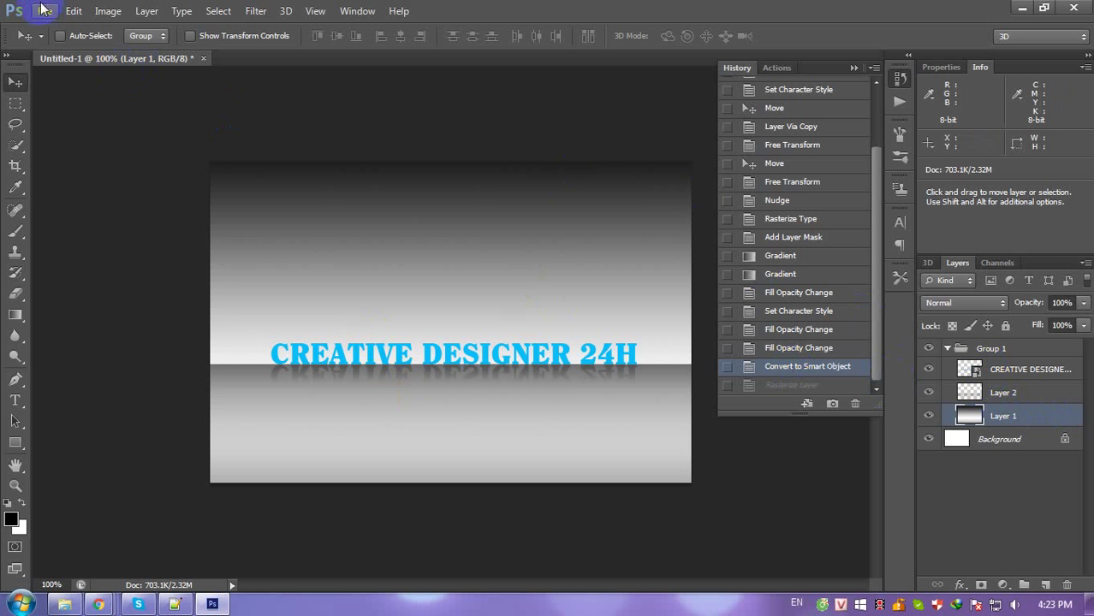
Save for Web as PNG-24, saving Untitled-1.png as Images Only on the Desktop.
click(43, 9)
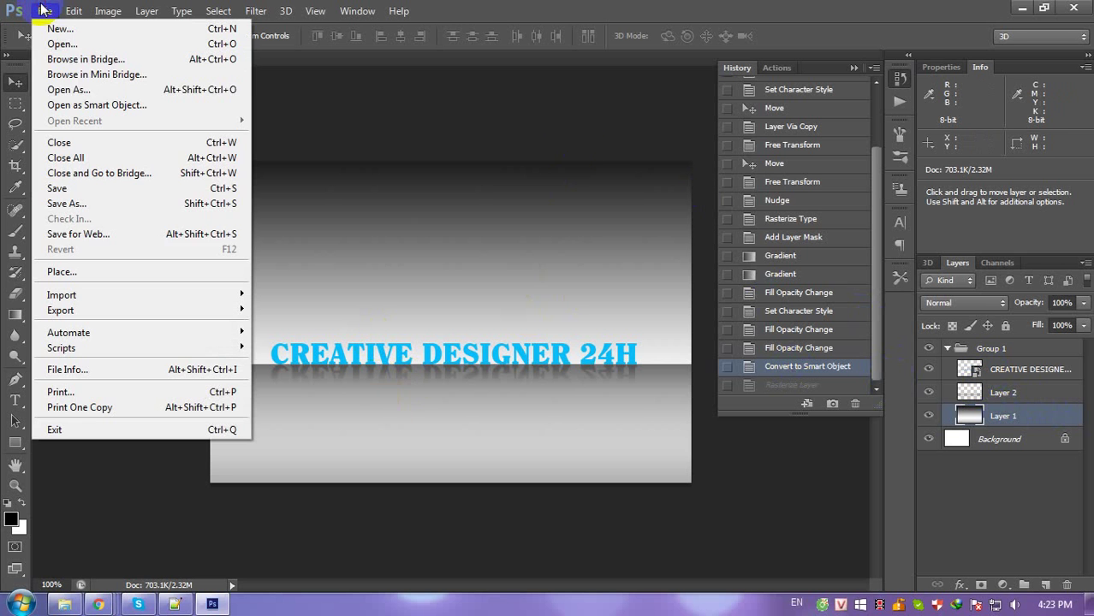
click(83, 234)
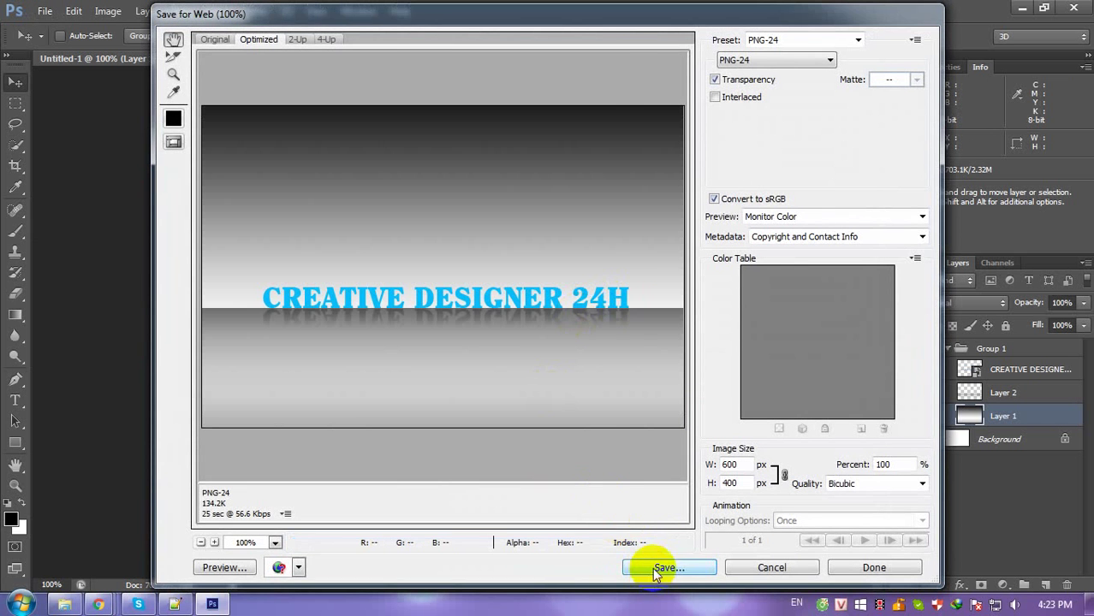
click(655, 568)
click(202, 152)
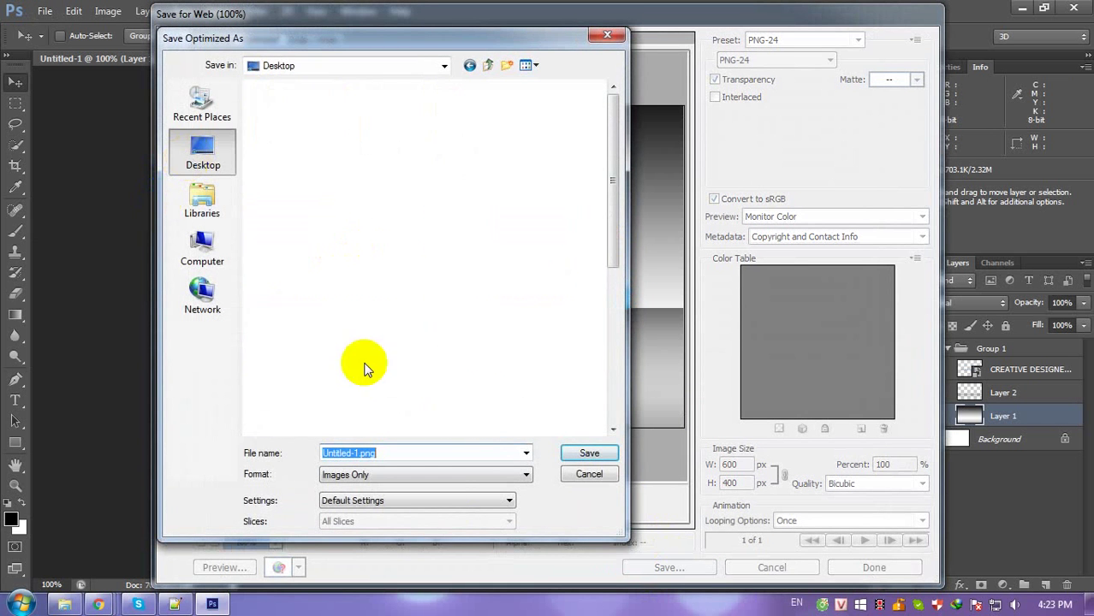
click(366, 472)
click(368, 470)
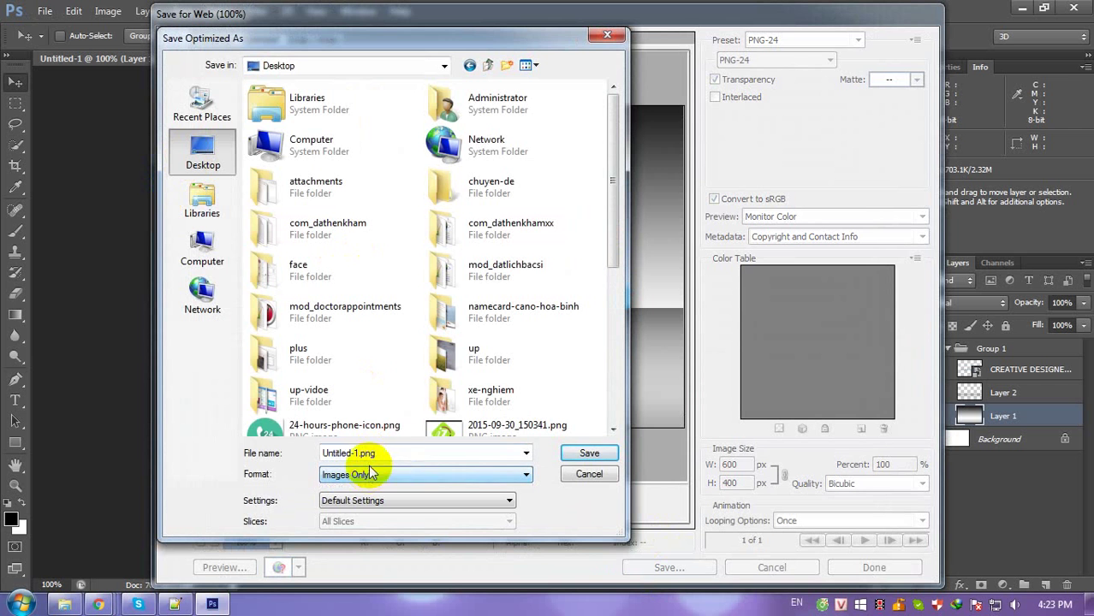
click(589, 456)
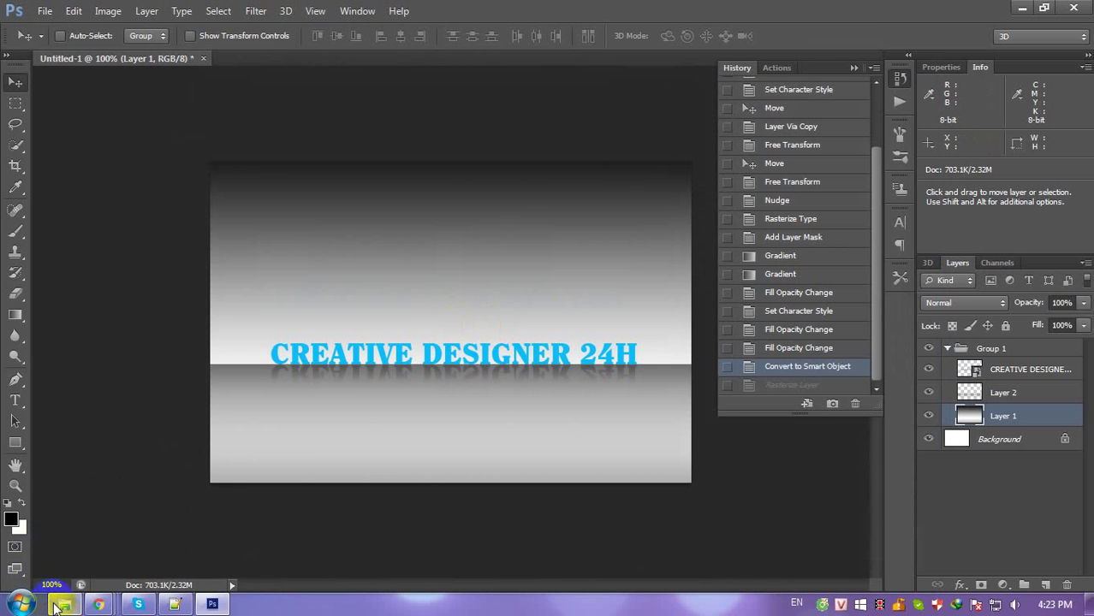
Preview the Untitled-1.png desktop icon in Windows Photo Viewer, then close the viewer.
click(58, 604)
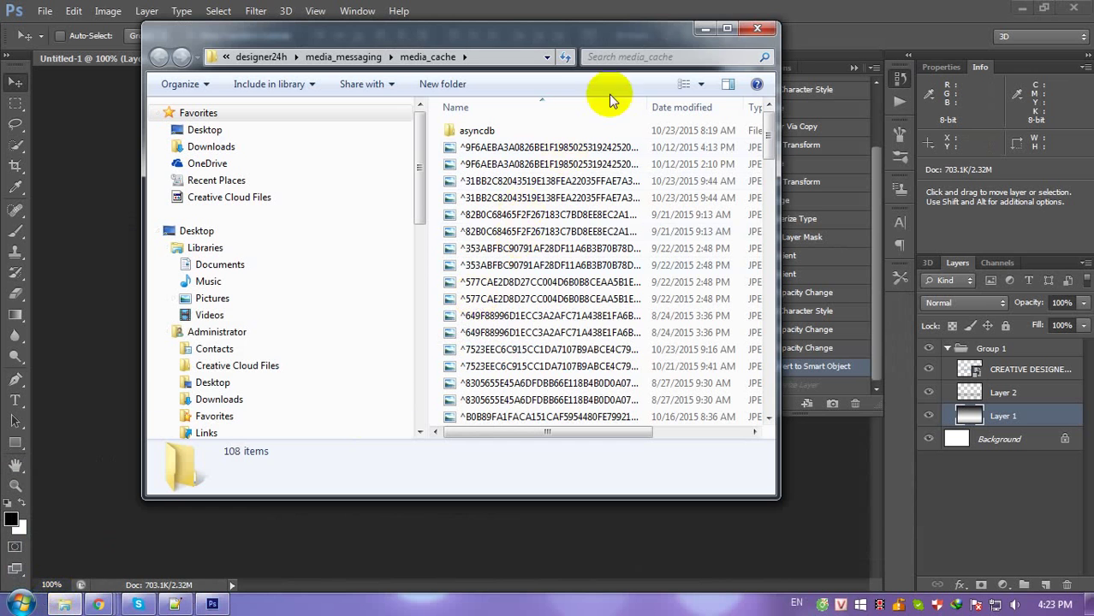
click(757, 32)
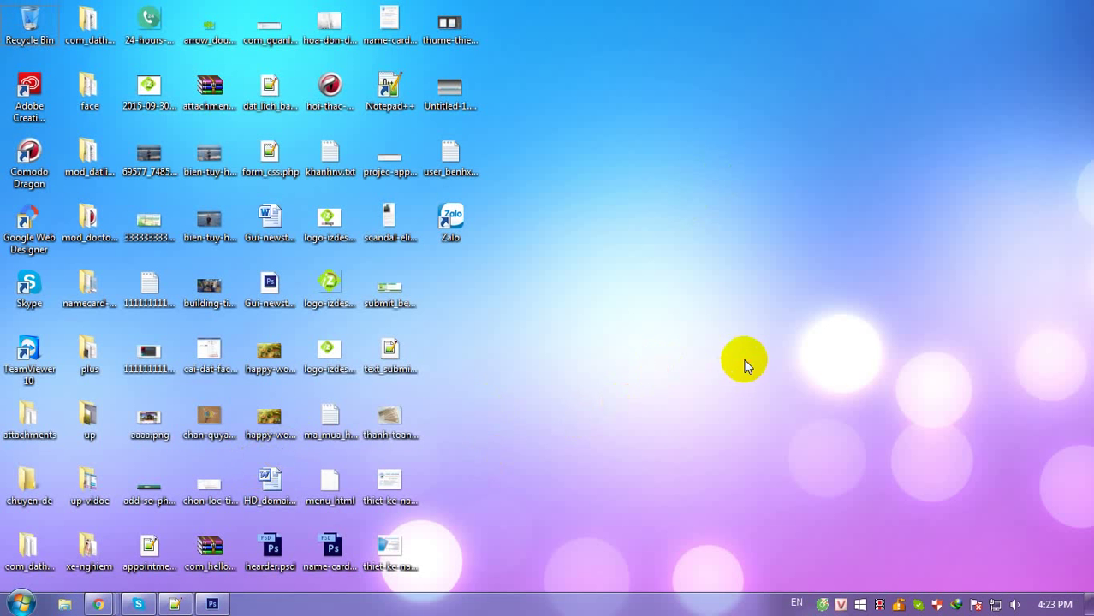
right_click(452, 91)
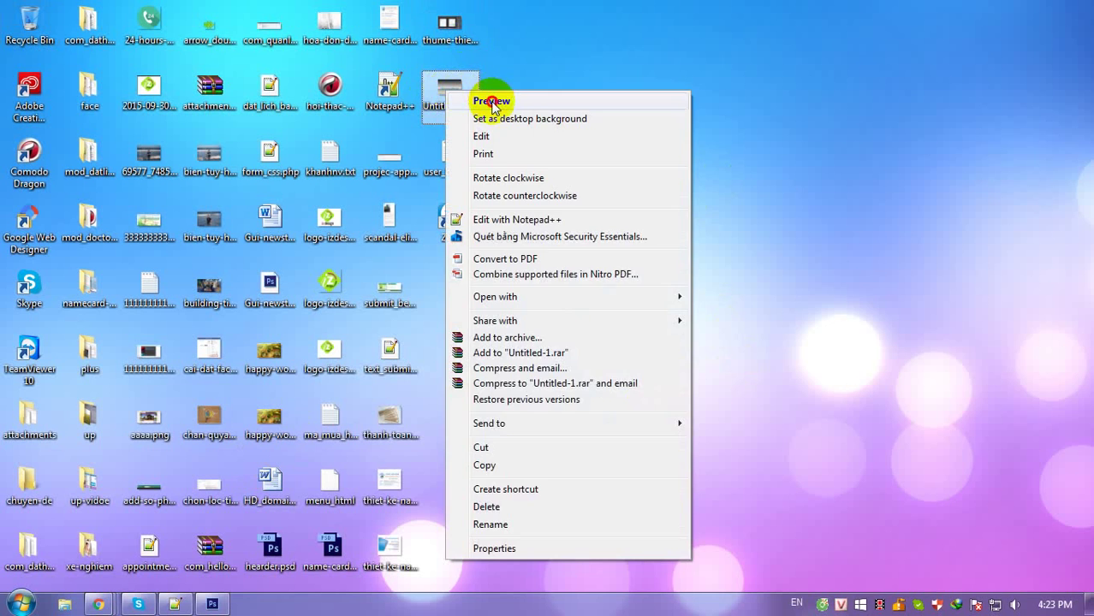
click(489, 101)
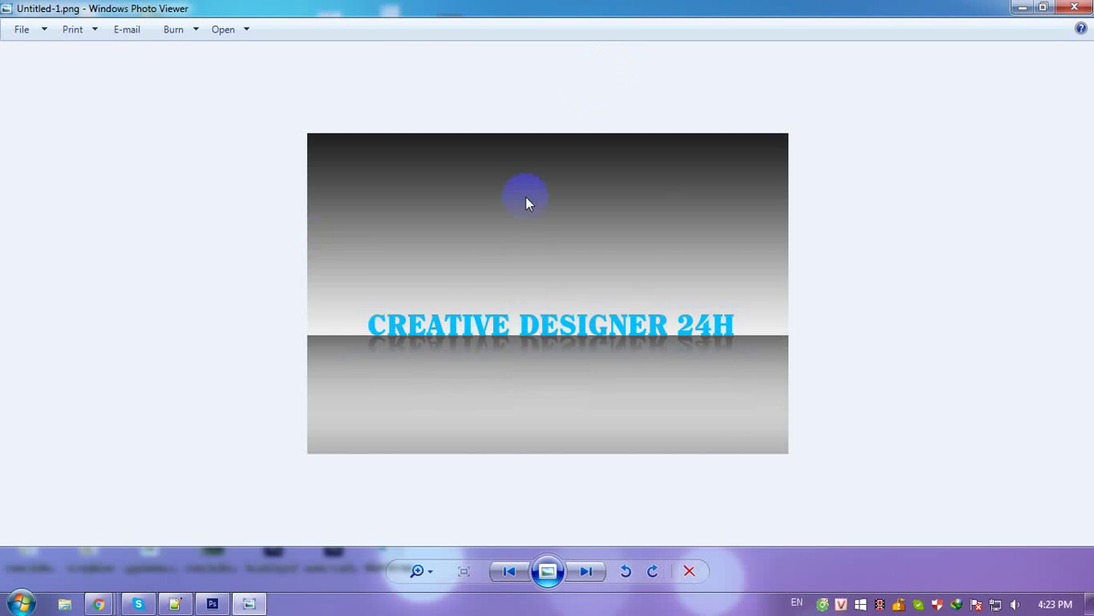
scroll(518, 257, up, 2)
scroll(513, 342, down, 2)
scroll(623, 469, down, 1)
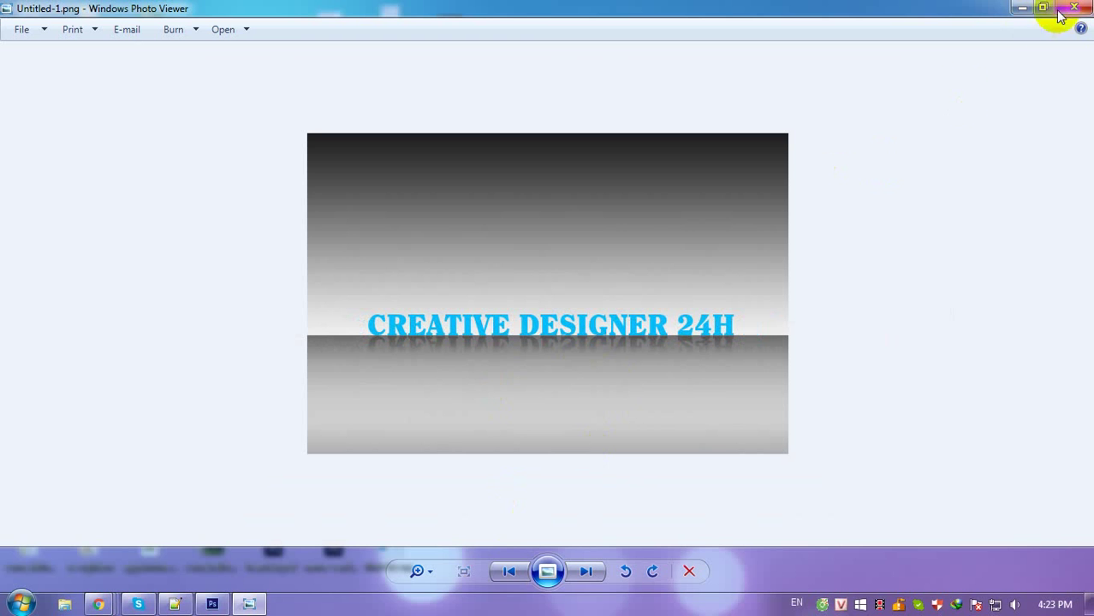
click(1086, 6)
mouse_move(138, 604)
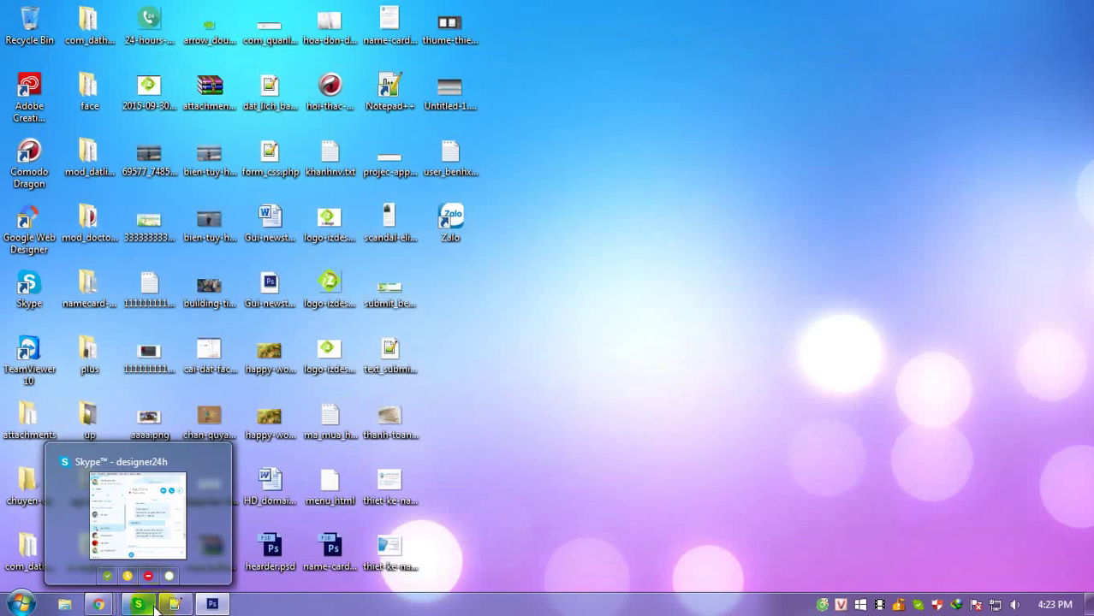
Type a Vietnamese closing line in Notepad++ saying the Photoshop shadow is finished and simple.
click(212, 604)
click(175, 604)
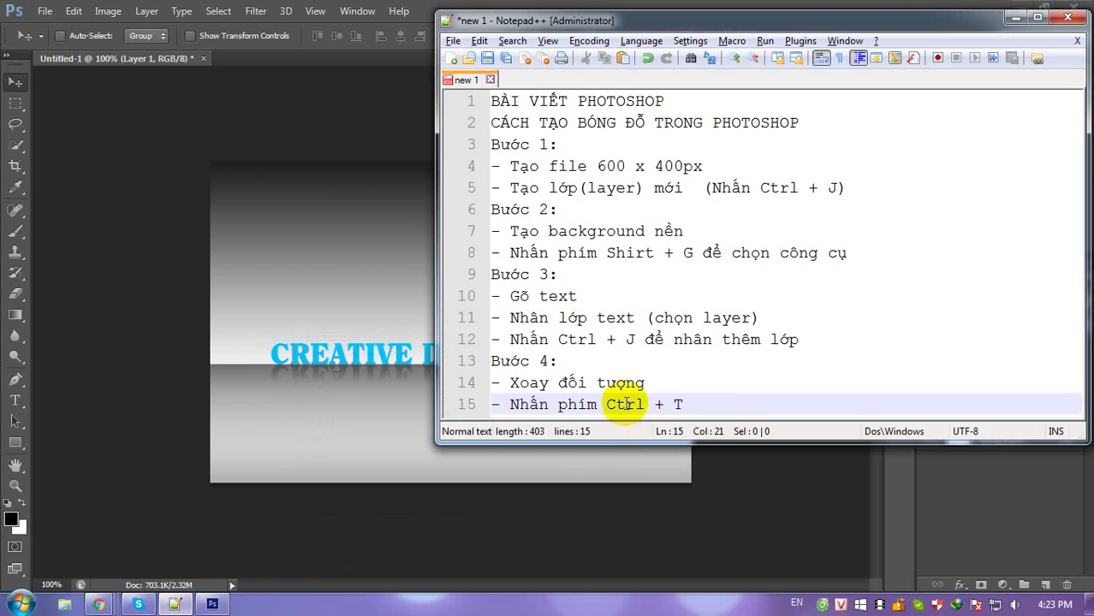
key(Return)
key(Return)
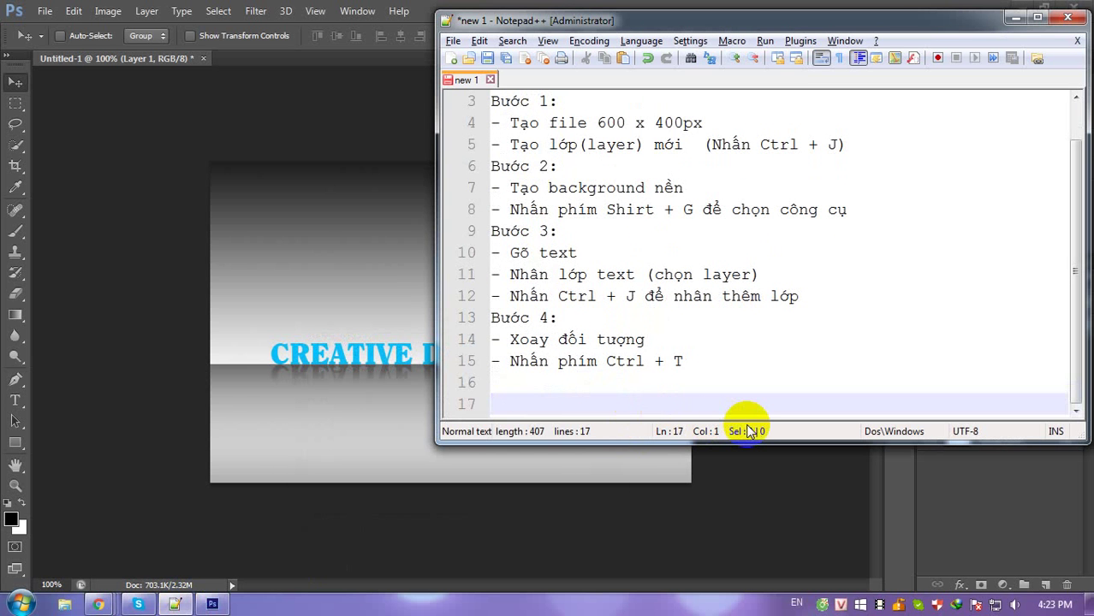
text(Chu)
text(ta đã hoa)
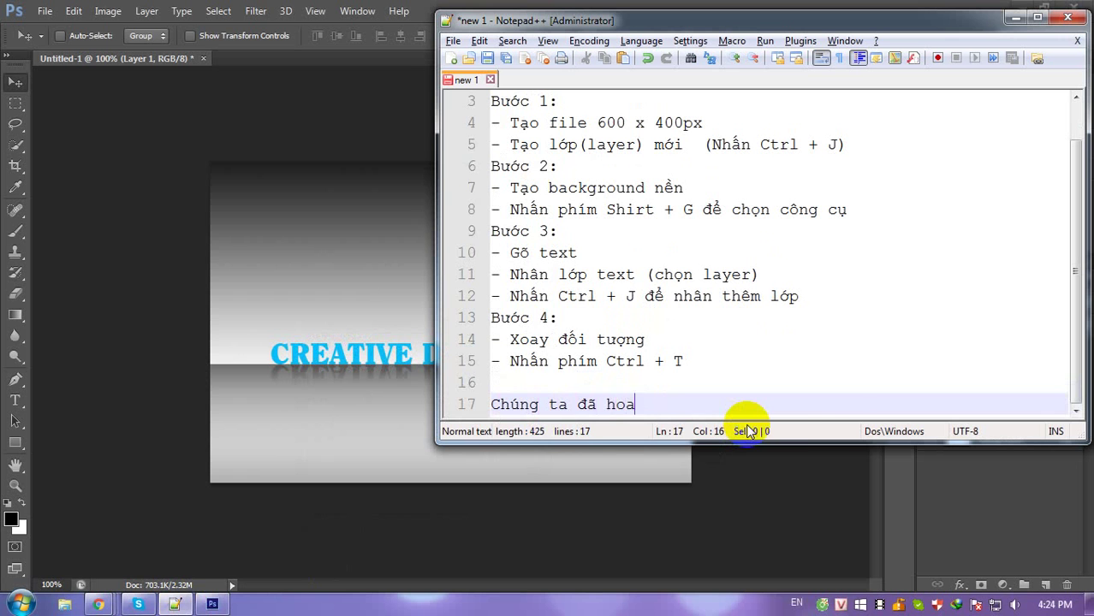
text(nf thanhdf)
text(f taoj bons)
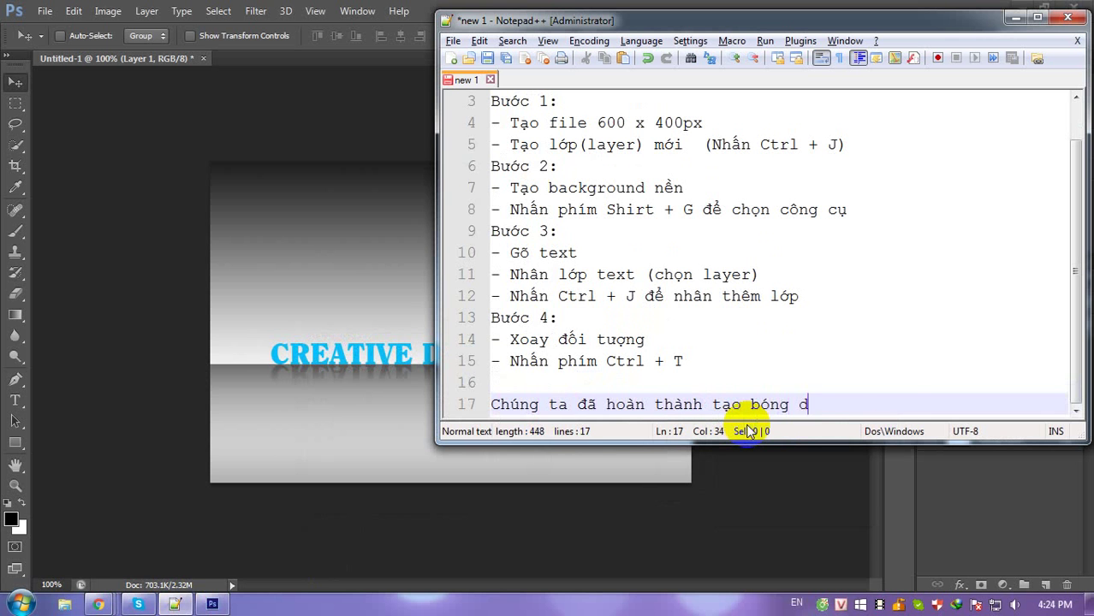
text(owx)
text( trong)
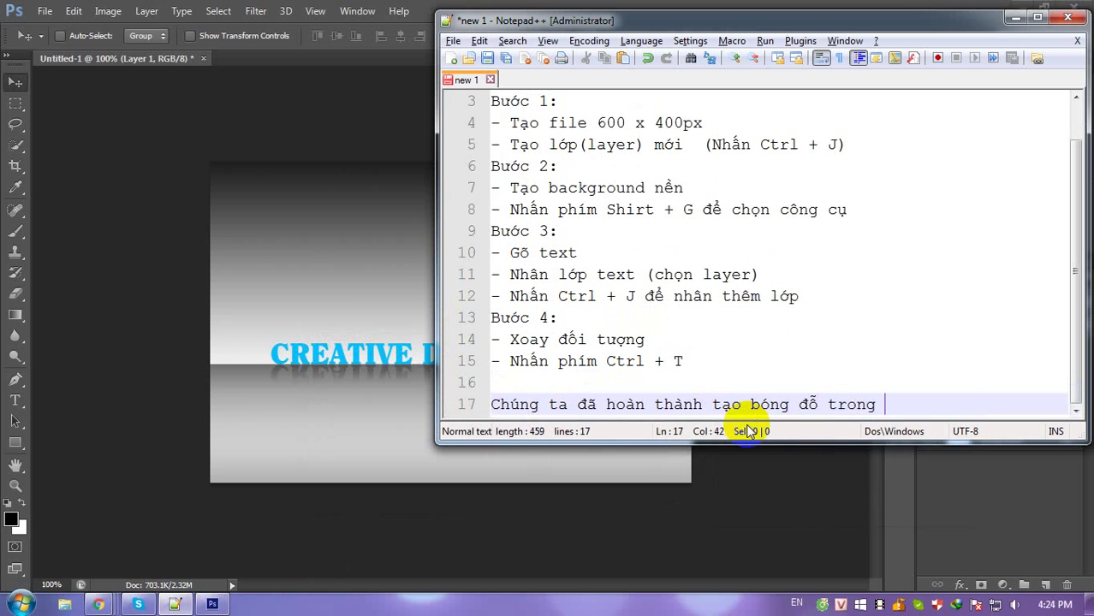
text( phoo)
text(os)
text(hop tha)
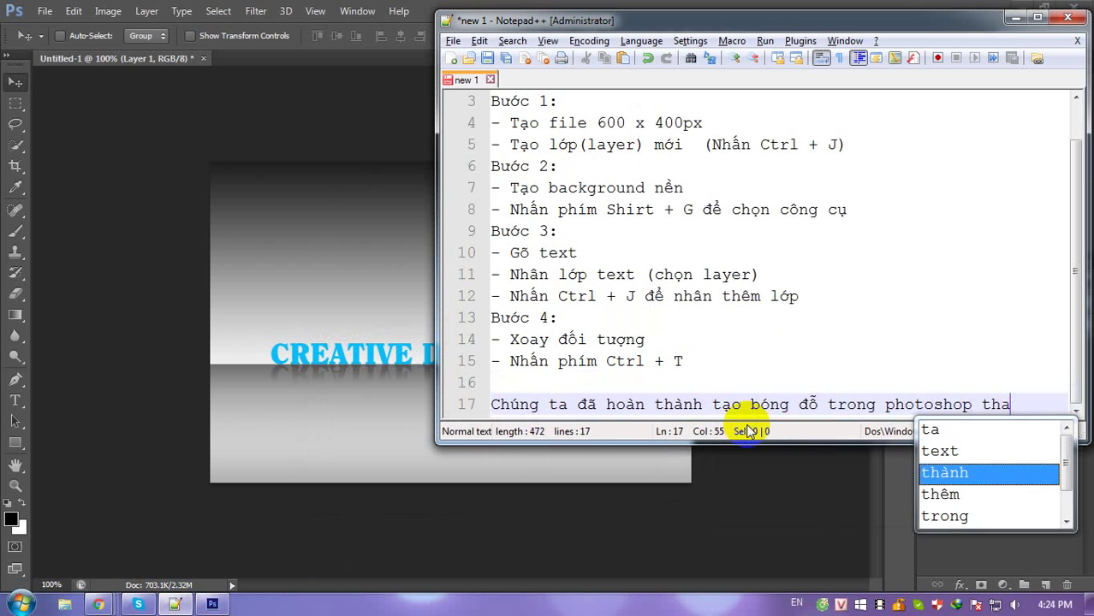
text(ajt wn g)
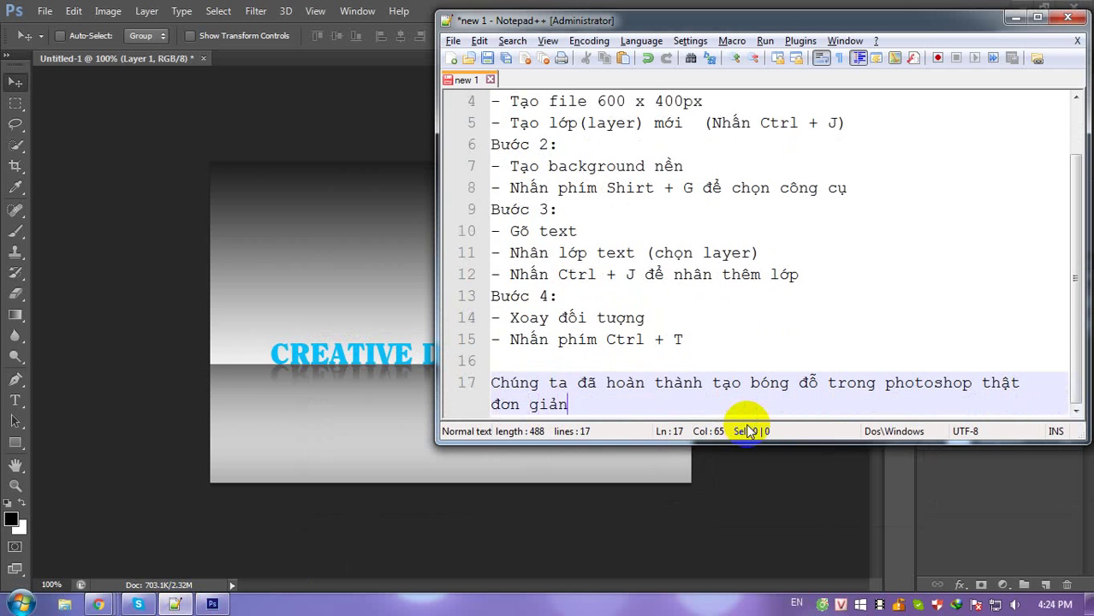
text( phải khong bn)
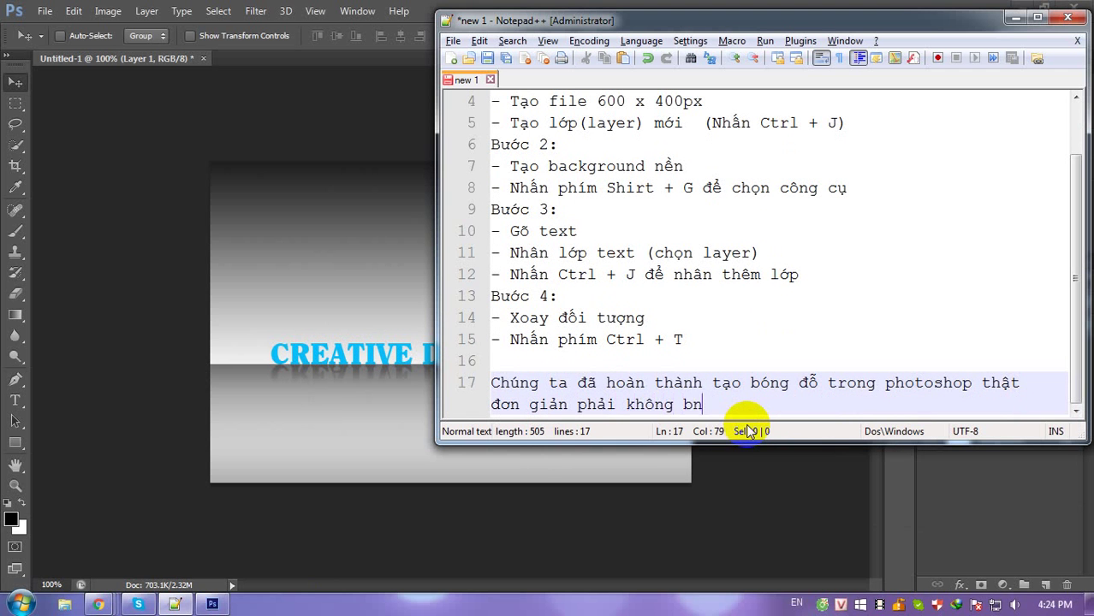
text(nào)
click(805, 322)
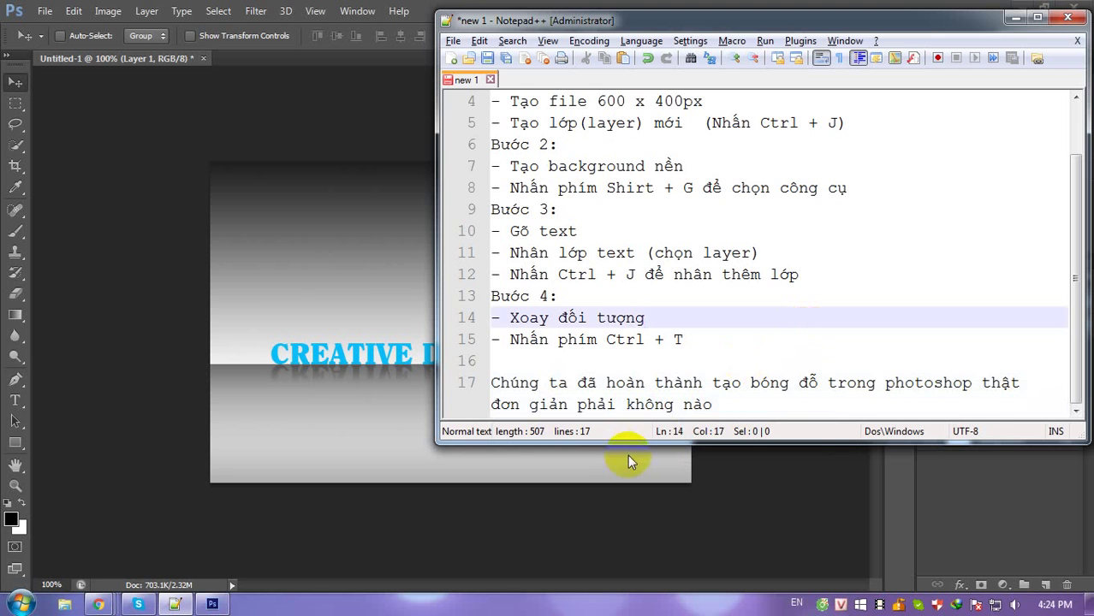
click(356, 285)
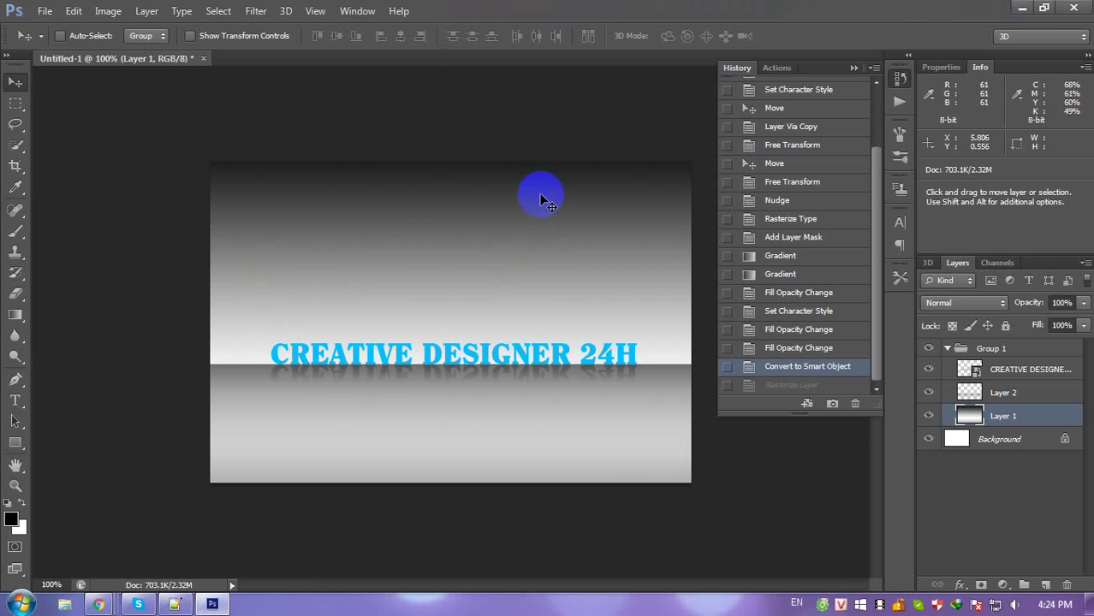